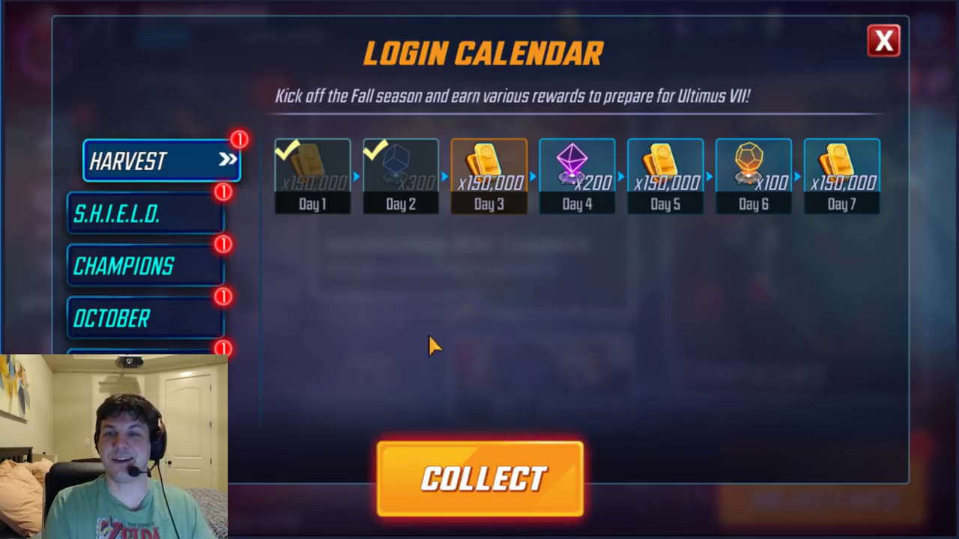
Collect today's Harvest day 3, S.H.I.E.L.D. day 6 and Champions day 2 login rewards.
click(508, 477)
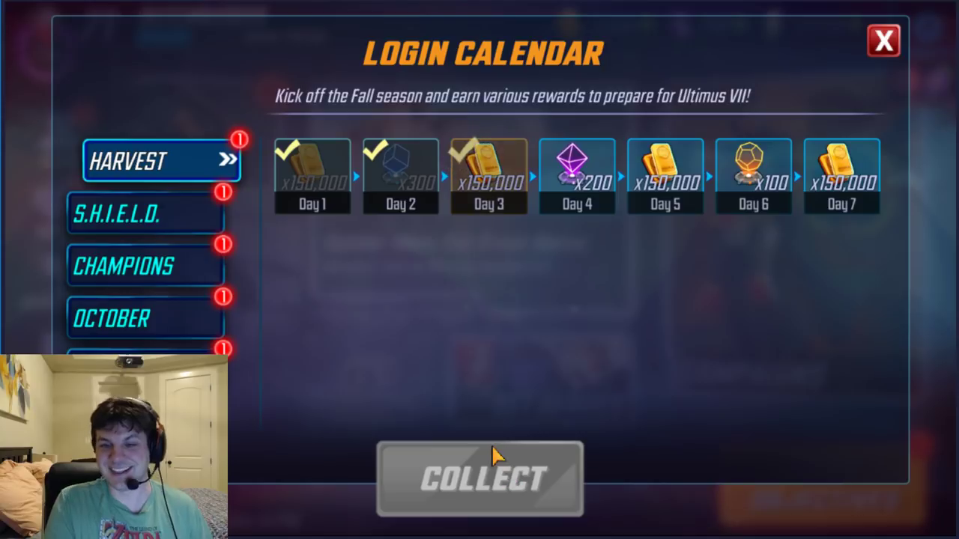
click(496, 459)
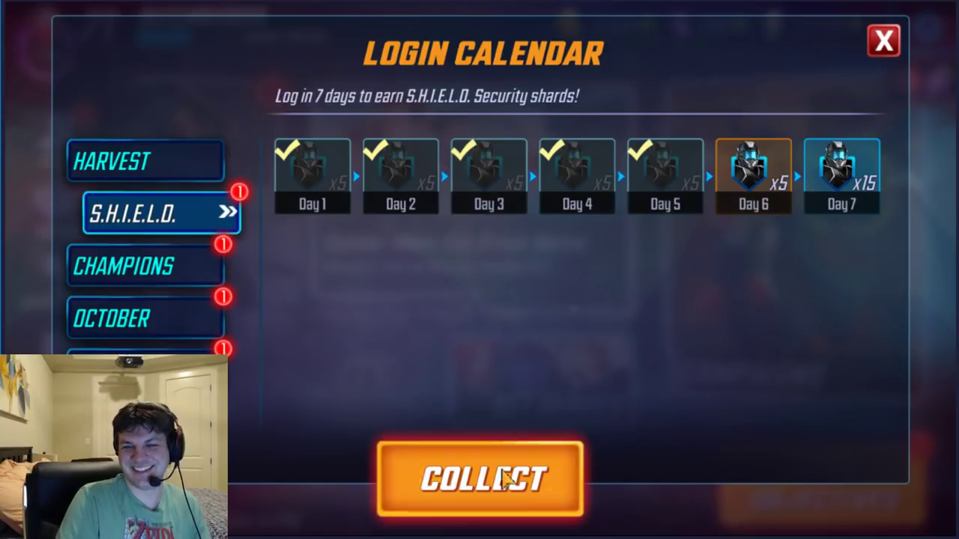
click(446, 462)
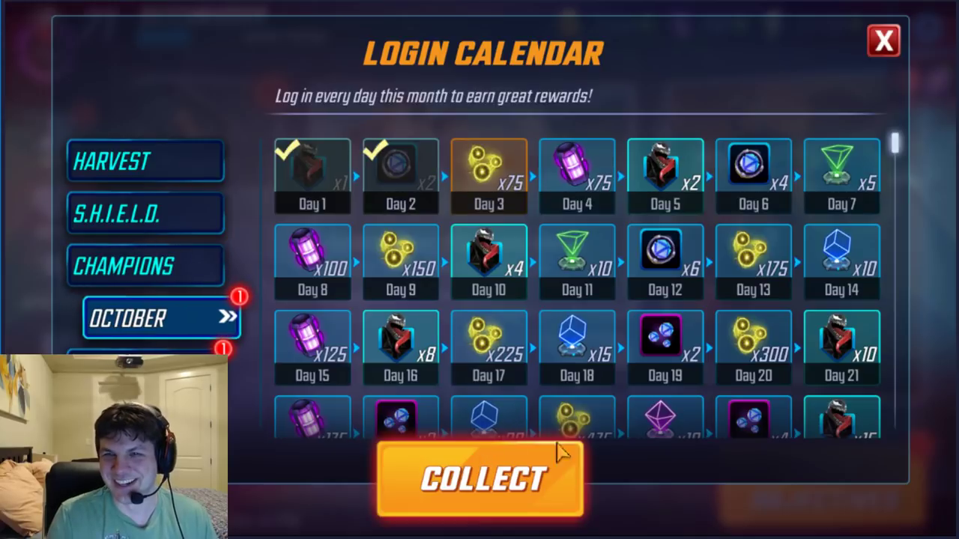
Collect the October day 3 and 7-day rewards, then go to the Milestone Selection screen.
drag(558, 339, 566, 402)
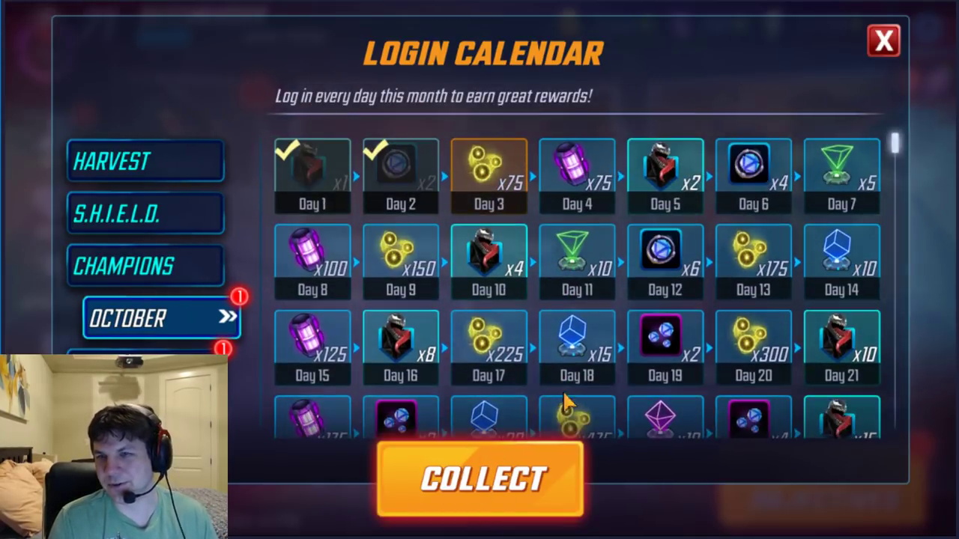
click(467, 484)
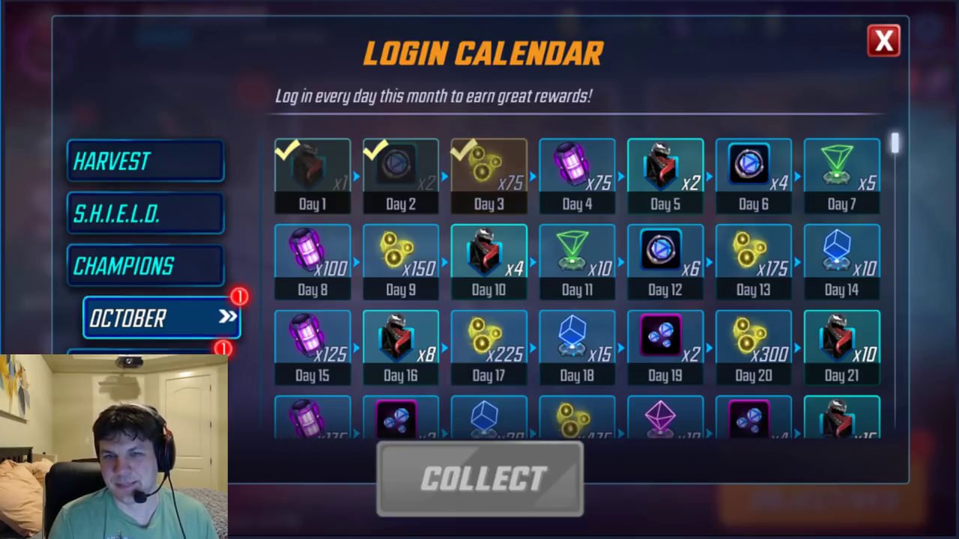
click(461, 506)
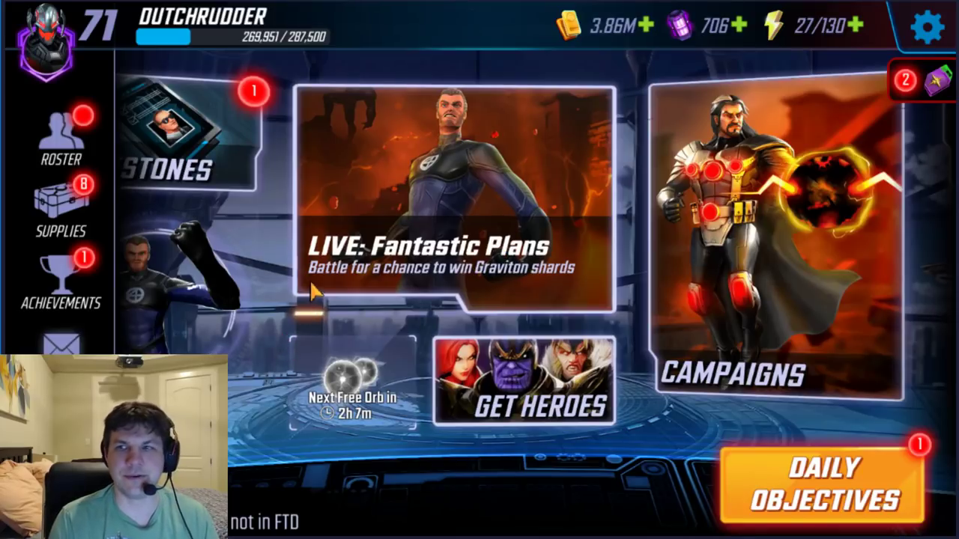
drag(253, 258, 531, 284)
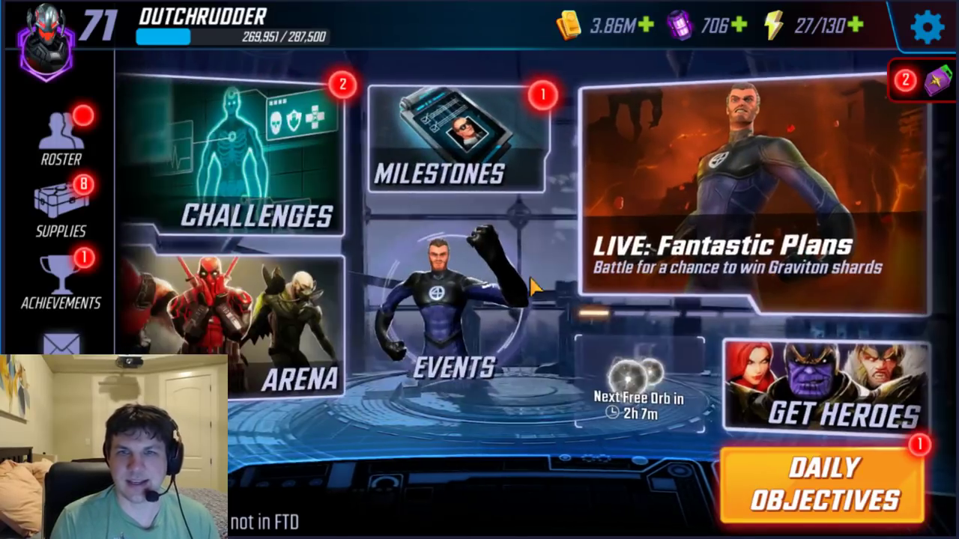
click(353, 274)
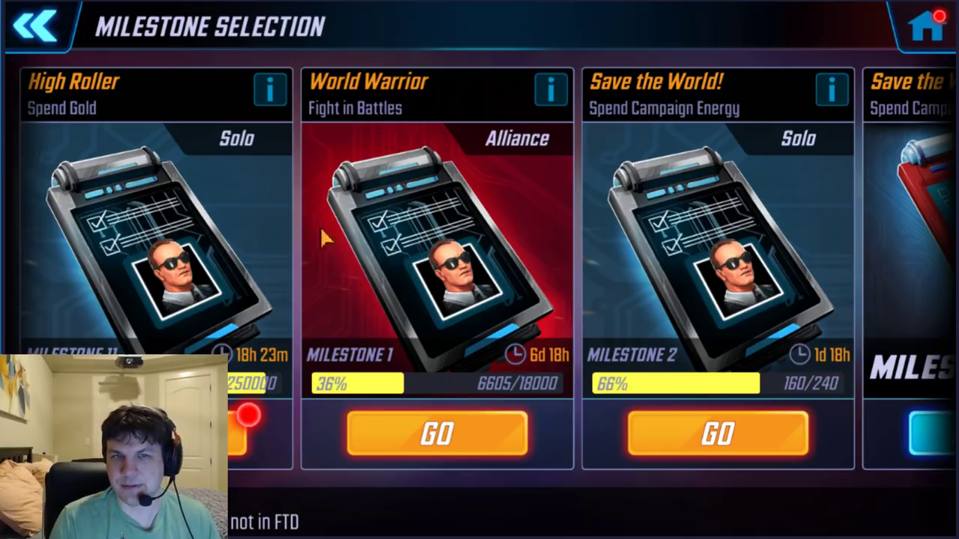
drag(474, 290, 743, 299)
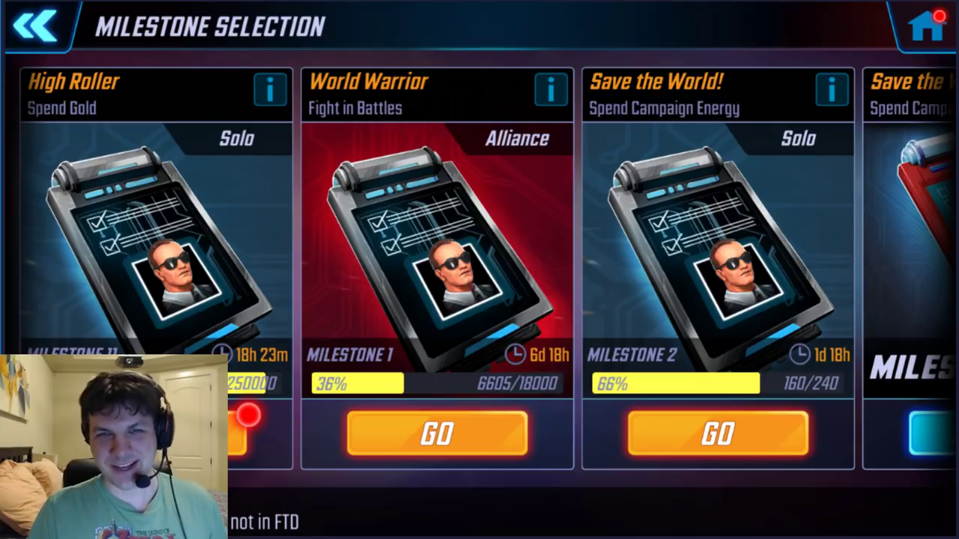
click(233, 442)
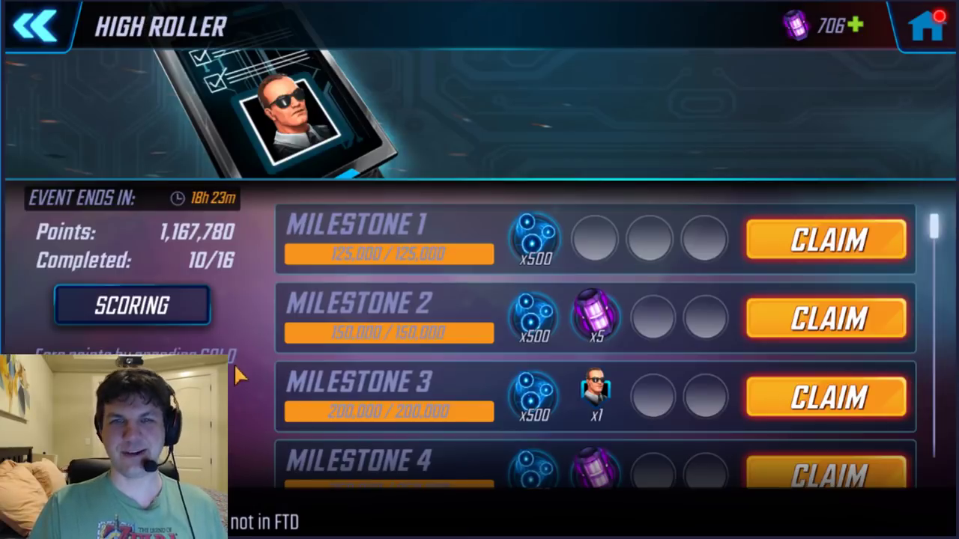
scroll(524, 314, down, 3)
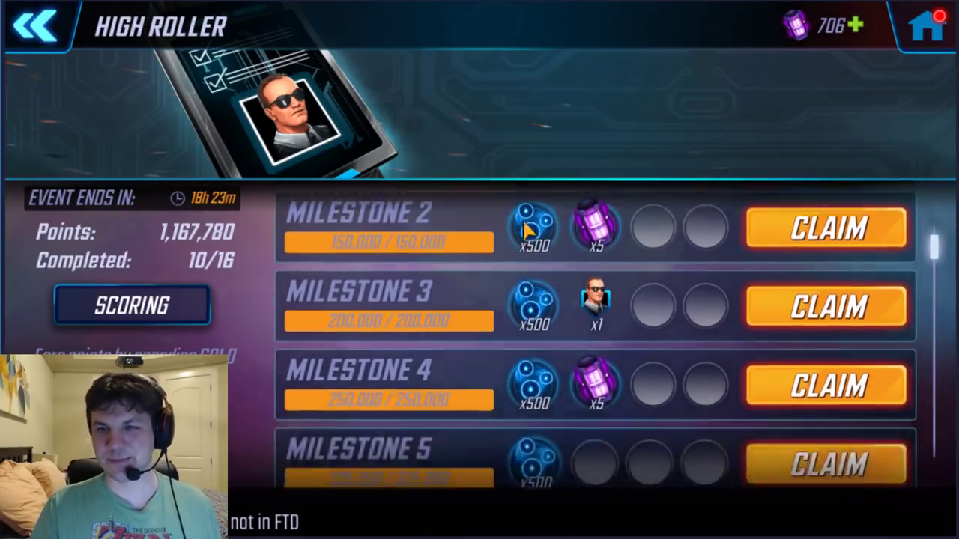
scroll(539, 367, down, 2)
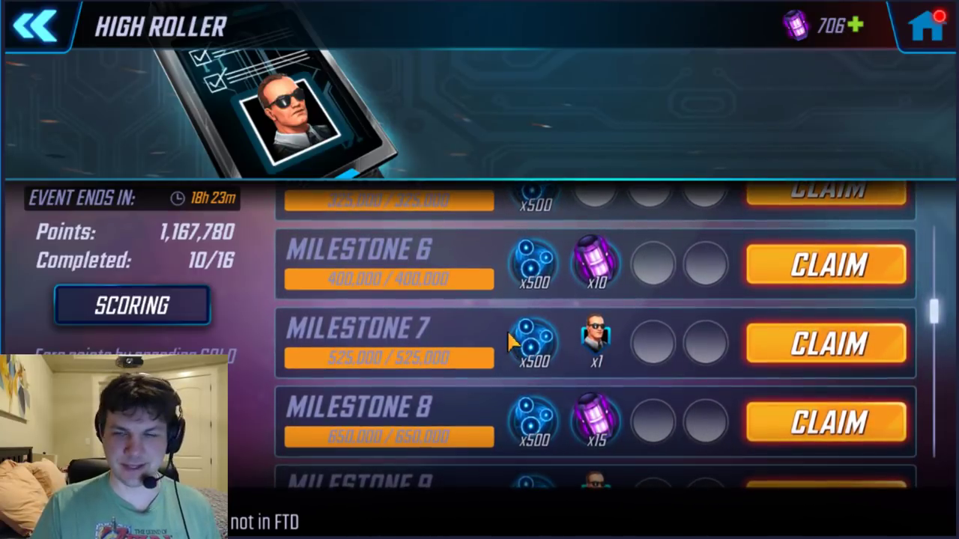
drag(522, 414, 514, 267)
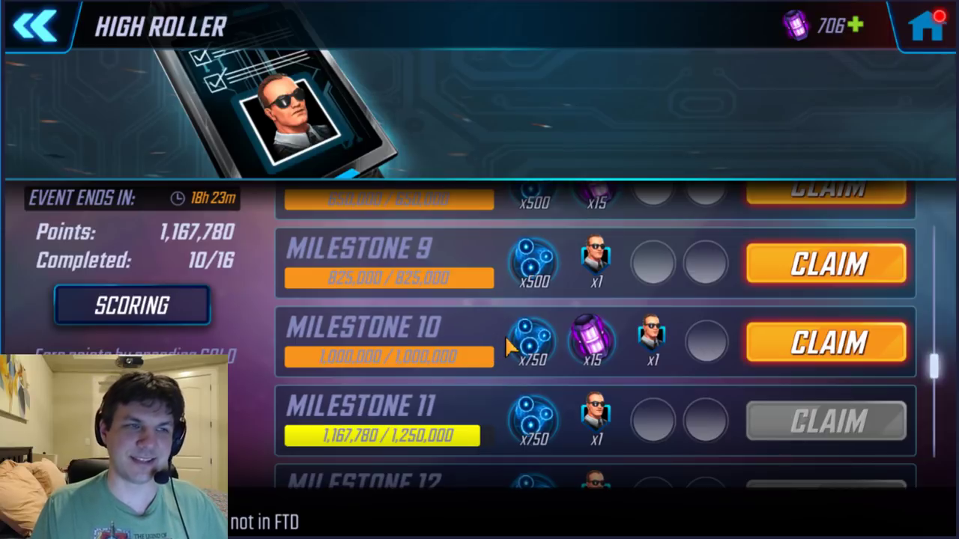
drag(507, 358, 509, 283)
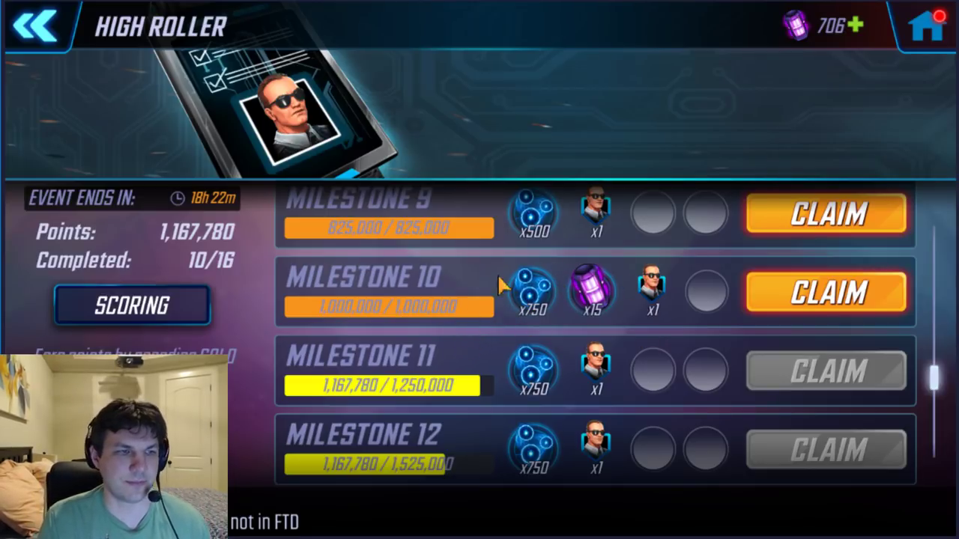
scroll(555, 337, down, 2)
scroll(563, 339, down, 3)
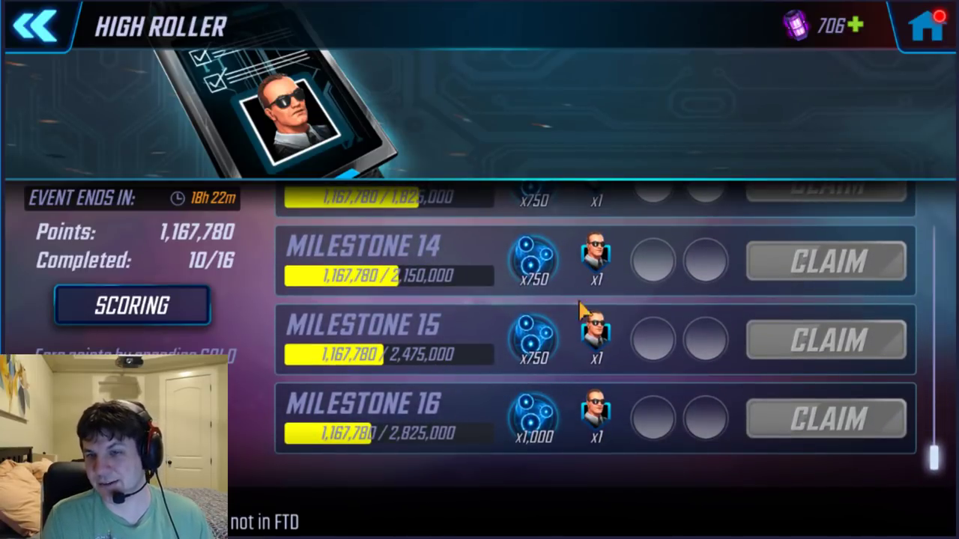
click(37, 27)
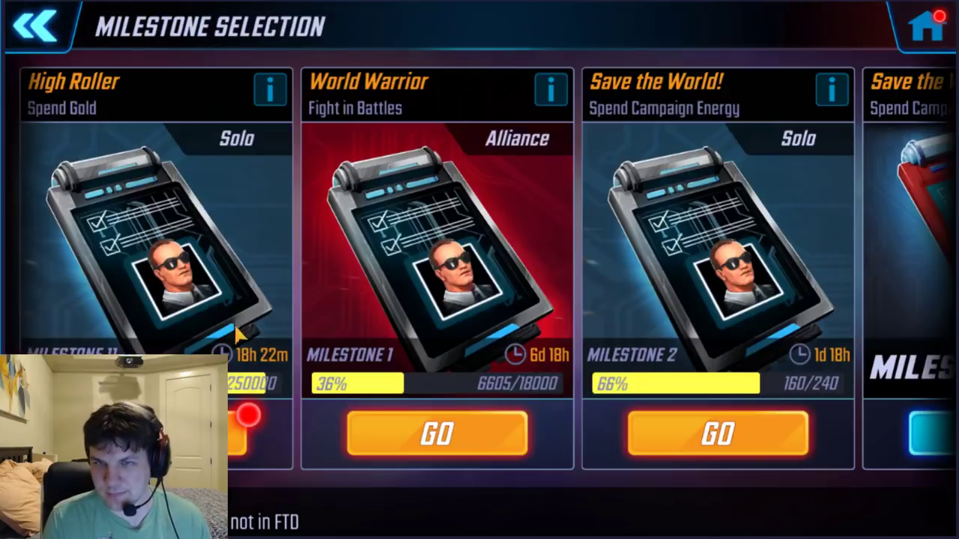
Open World Warrior's scoring: Blitz win 10, Raids 30, Arena 85, Alliance War win 85 points.
click(466, 447)
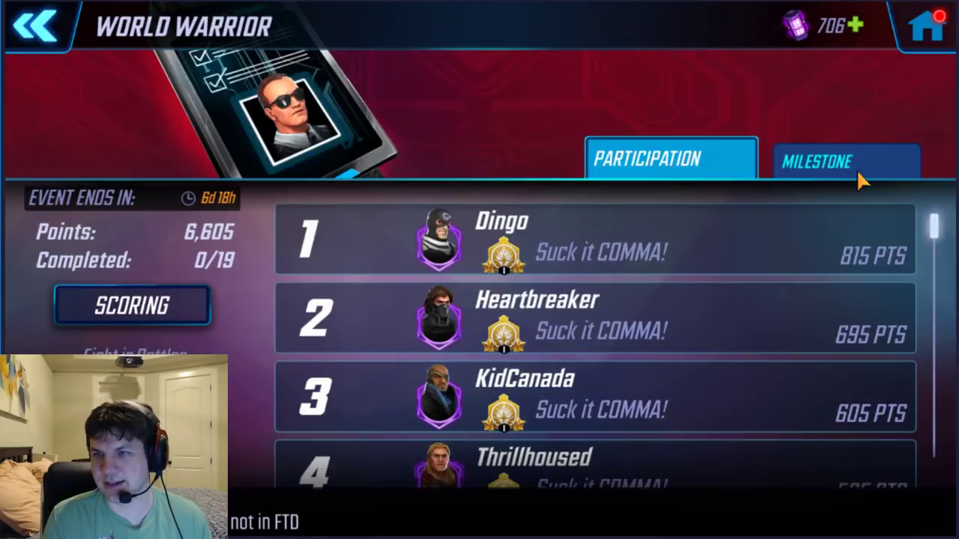
click(137, 295)
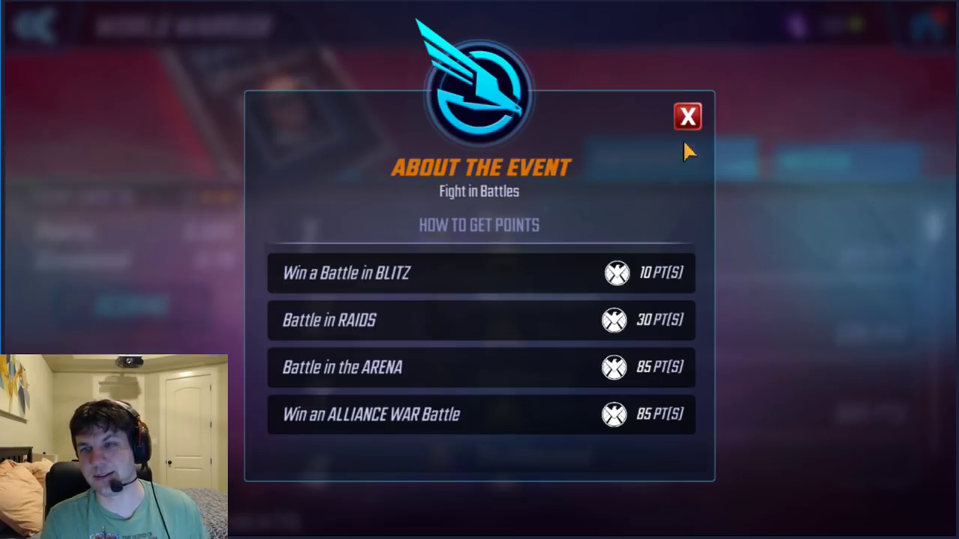
Close the scoring info, browse the World Warrior milestone rewards list, and go back to milestone selection.
click(687, 117)
scroll(672, 396, down, 2)
click(867, 153)
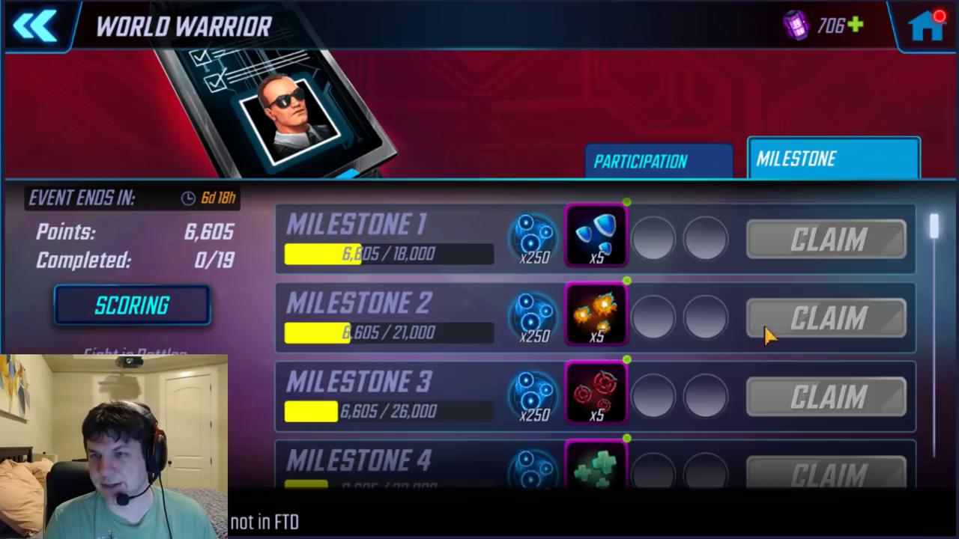
scroll(695, 392, down, 5)
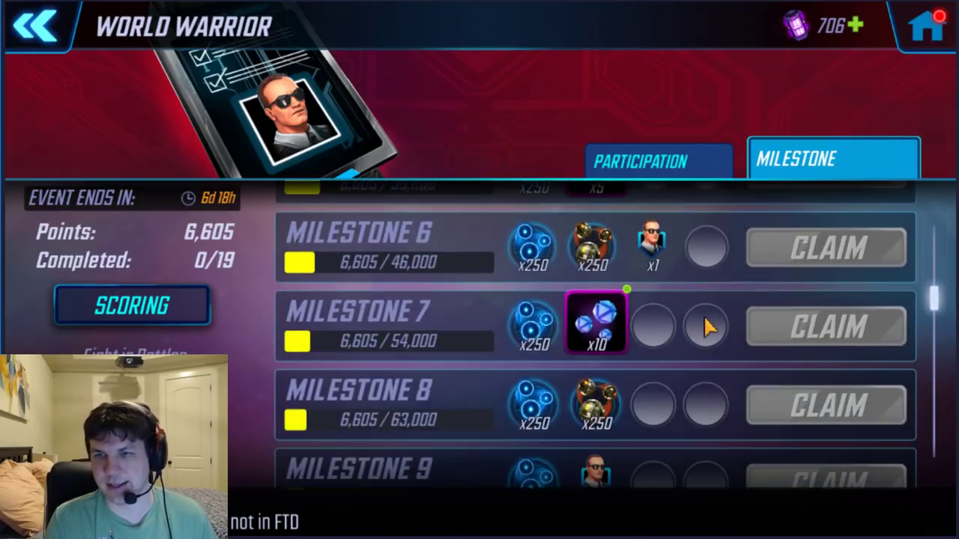
scroll(684, 284, down, 3)
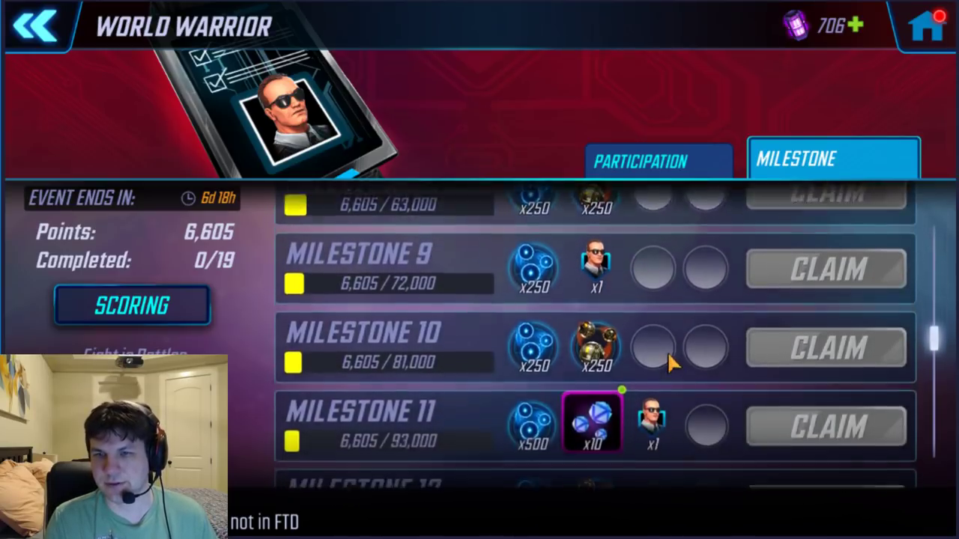
scroll(668, 360, down, 8)
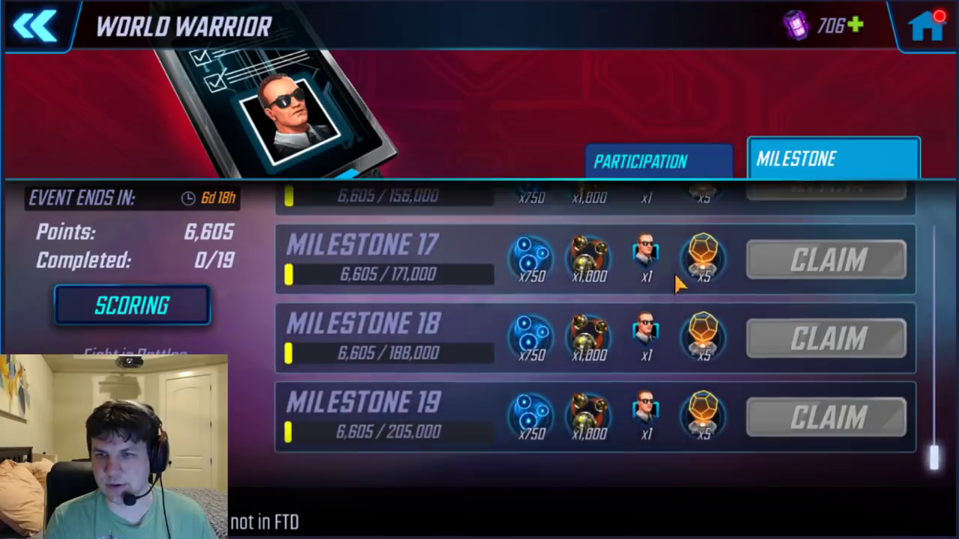
scroll(621, 337, up, 3)
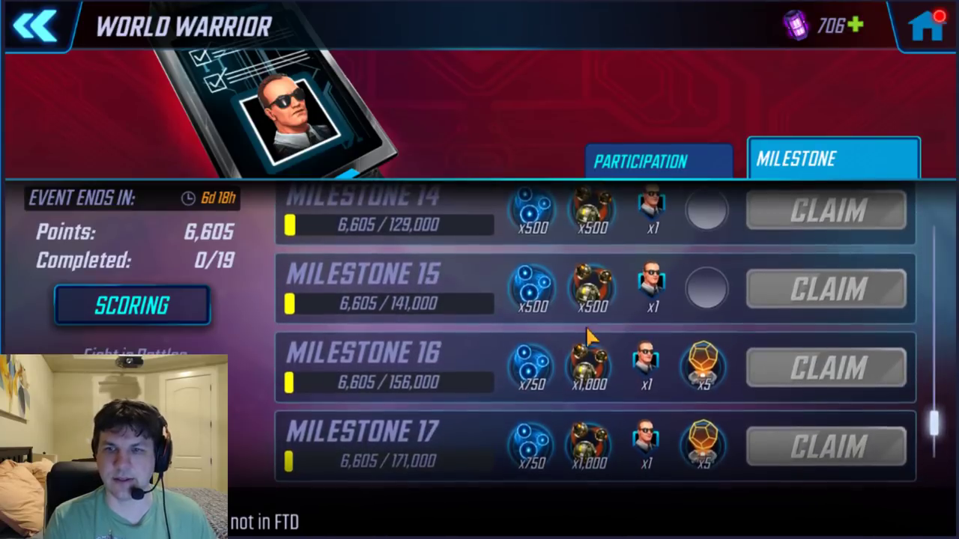
scroll(615, 300, down, 2)
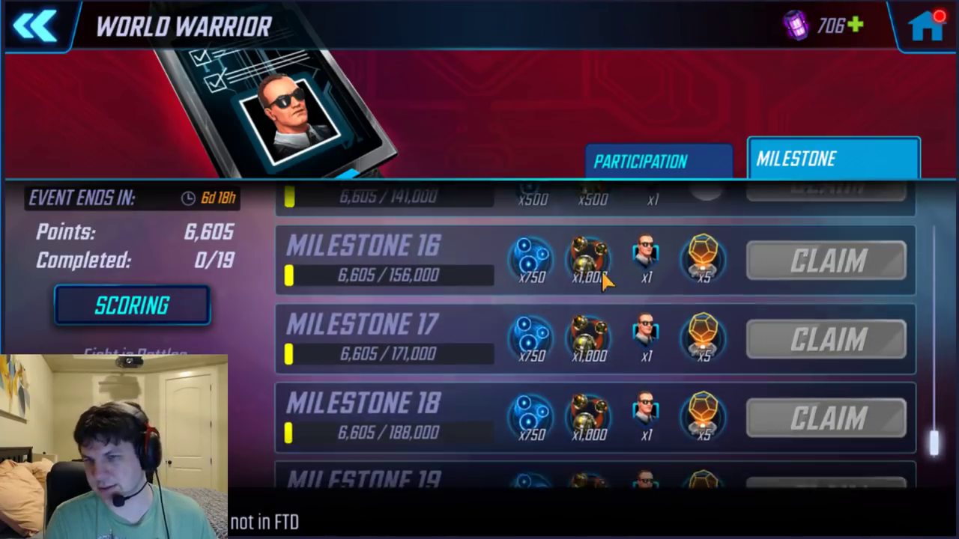
scroll(607, 292, down, 2)
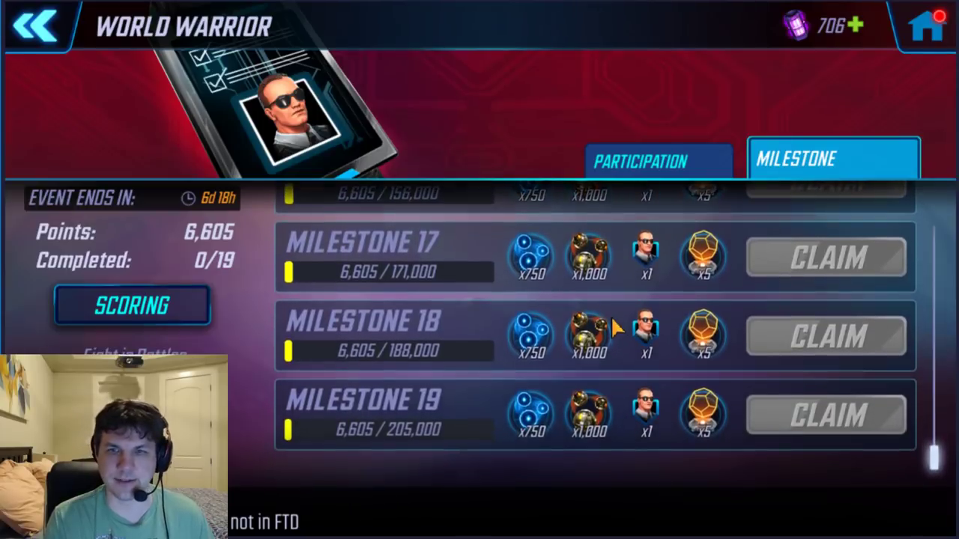
drag(612, 321, 660, 397)
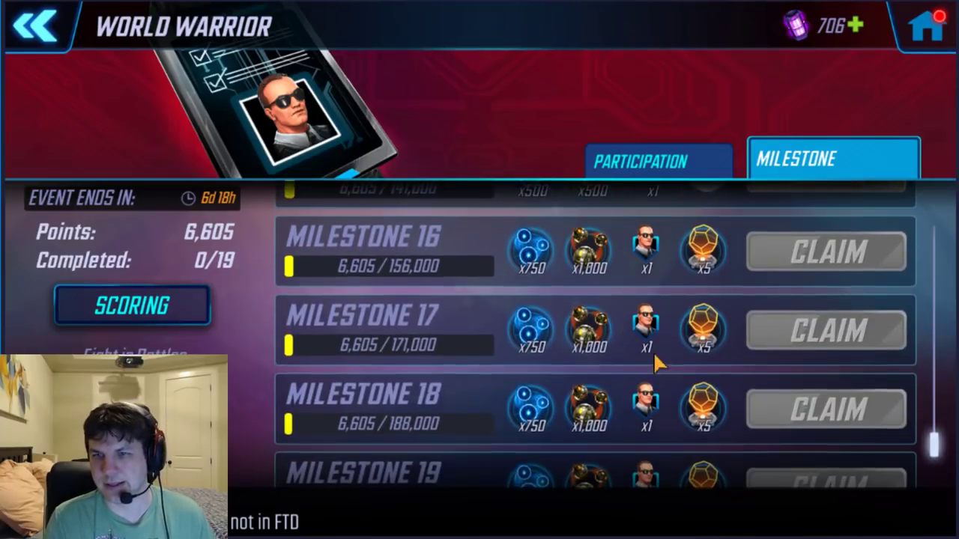
drag(676, 338, 659, 373)
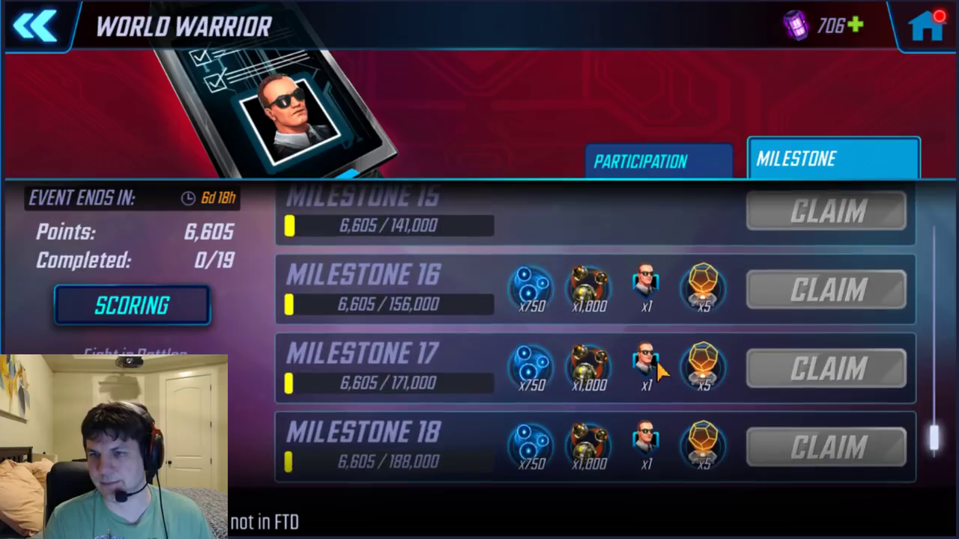
drag(719, 390, 667, 308)
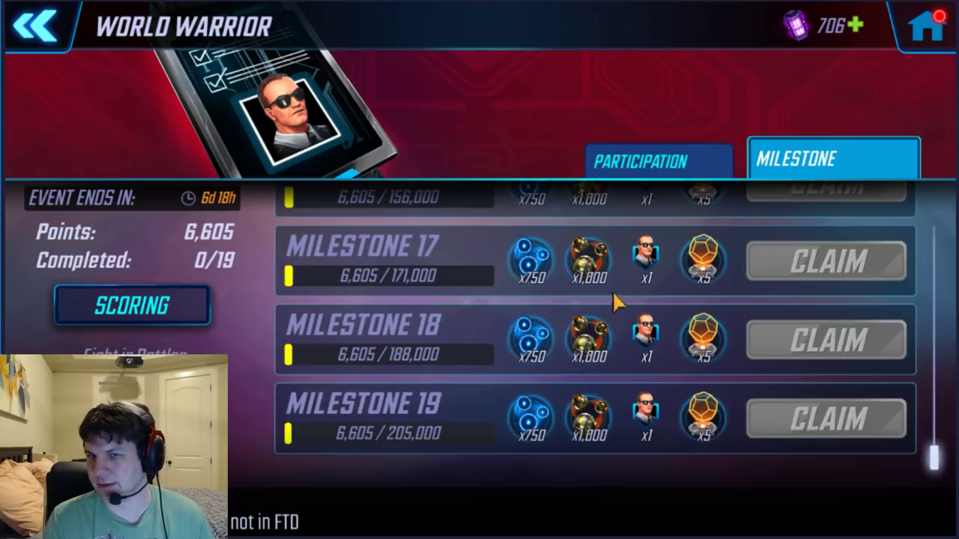
drag(614, 299, 648, 338)
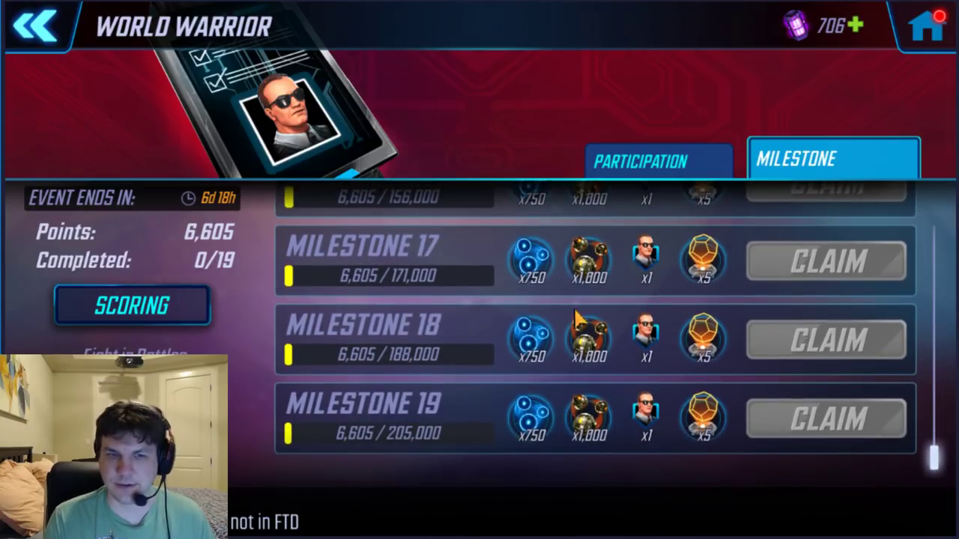
click(52, 34)
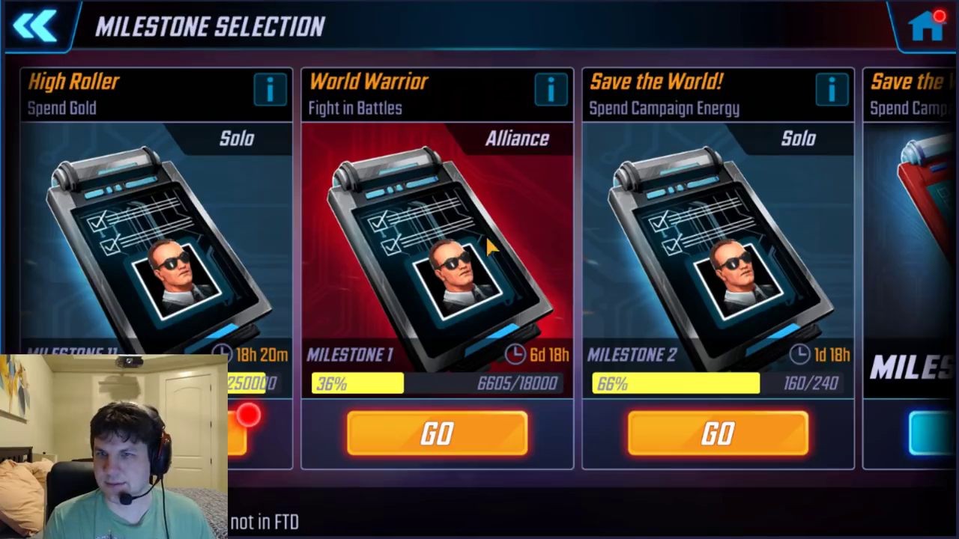
Open the Save the World! rewards and scroll down through Milestones 11–16.
click(747, 452)
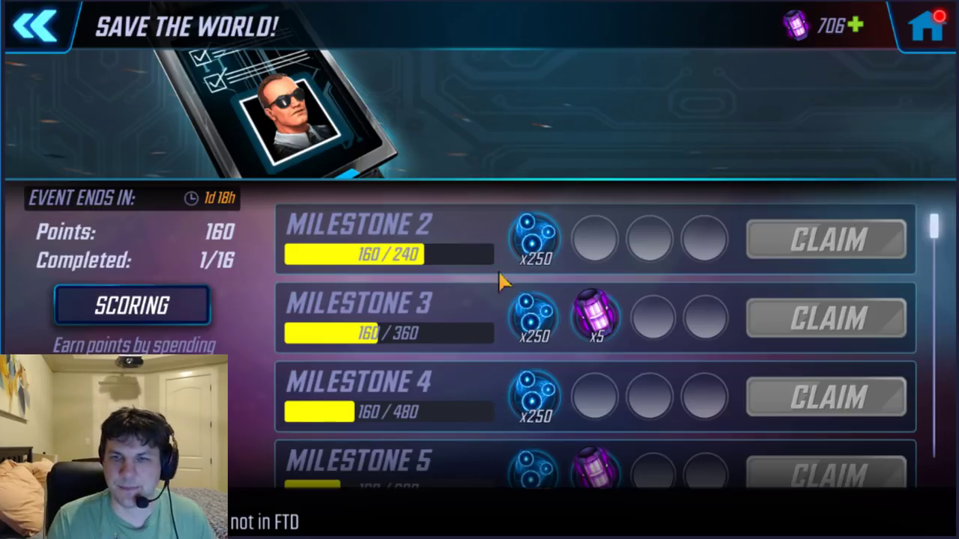
scroll(504, 278, down, 10)
scroll(543, 382, down, 5)
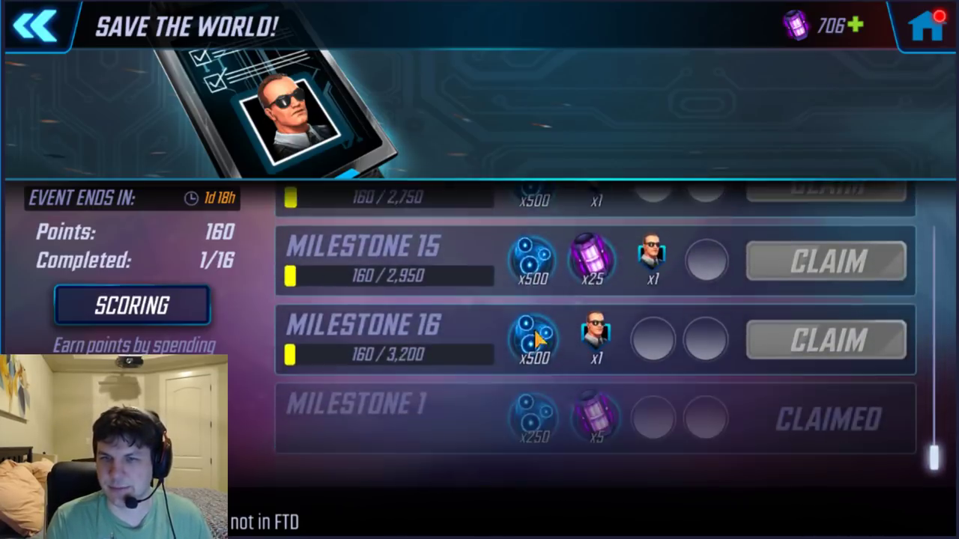
scroll(524, 420, up, 3)
scroll(507, 364, up, 1)
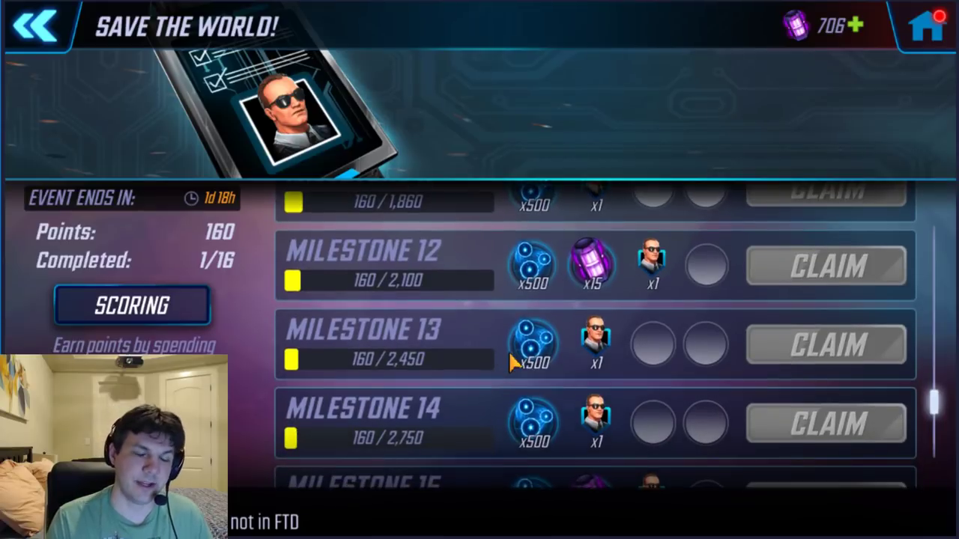
drag(442, 372, 456, 285)
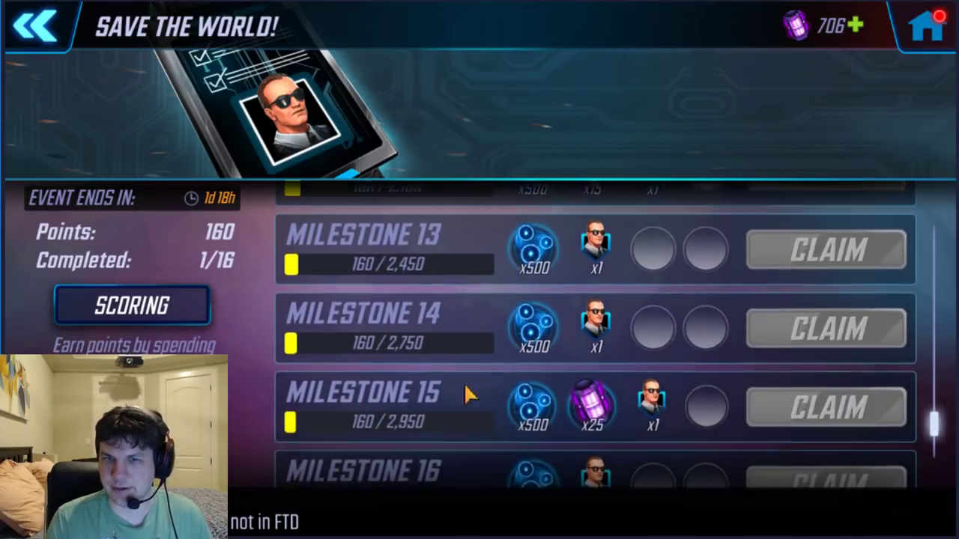
drag(459, 389, 457, 268)
drag(468, 343, 449, 417)
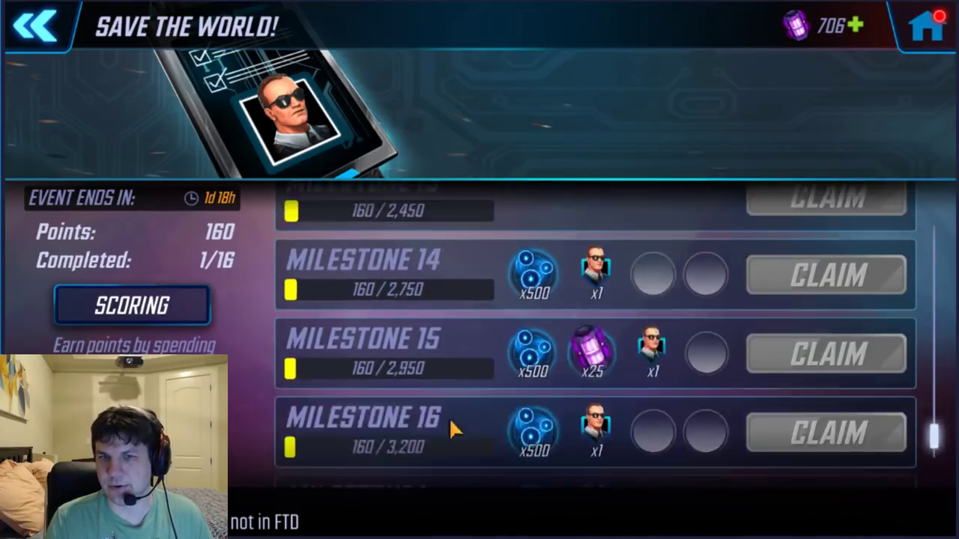
drag(409, 292, 447, 415)
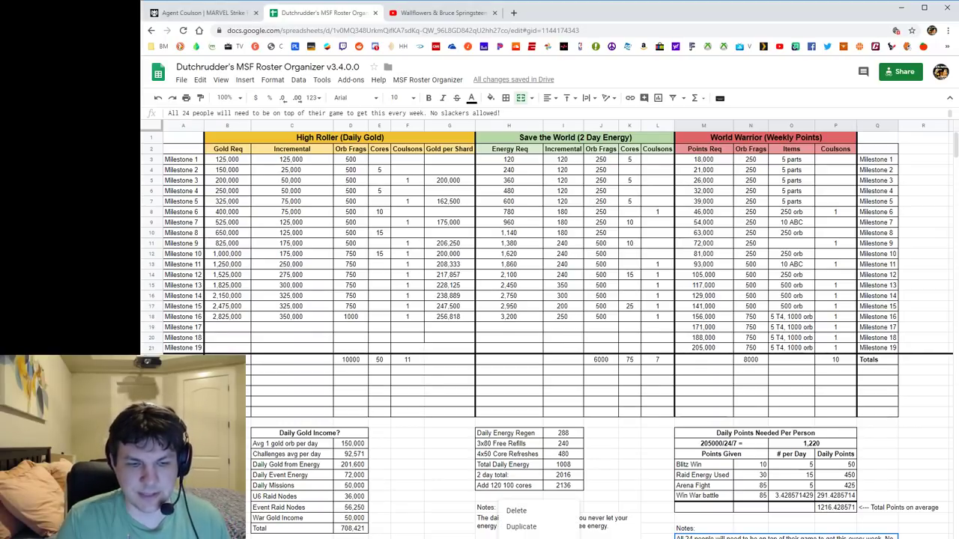
Recolour the notes box purple.
right_click(507, 504)
mouse_move(539, 536)
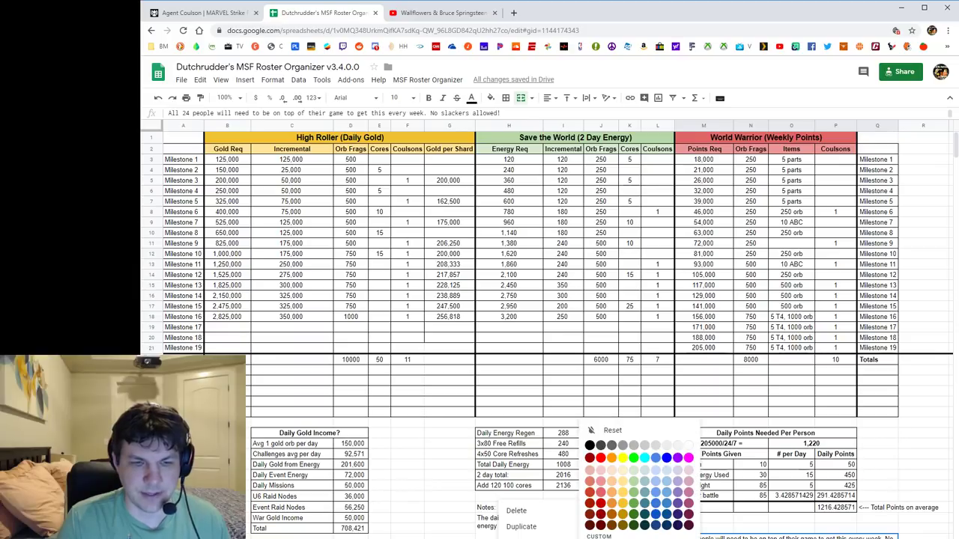
click(675, 460)
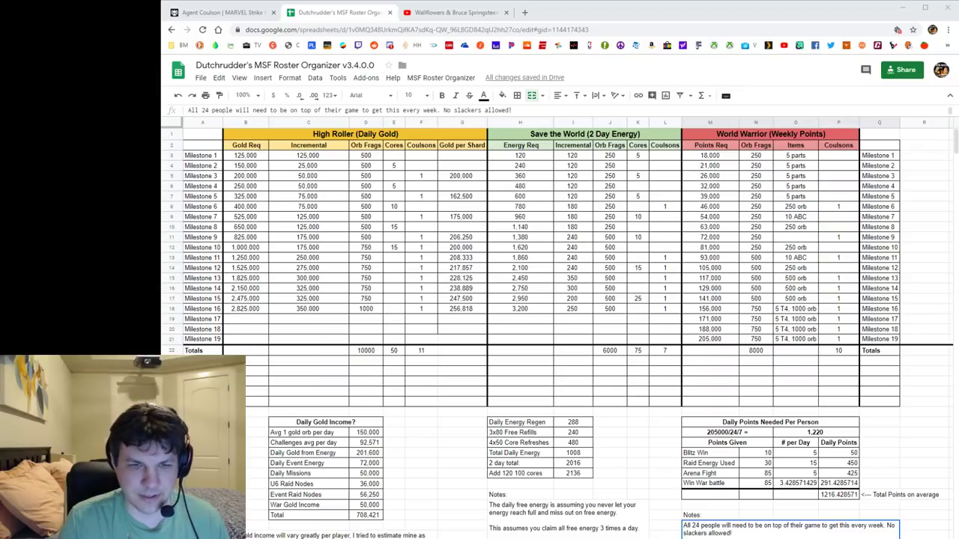
Review the High Roller milestone labels and the Gold Req values for Milestones 1–3.
scroll(558, 238, down, 2)
scroll(558, 238, up, 2)
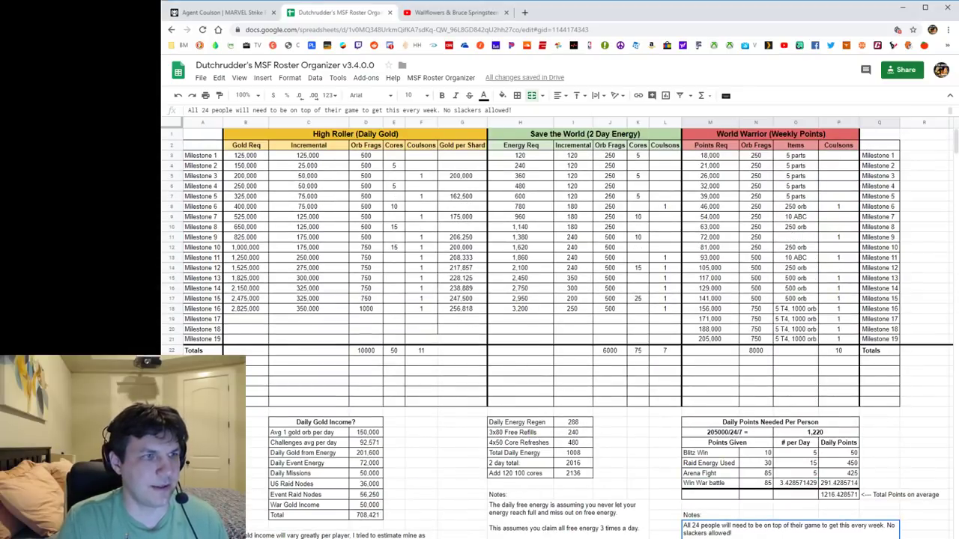
drag(202, 134, 207, 339)
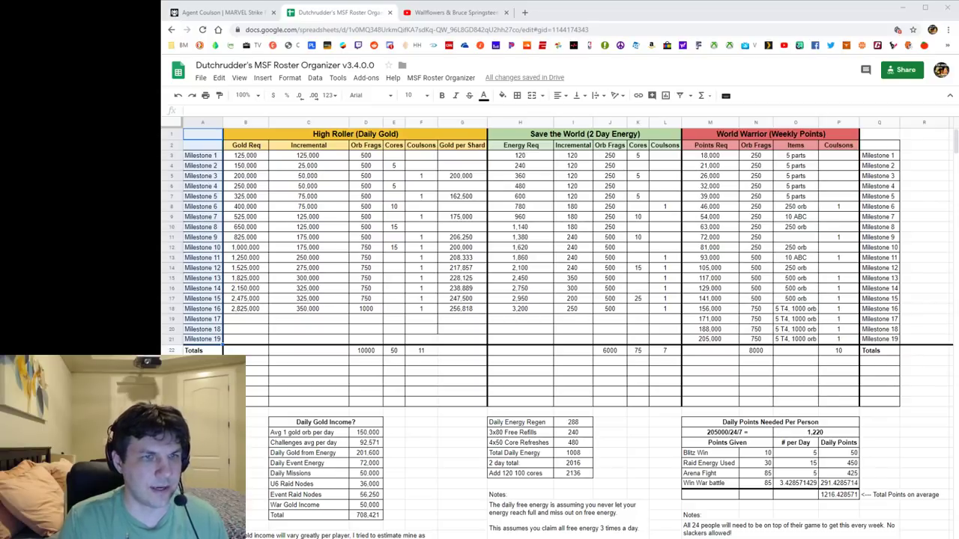
click(573, 139)
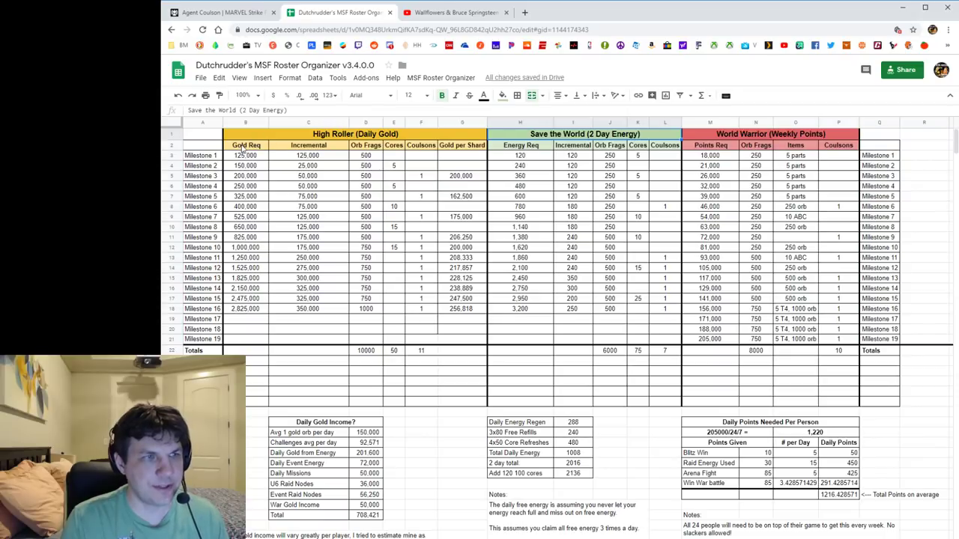
drag(244, 148, 246, 313)
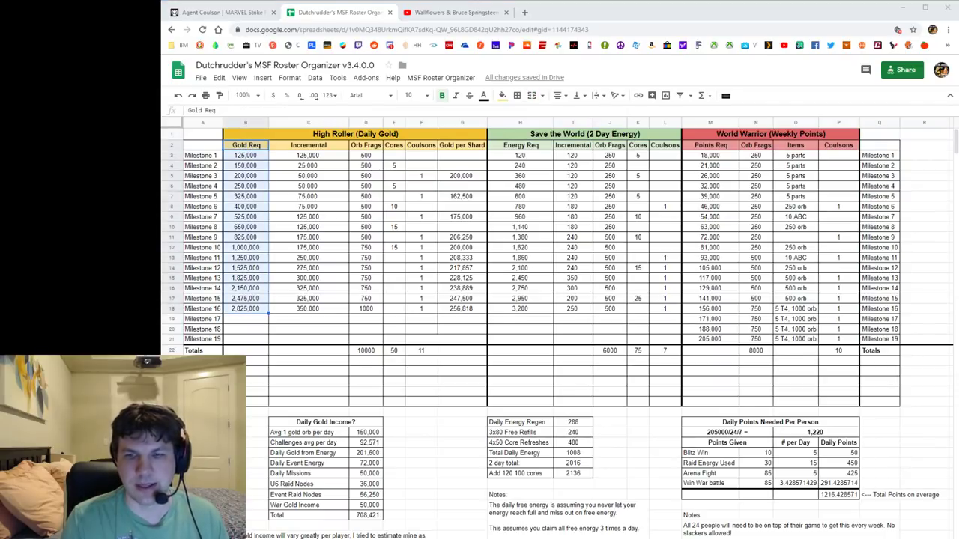
click(277, 339)
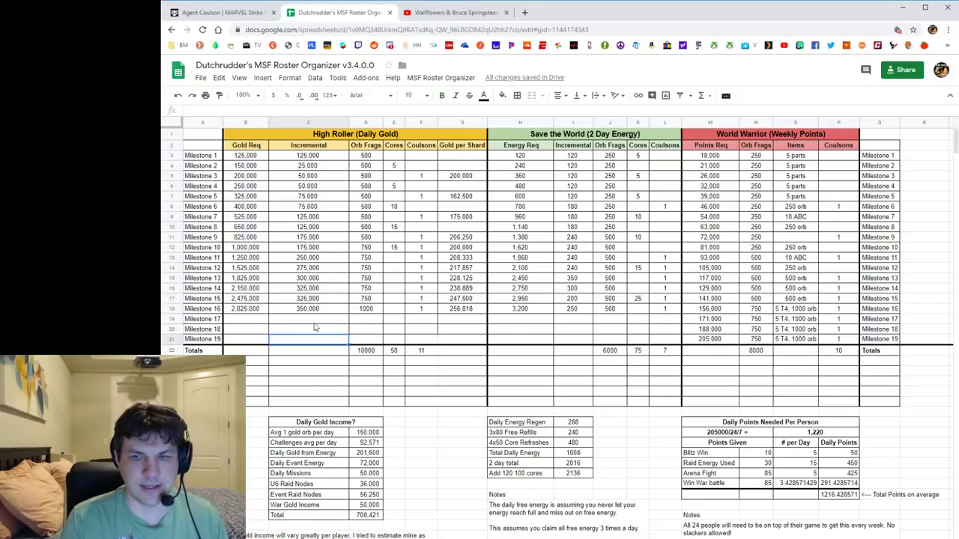
click(254, 157)
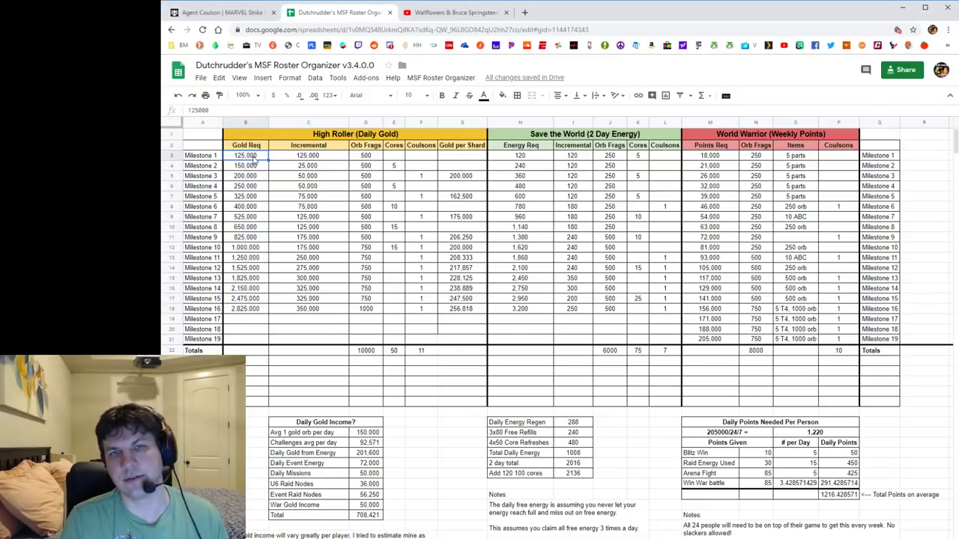
click(258, 164)
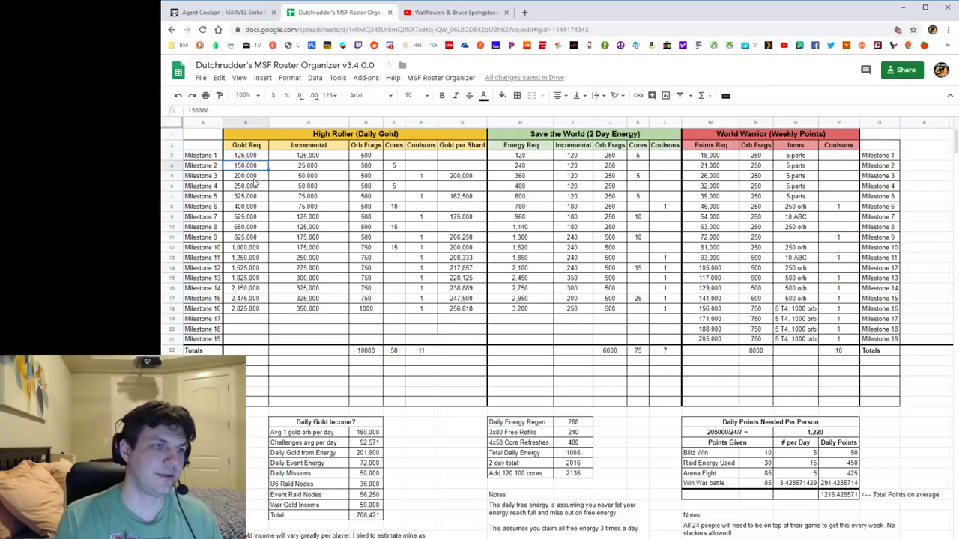
click(255, 177)
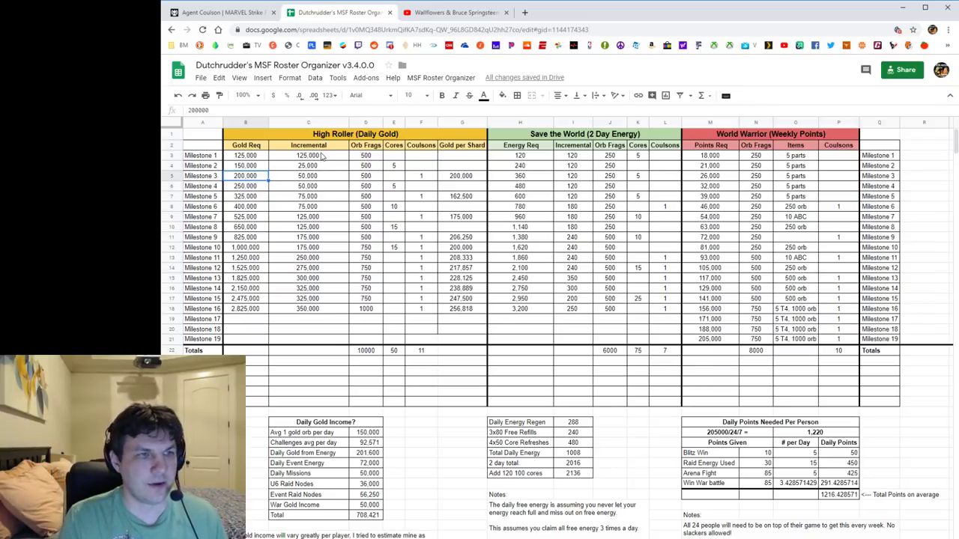
drag(322, 155, 315, 313)
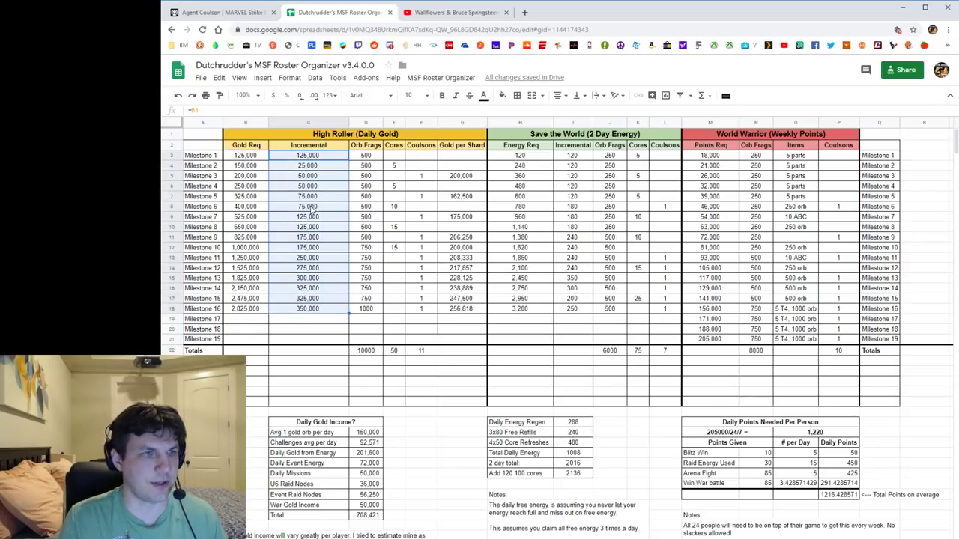
click(321, 159)
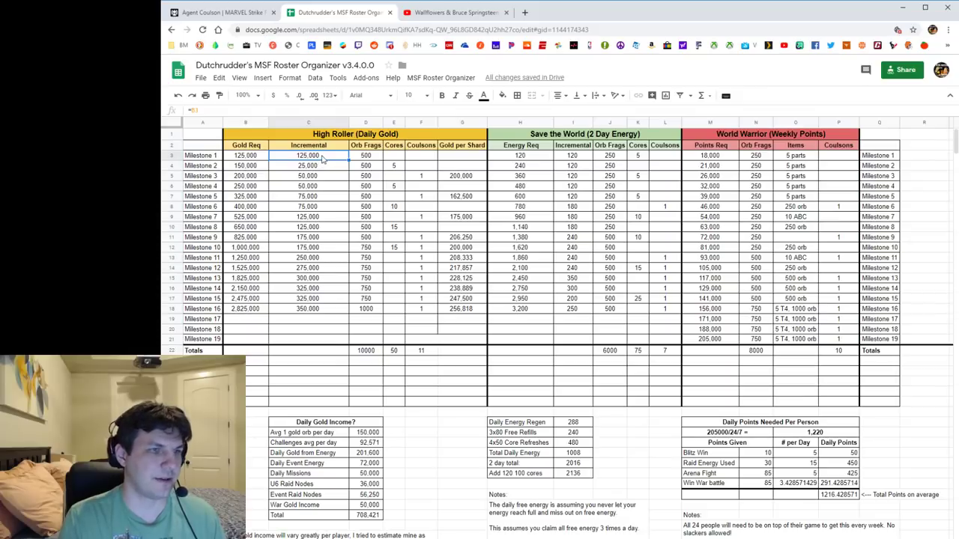
click(328, 168)
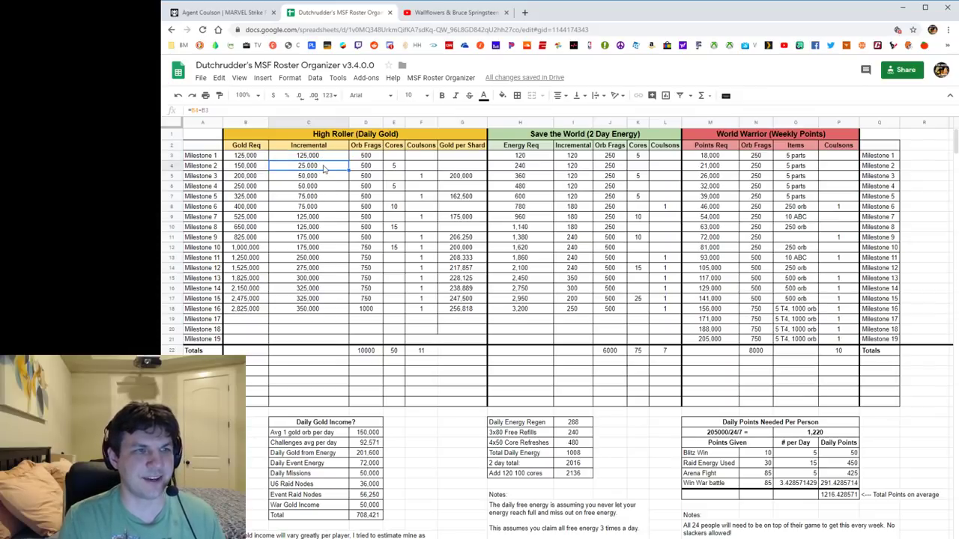
click(328, 179)
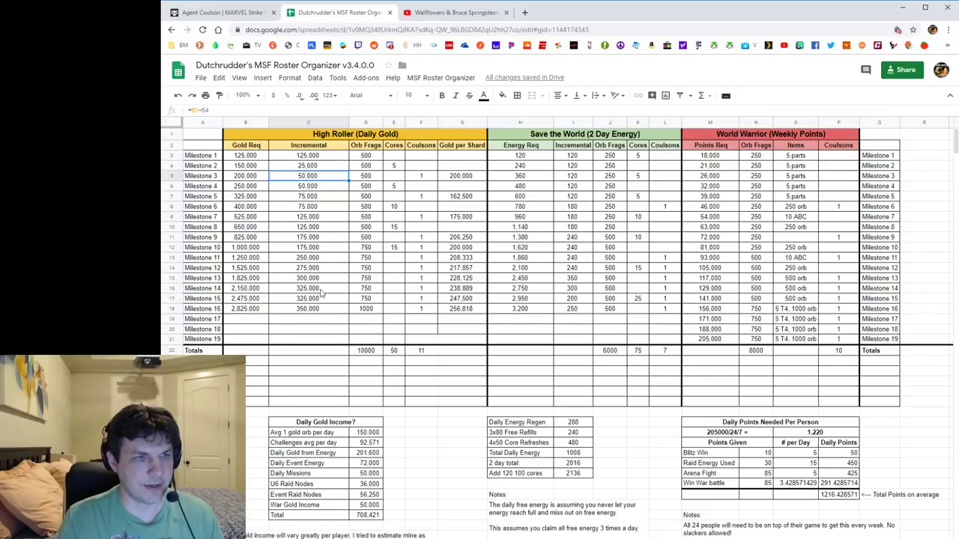
drag(322, 292, 325, 310)
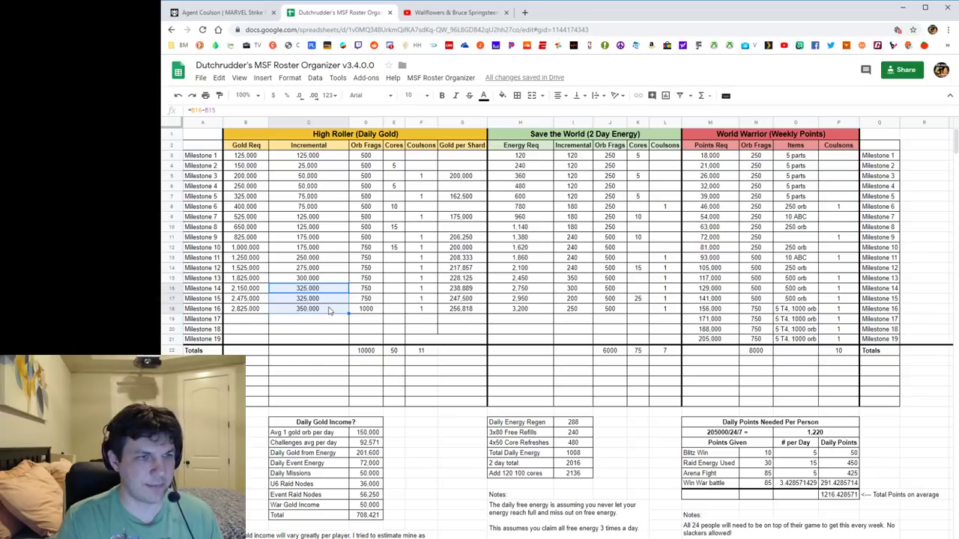
click(322, 312)
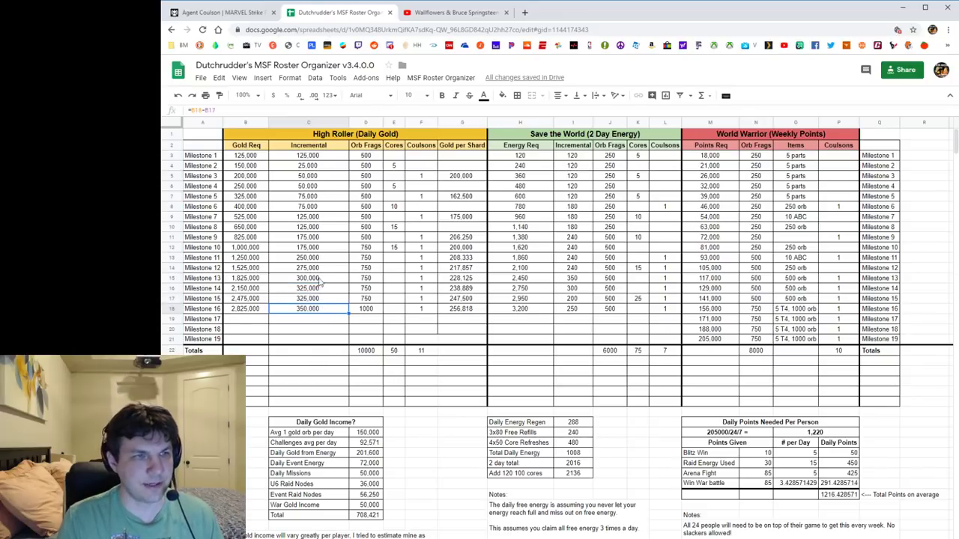
click(420, 240)
drag(424, 134, 423, 281)
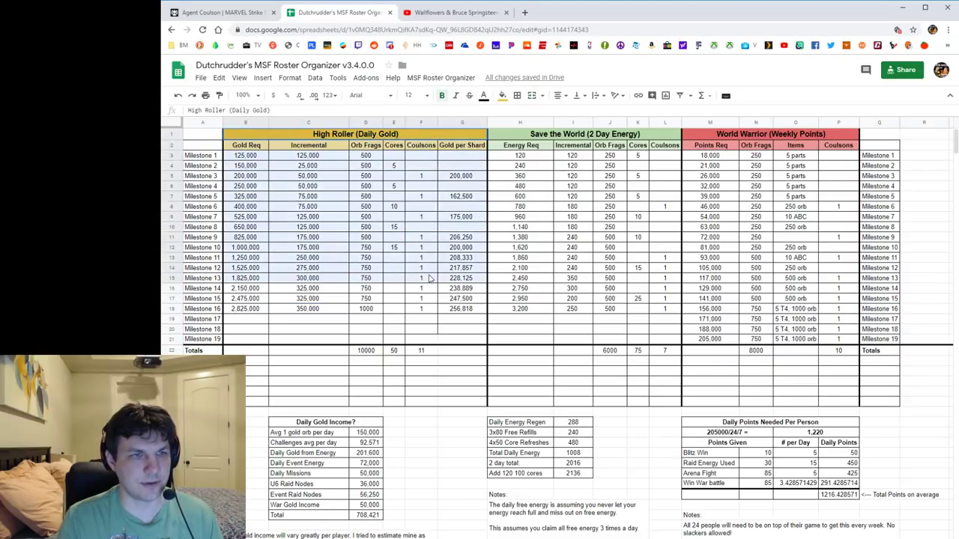
drag(420, 145, 418, 316)
click(417, 311)
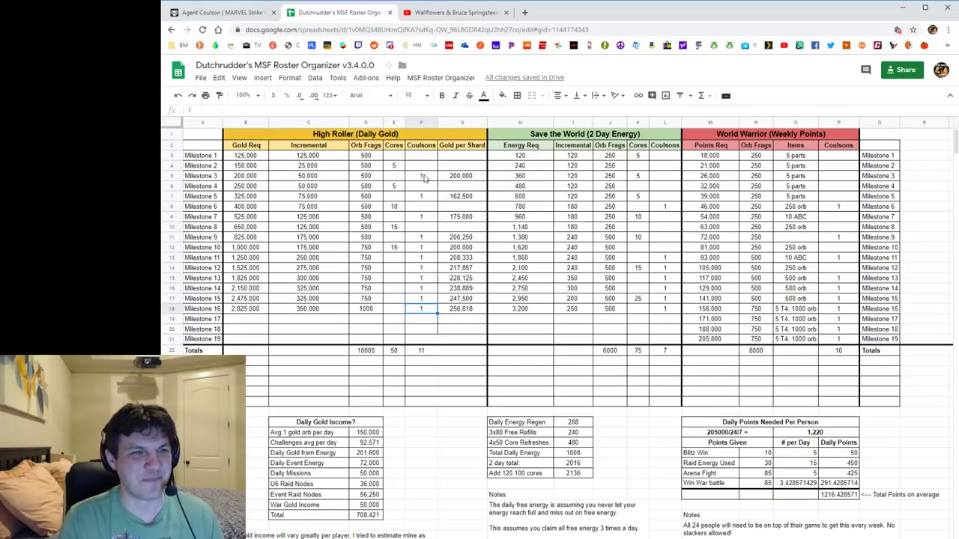
drag(423, 239, 424, 315)
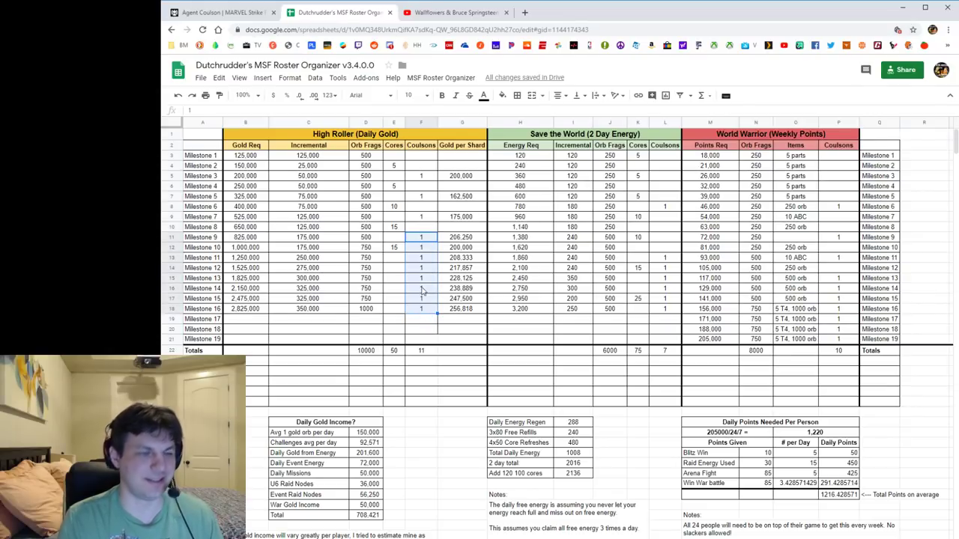
click(417, 259)
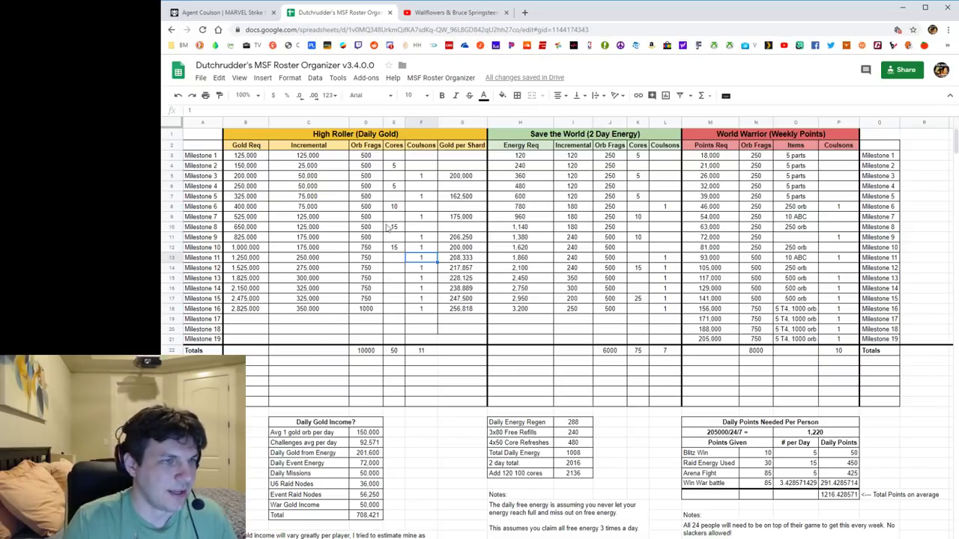
drag(366, 145, 377, 303)
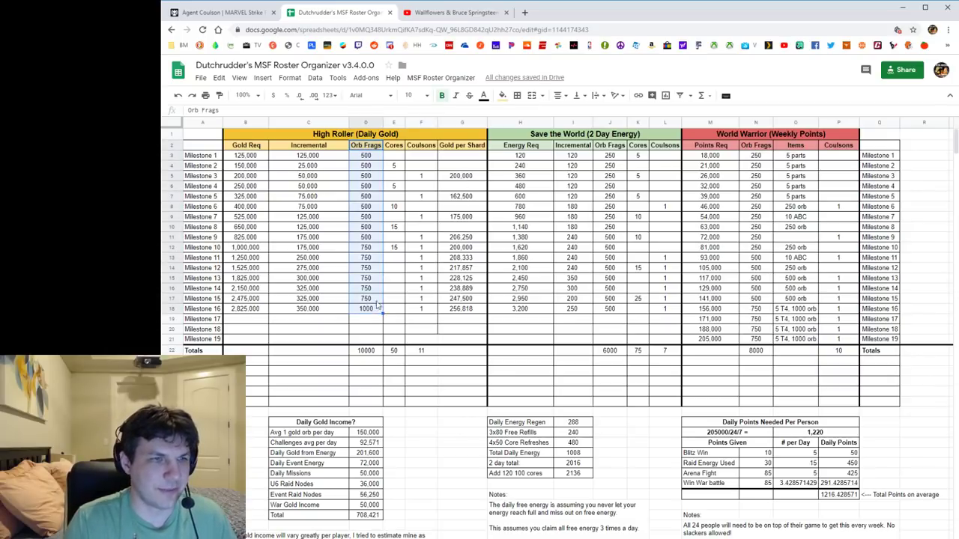
drag(393, 156, 394, 251)
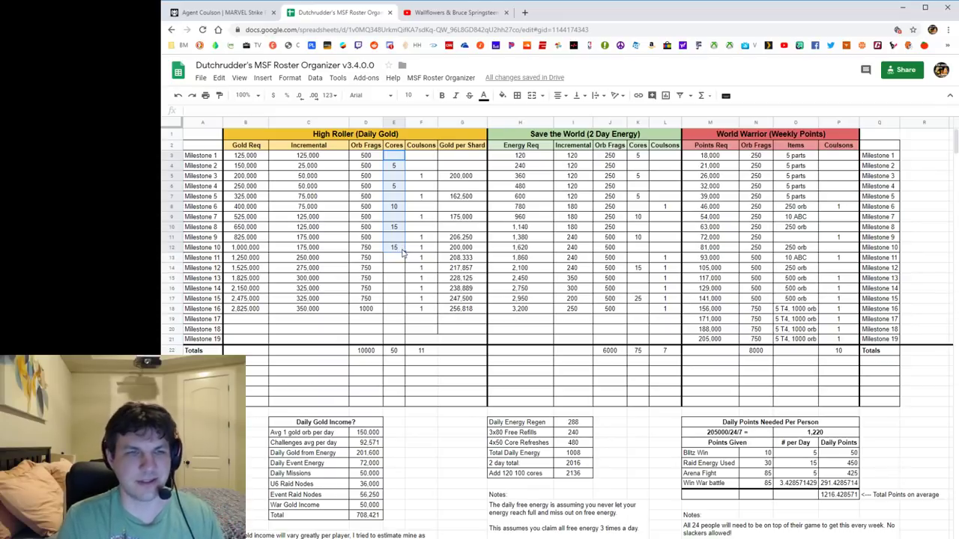
click(462, 157)
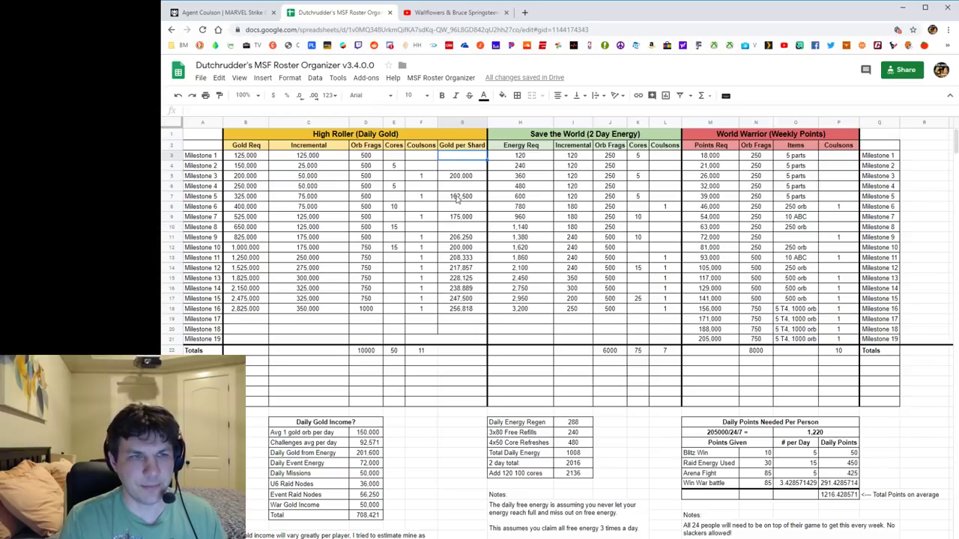
click(462, 178)
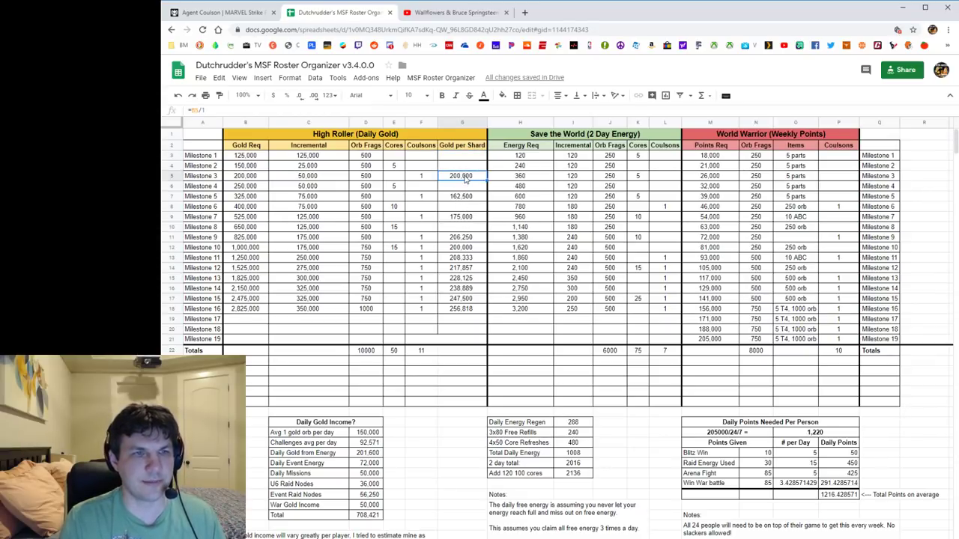
double_click(464, 178)
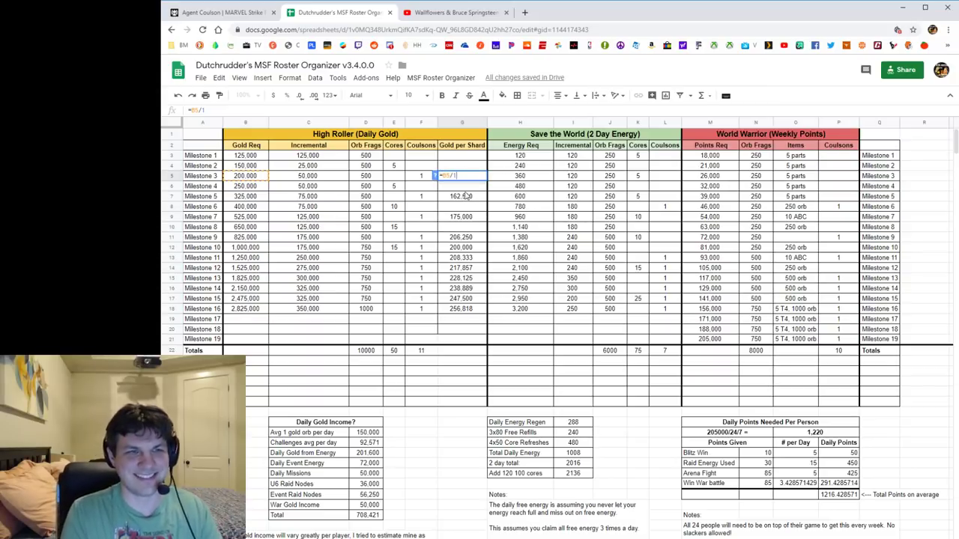
key(Return)
click(467, 199)
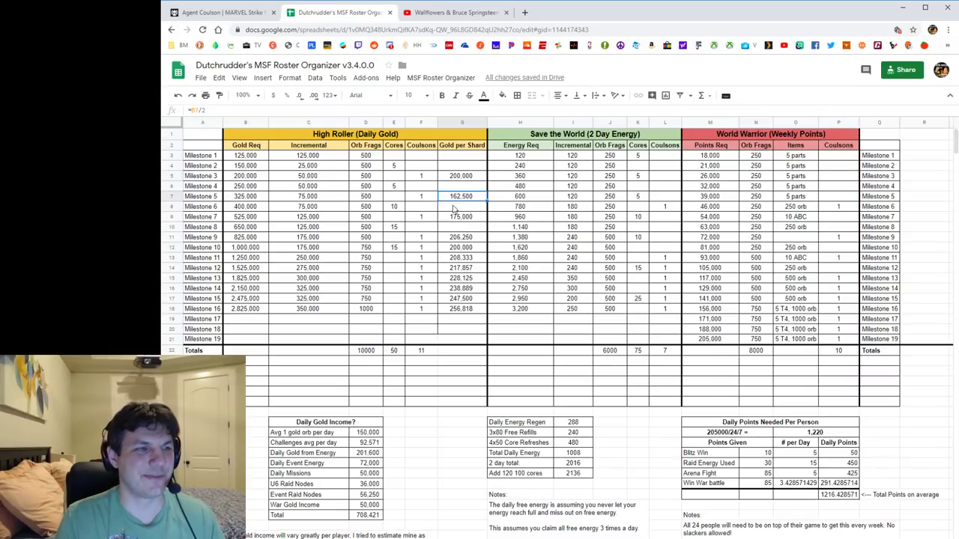
double_click(466, 197)
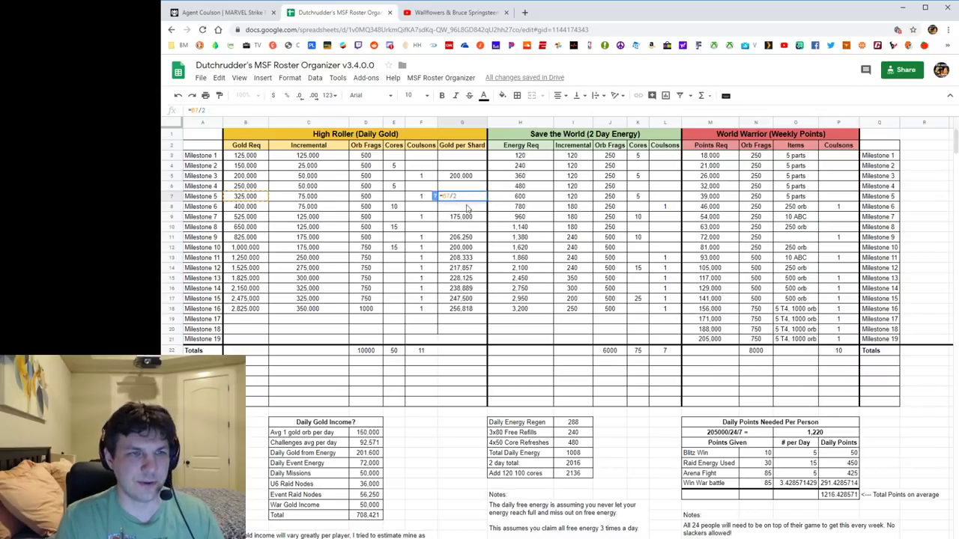
key(Escape)
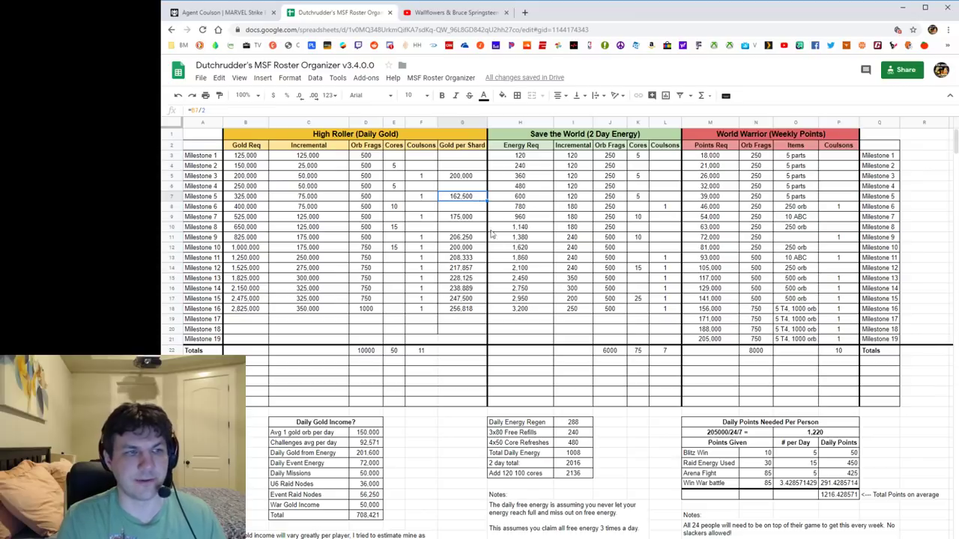
click(477, 219)
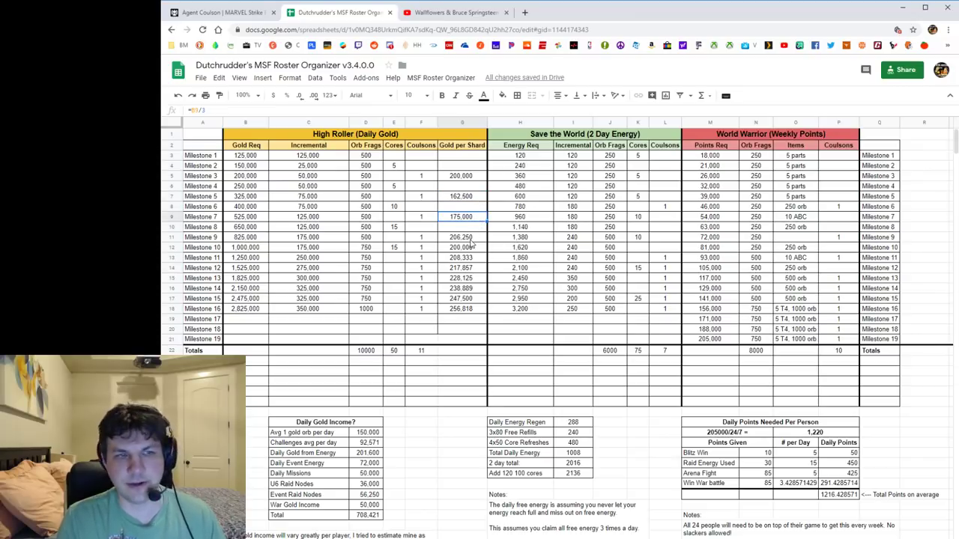
click(472, 239)
click(471, 249)
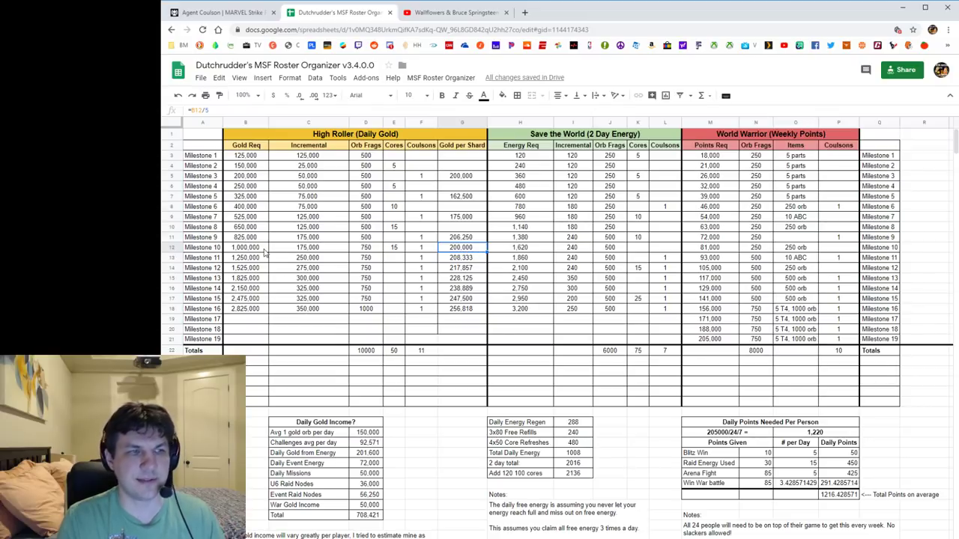
double_click(463, 248)
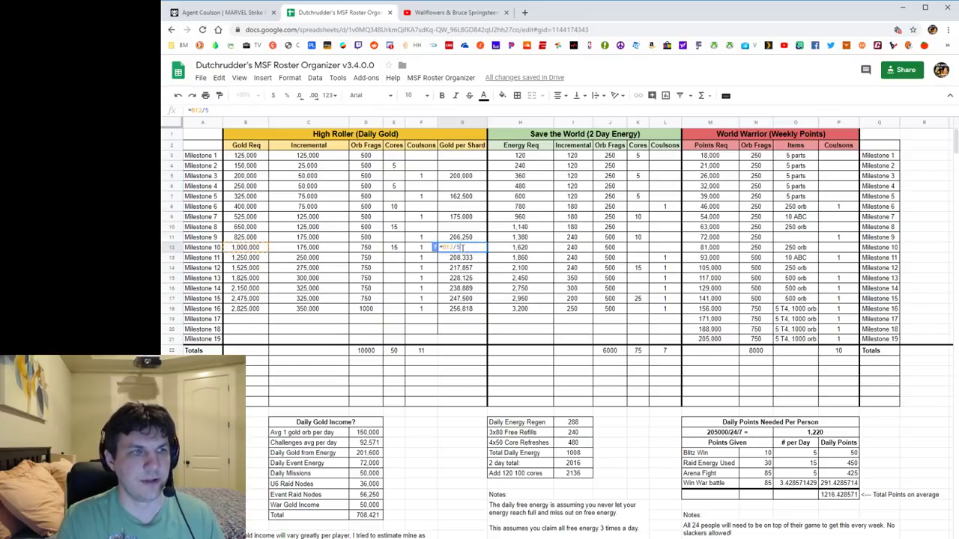
key(Escape)
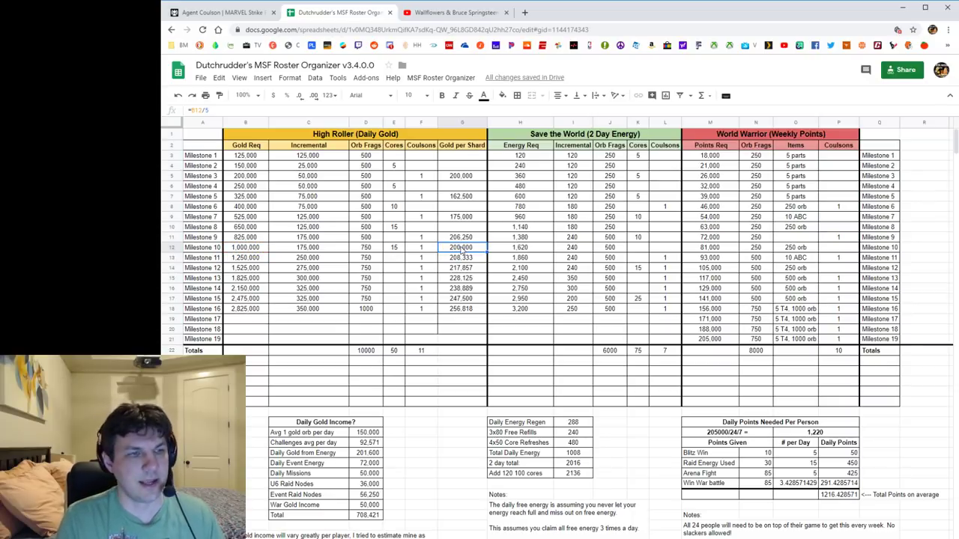
click(466, 259)
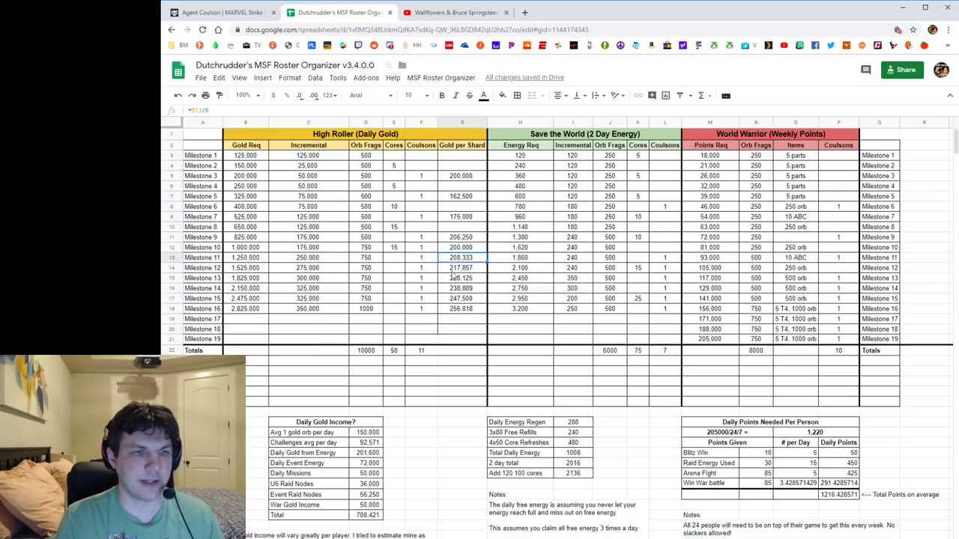
click(459, 269)
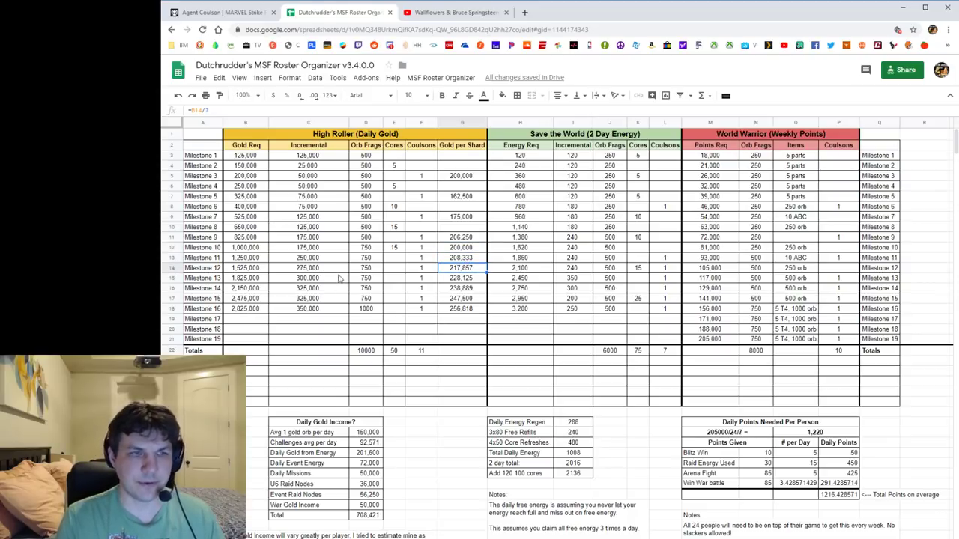
click(464, 280)
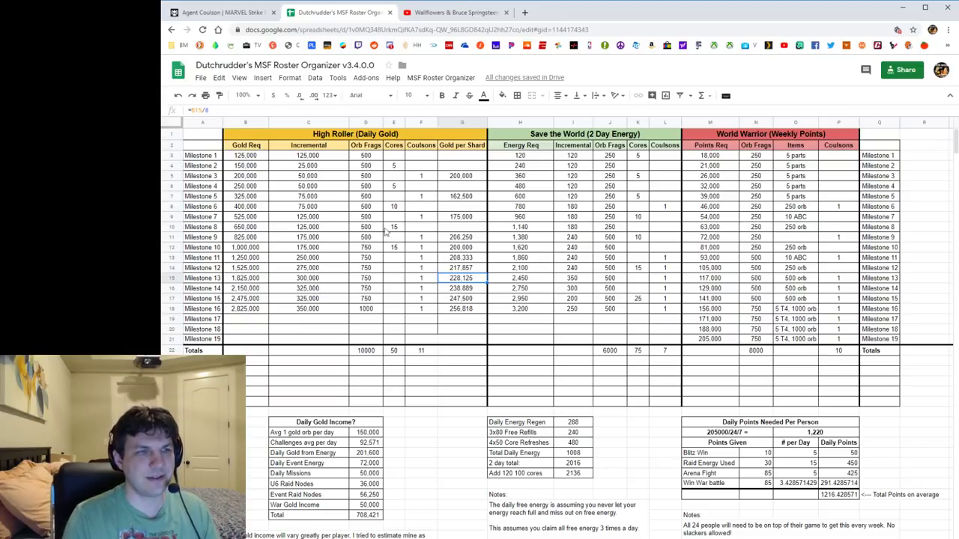
click(307, 269)
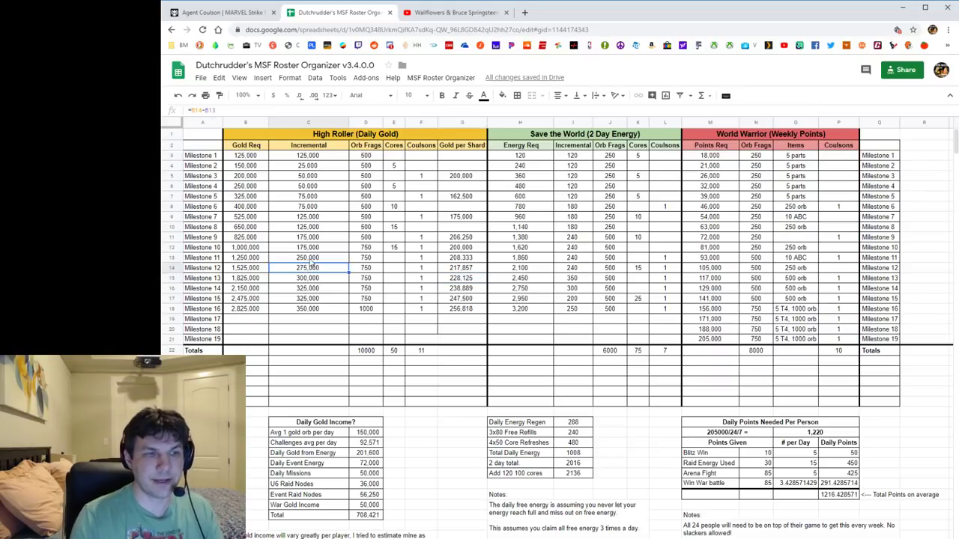
click(310, 258)
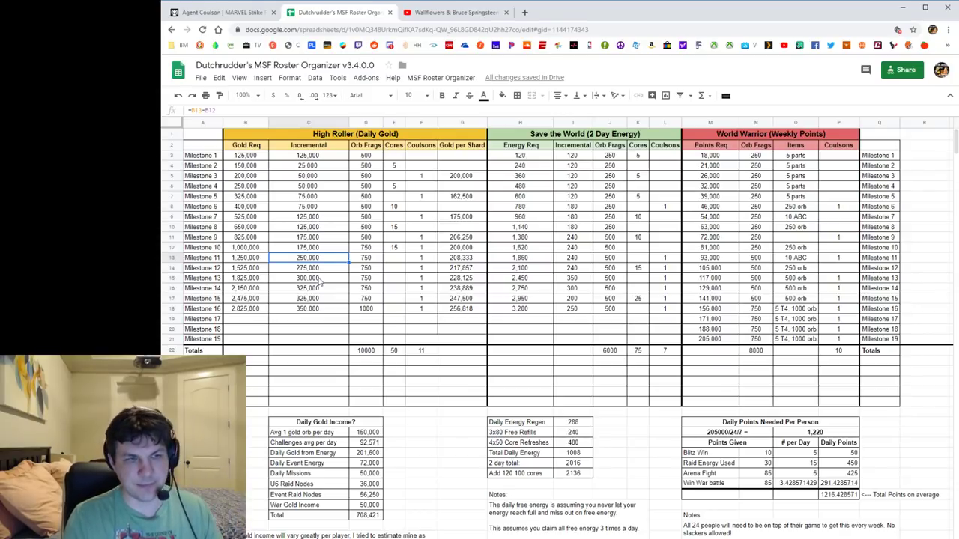
click(300, 271)
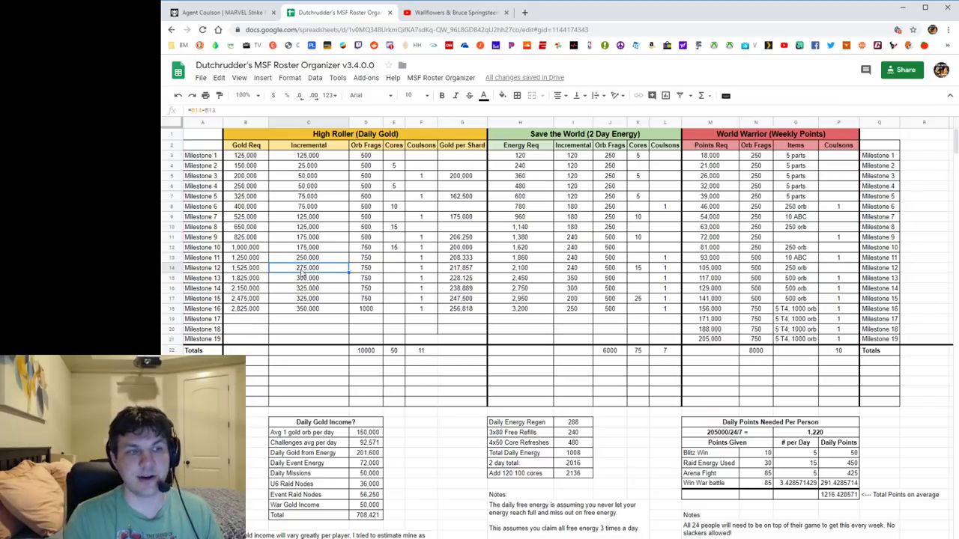
click(328, 290)
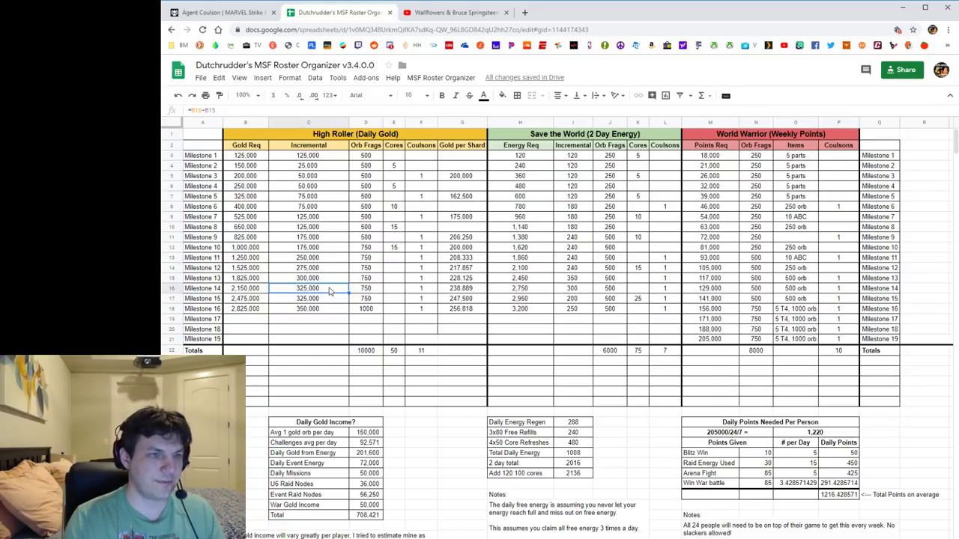
drag(421, 280, 423, 310)
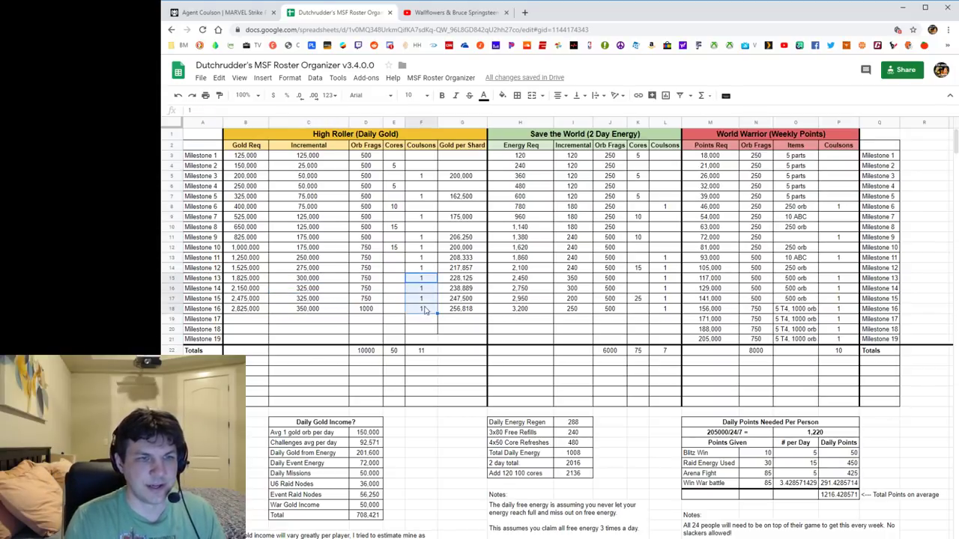
click(254, 311)
click(257, 260)
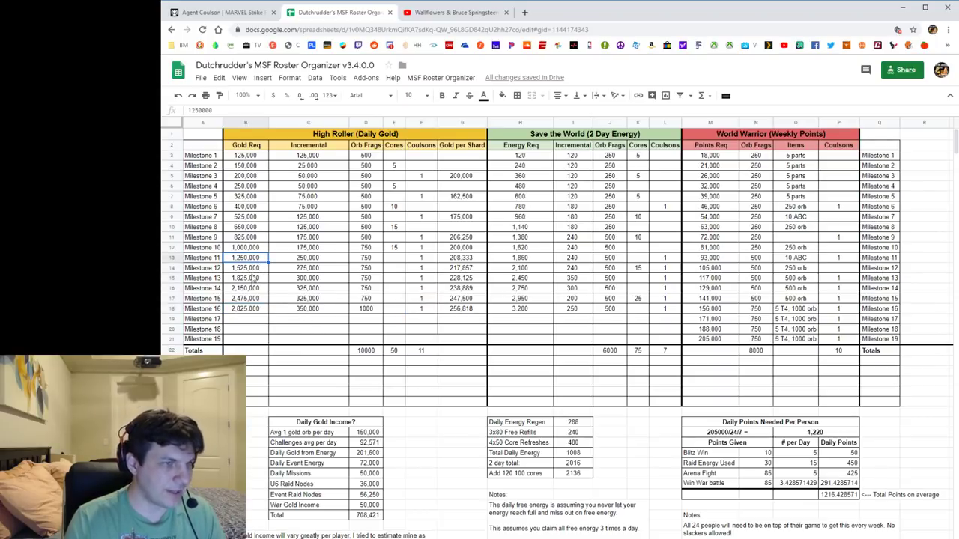
click(257, 311)
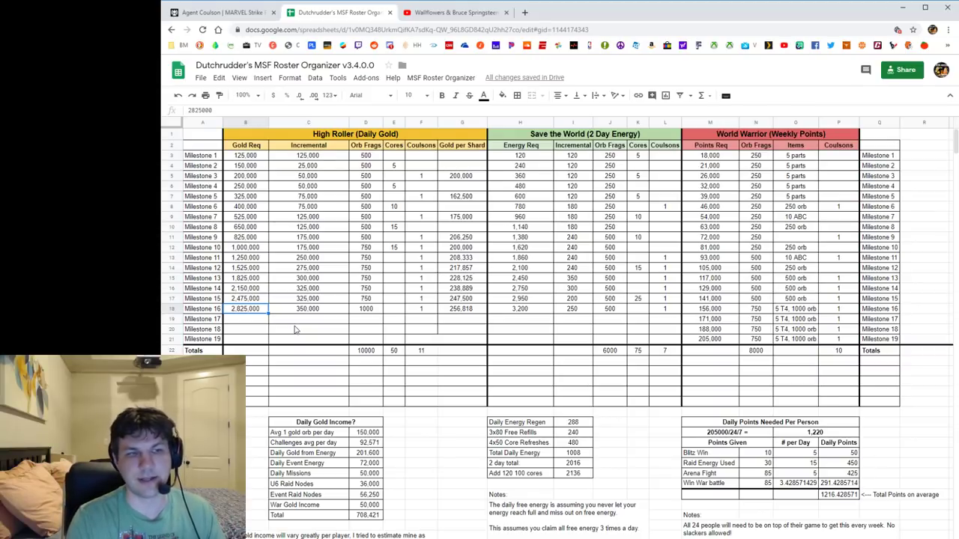
click(462, 259)
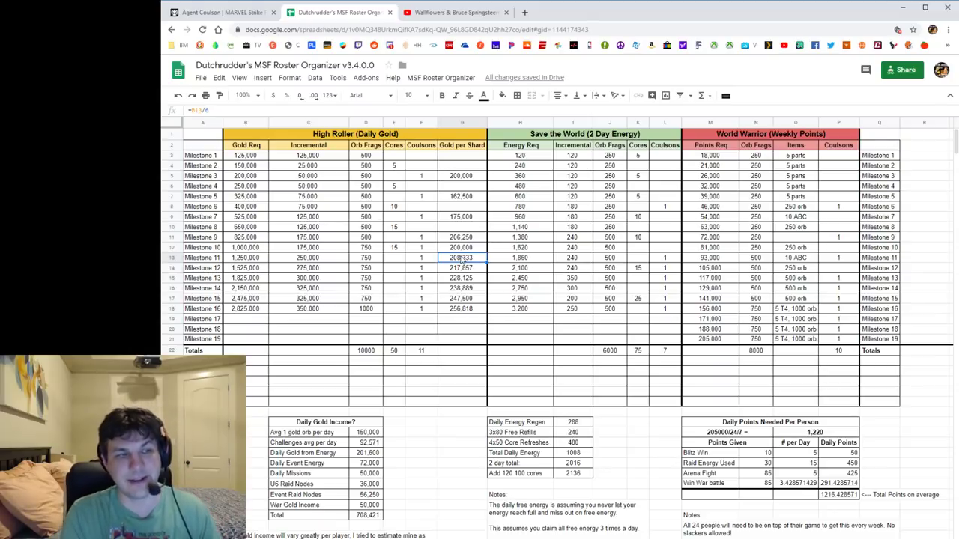
click(462, 281)
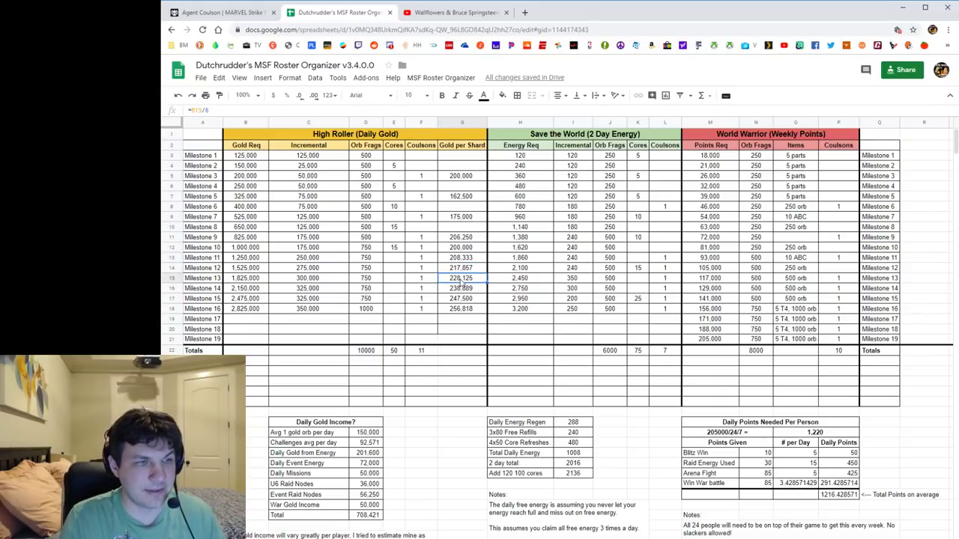
click(462, 291)
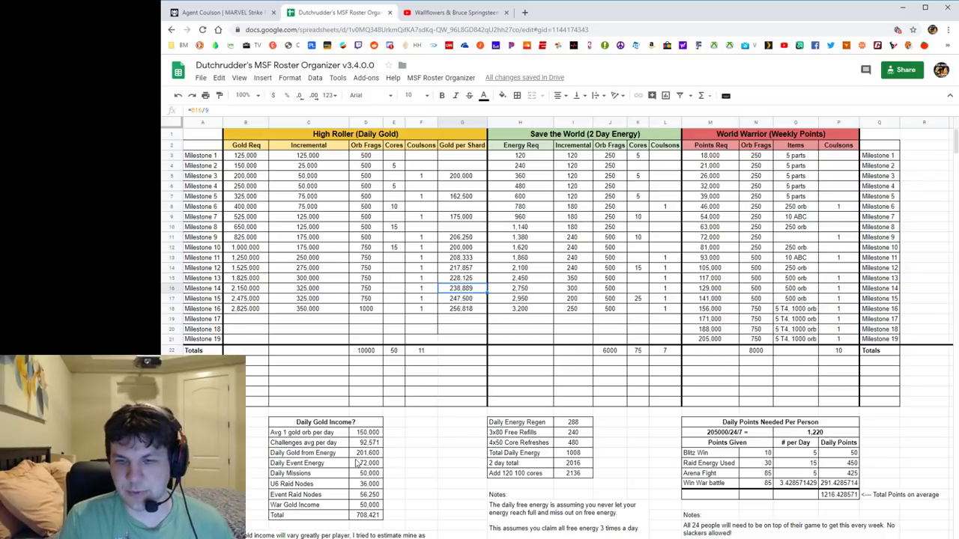
Review the Daily Gold Income rows: 150,000 gold orb estimate and challenges average =(72000*3*3)/7.
scroll(356, 461, down, 5)
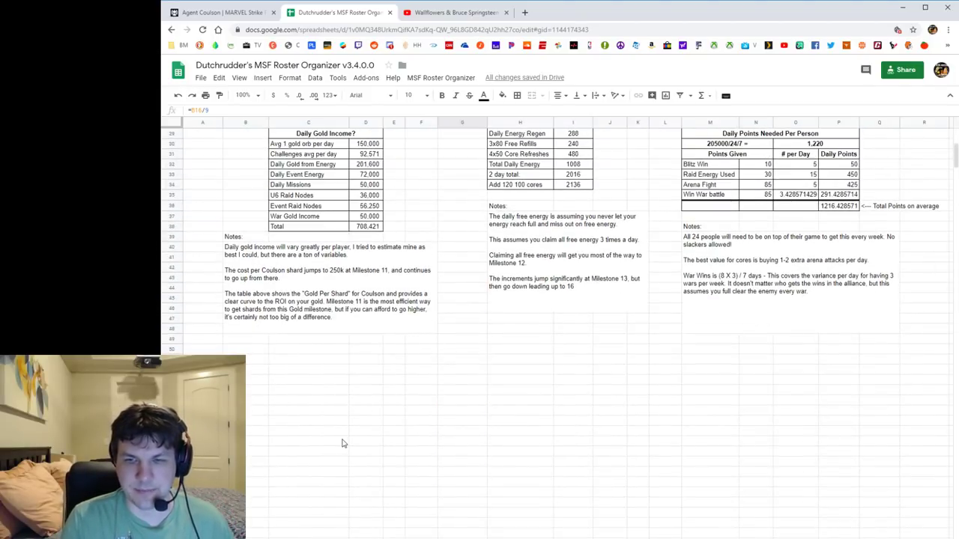
scroll(342, 443, up, 1)
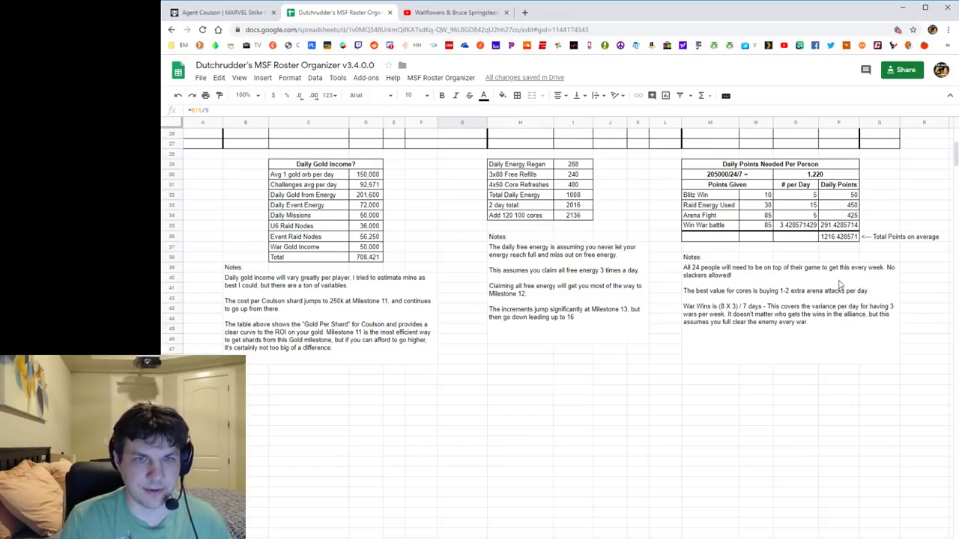
click(291, 168)
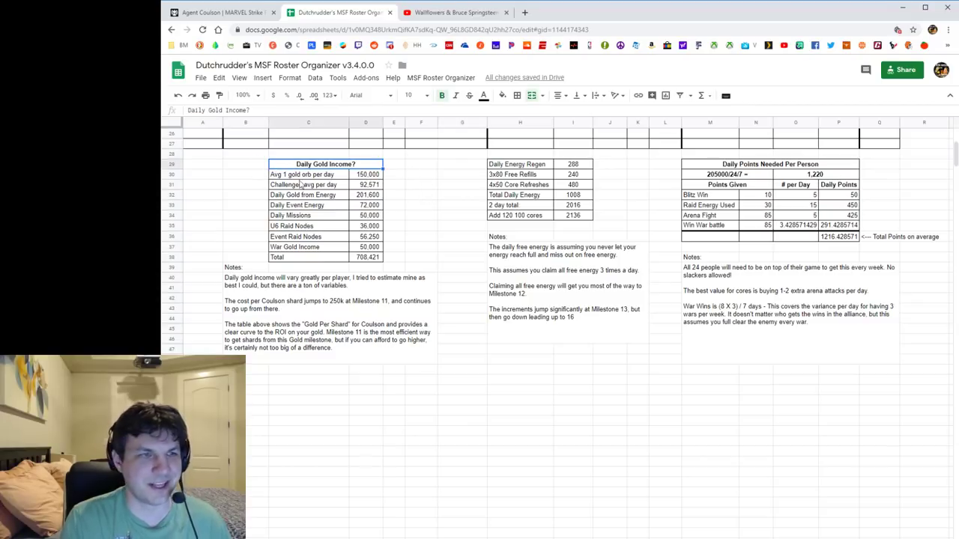
click(321, 177)
click(354, 176)
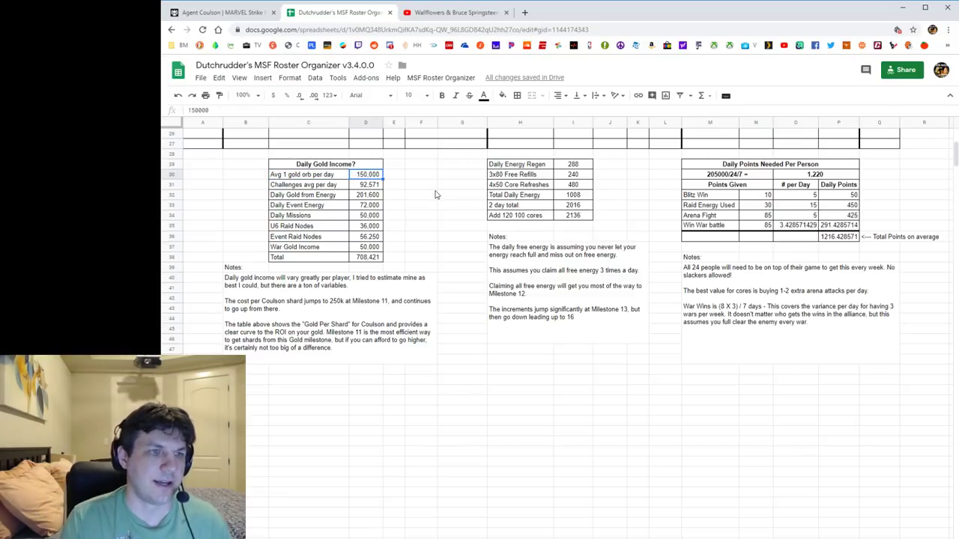
click(337, 187)
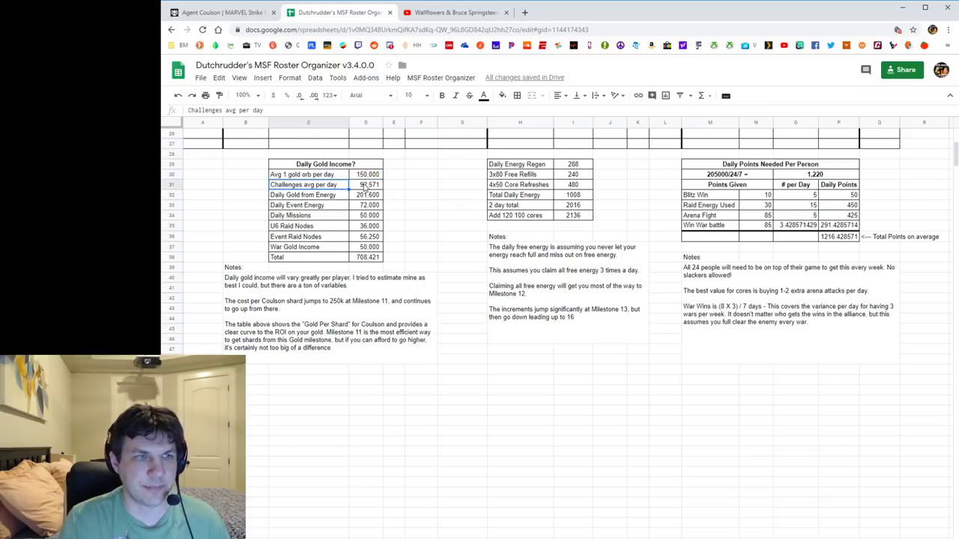
click(366, 186)
click(346, 174)
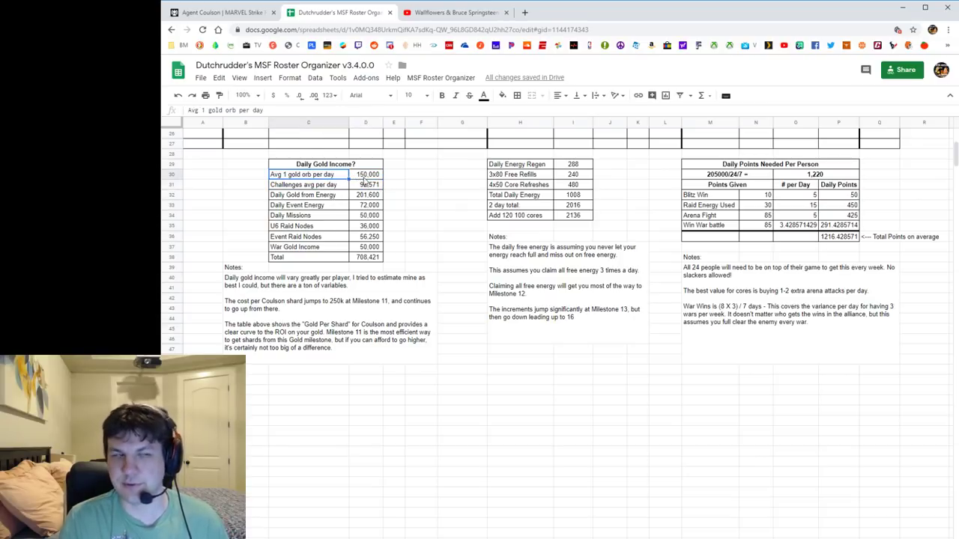
click(366, 176)
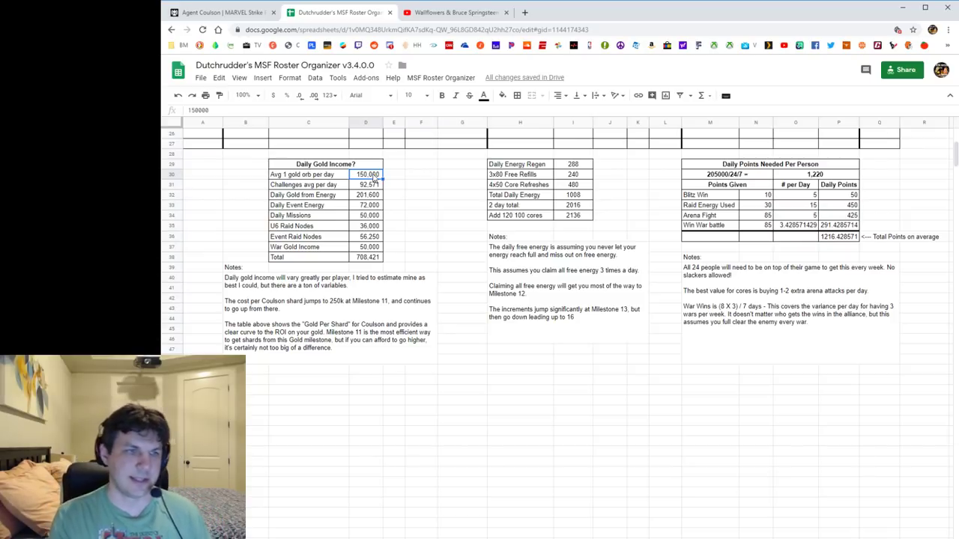
click(364, 188)
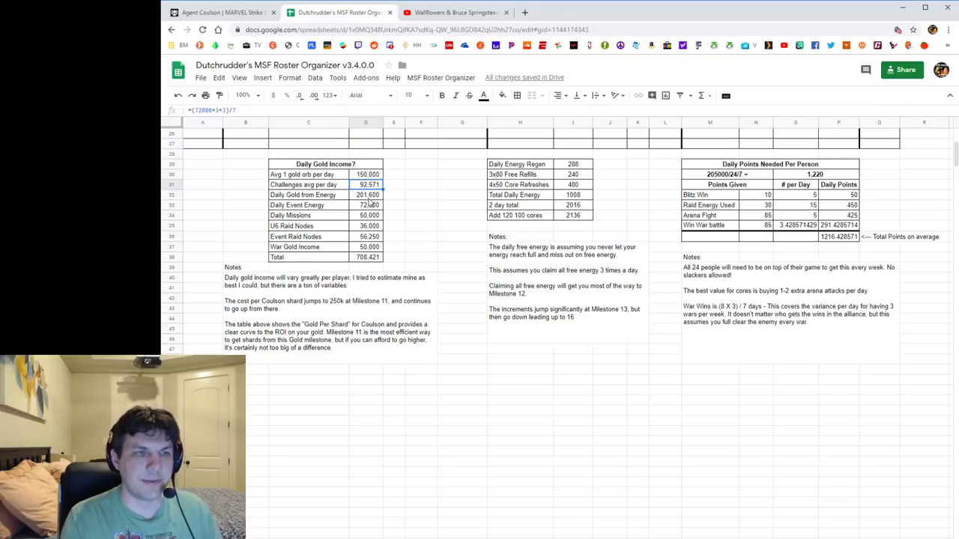
click(369, 199)
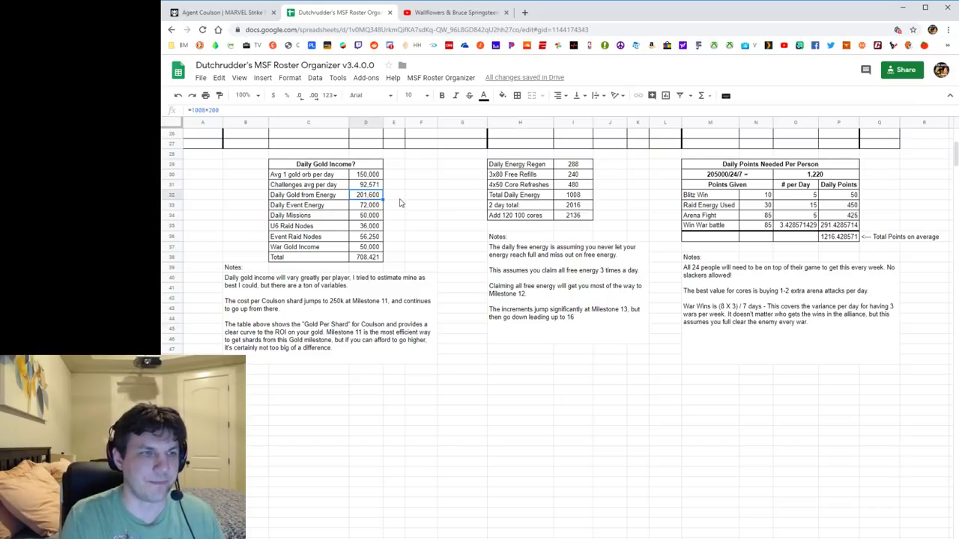
key(Down)
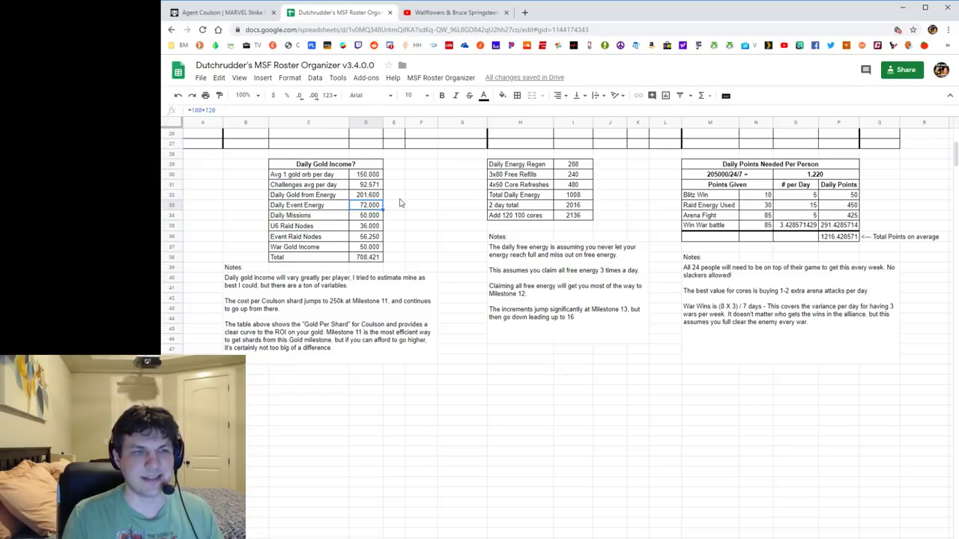
key(Down)
key(Down)
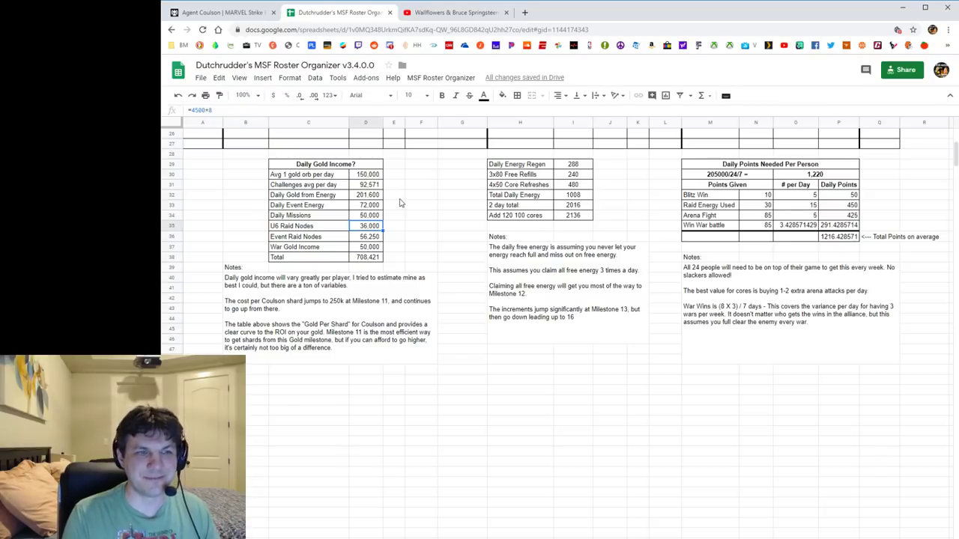
key(Down)
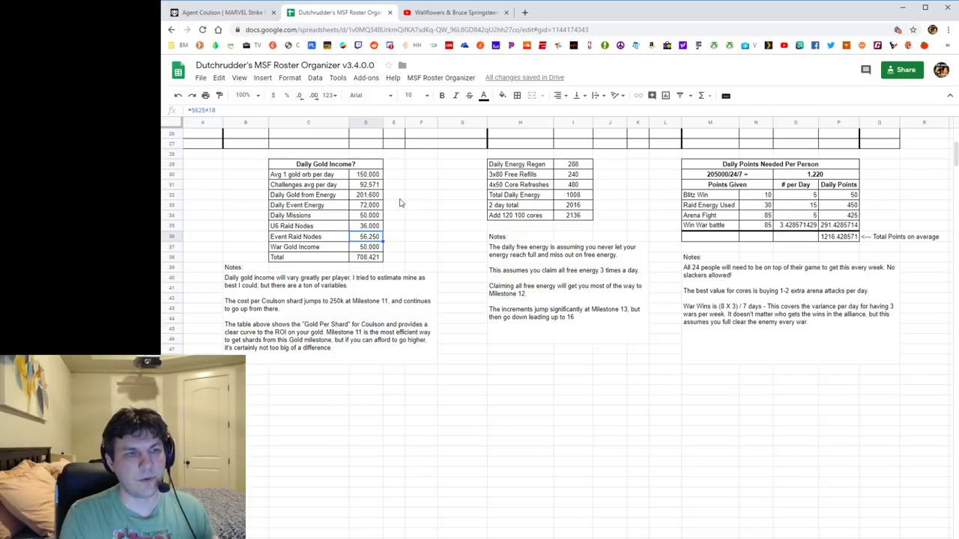
key(Down)
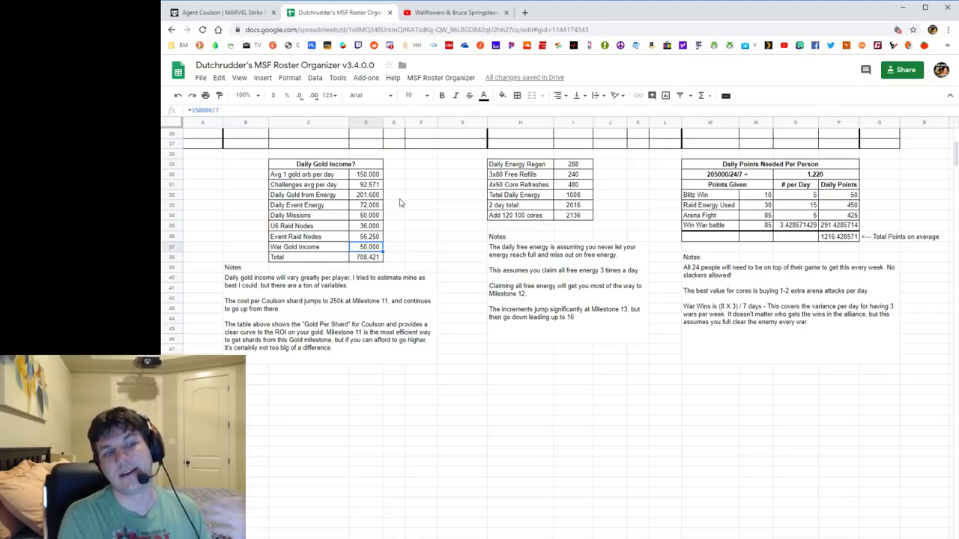
key(Down)
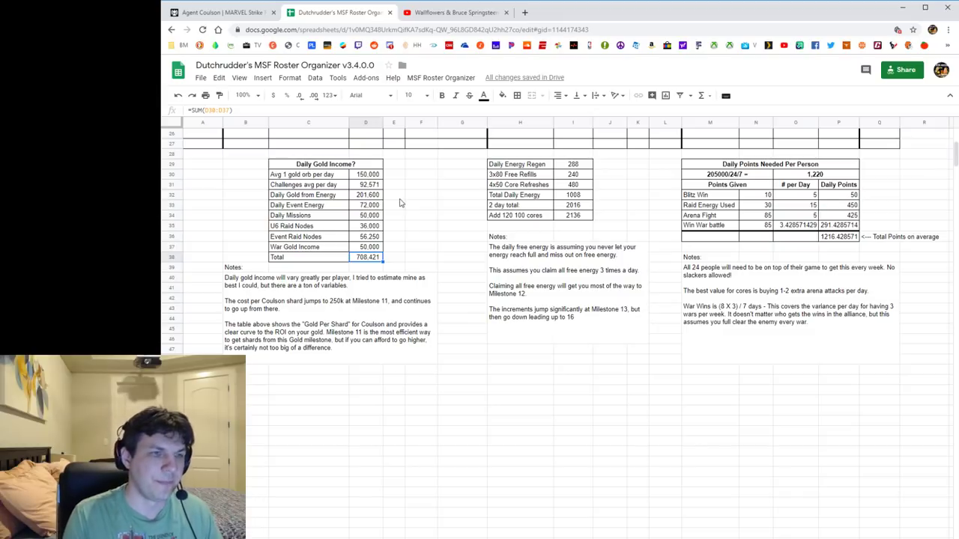
Review Milestone 8–11 gold requirements and Gold per Shard formulas, then the daily gold Total formula.
scroll(400, 202, up, 5)
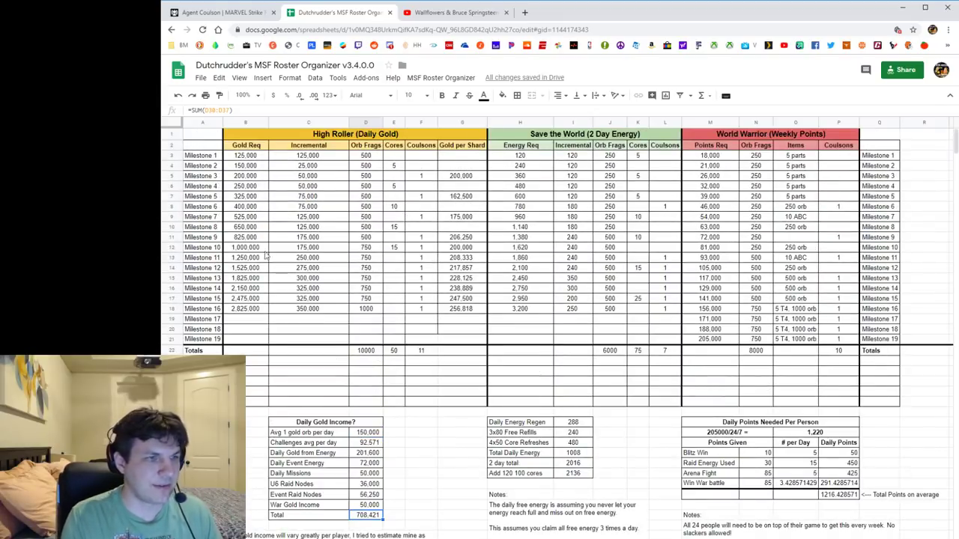
click(259, 229)
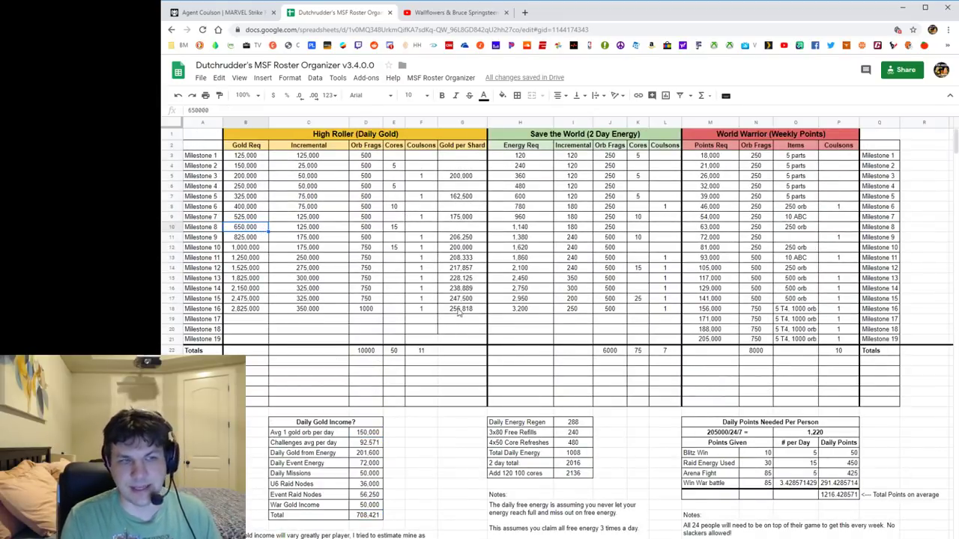
click(474, 230)
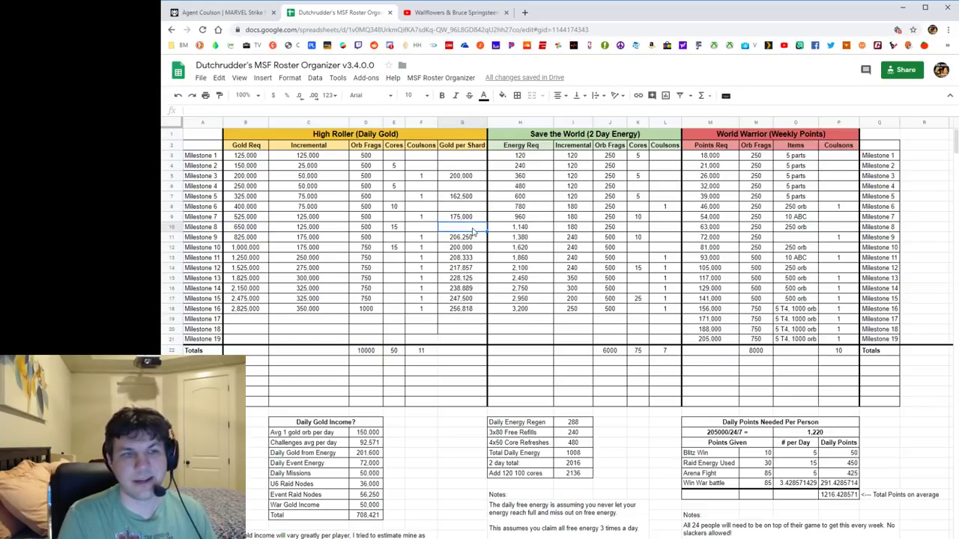
key(Down)
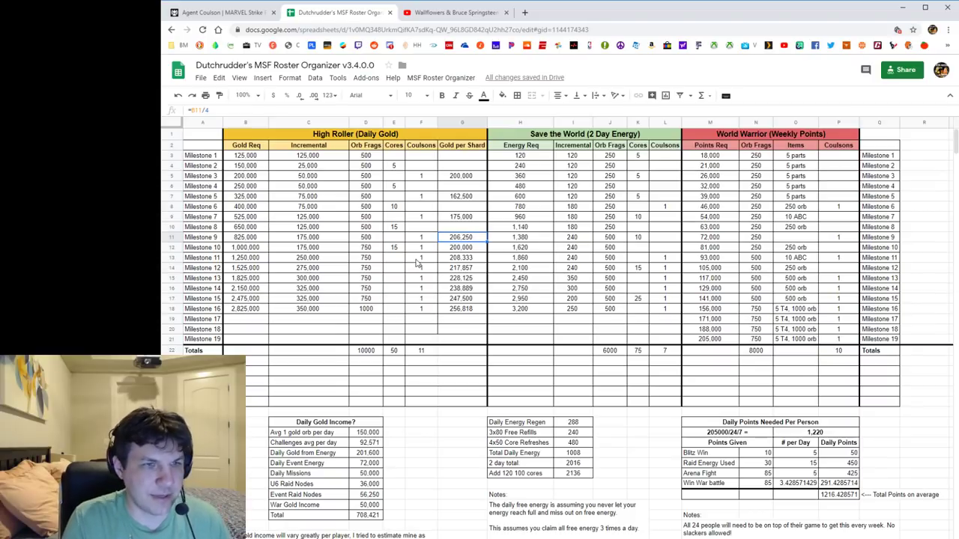
click(471, 248)
click(471, 258)
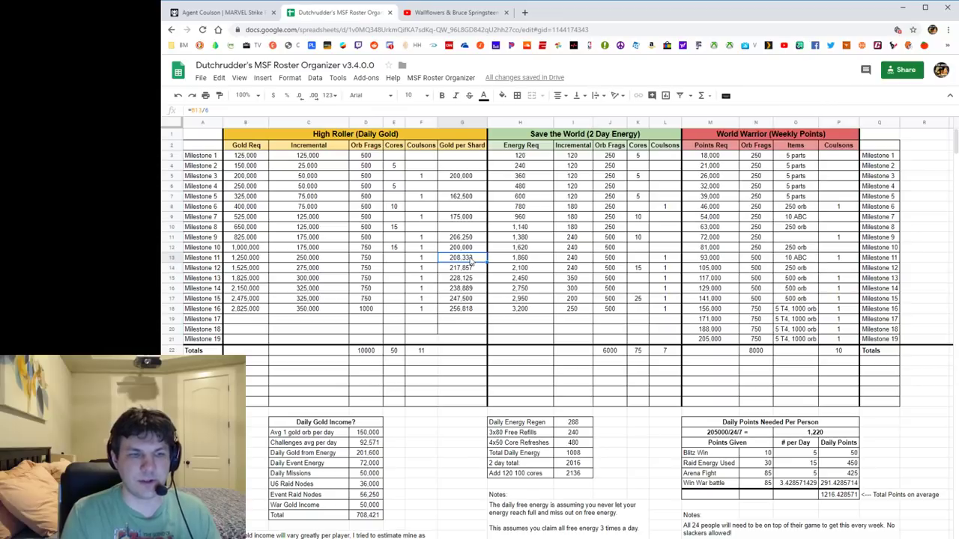
click(367, 517)
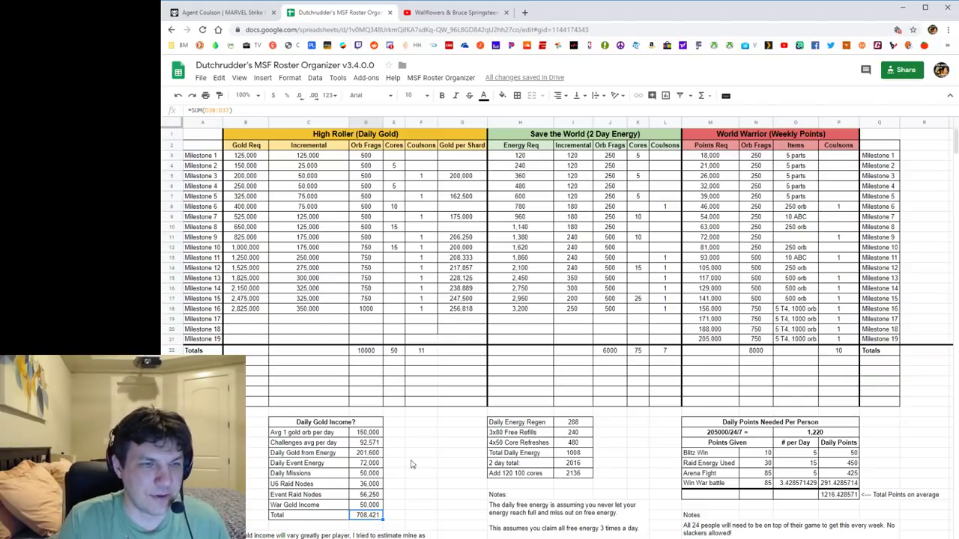
drag(470, 248, 470, 266)
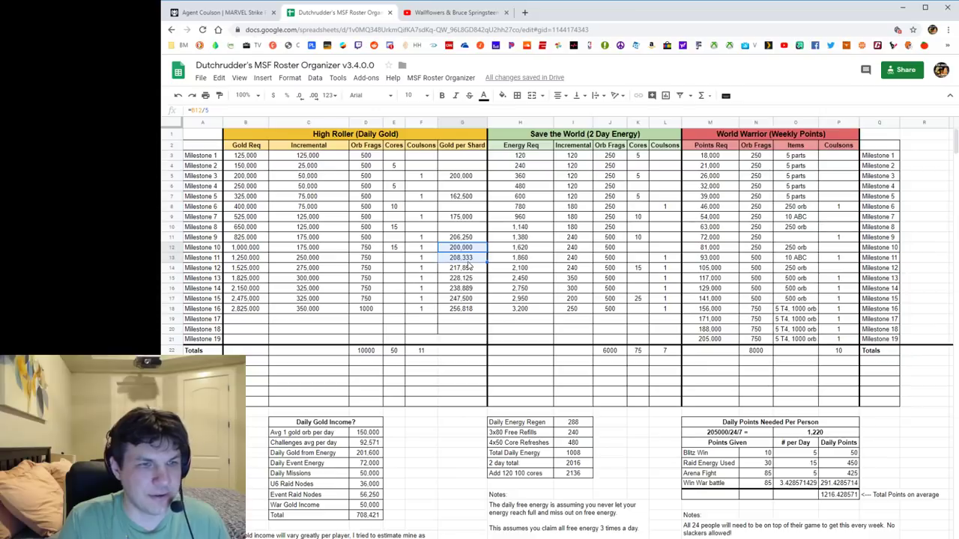
click(540, 249)
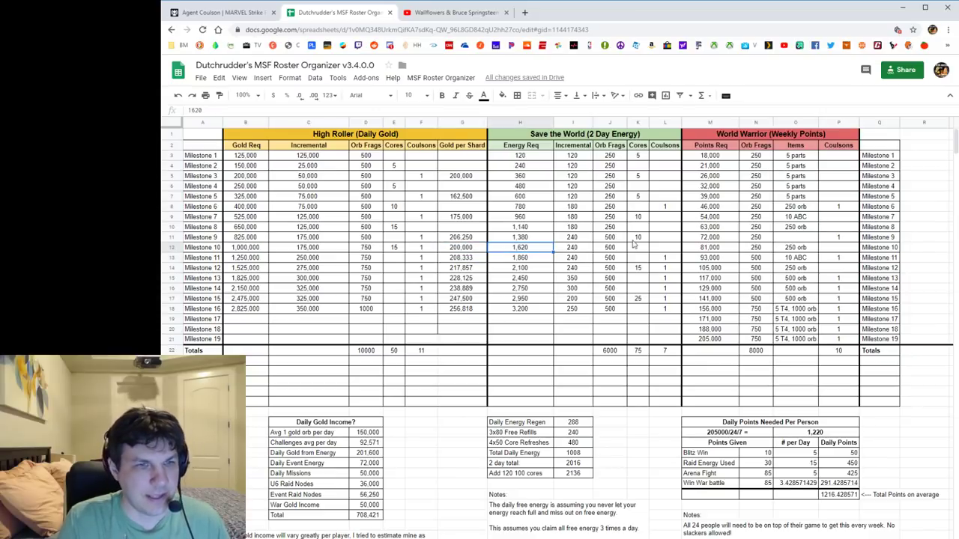
click(527, 260)
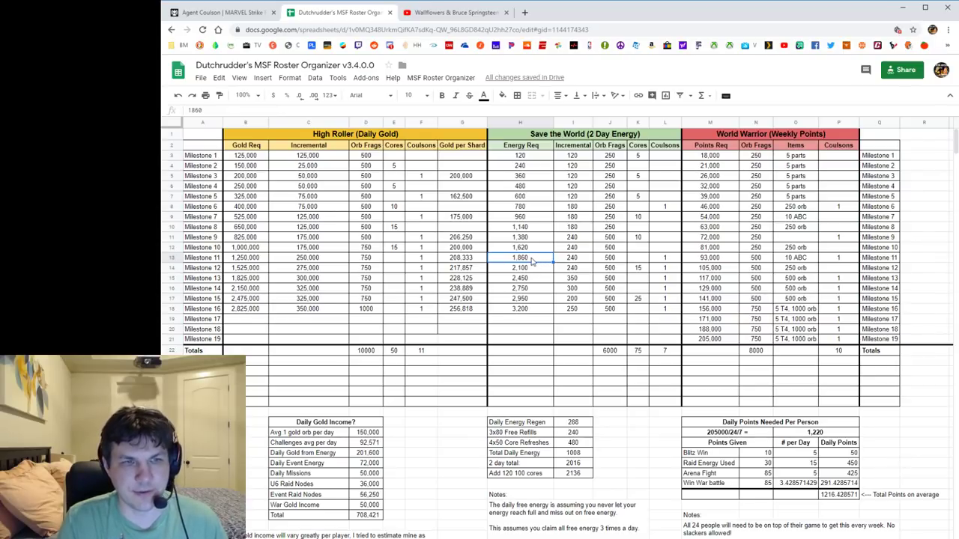
key(Down)
key(Up)
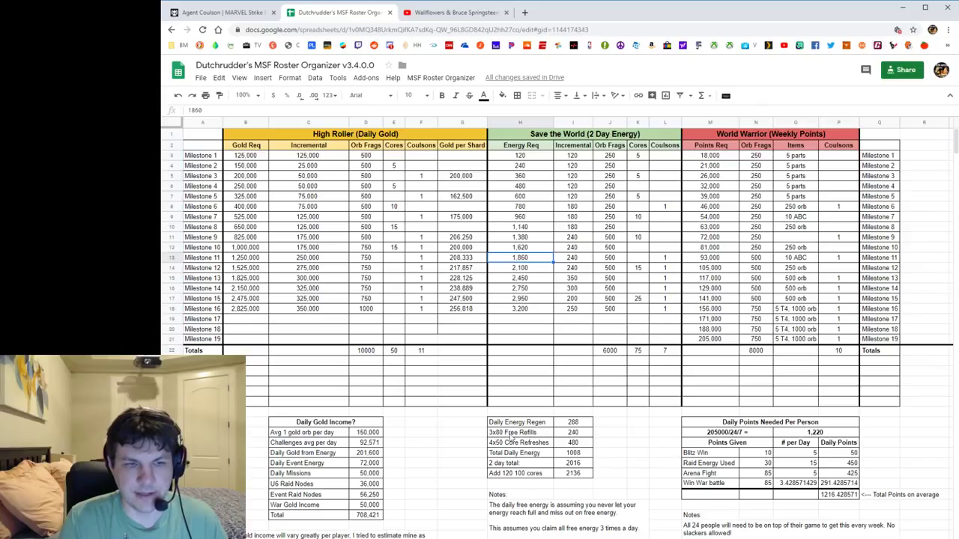
click(575, 435)
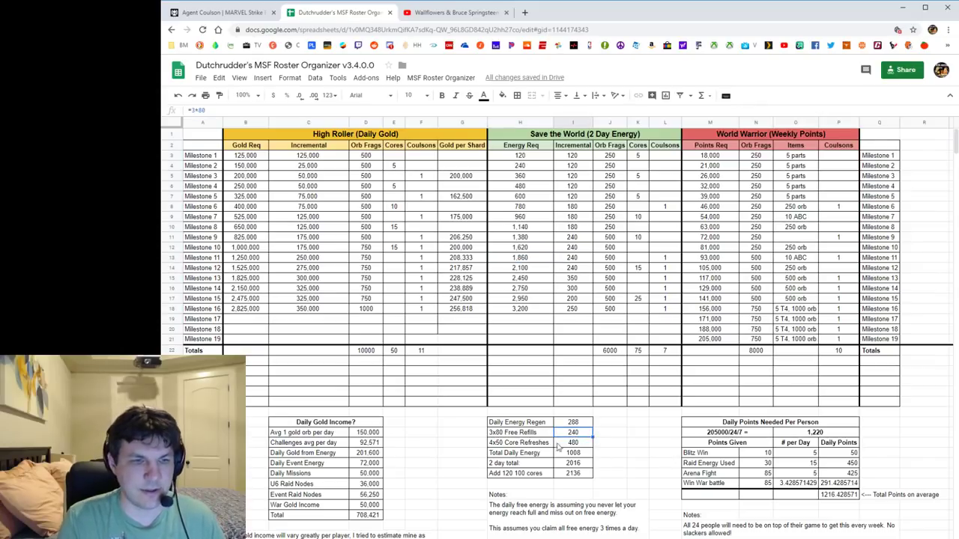
click(578, 448)
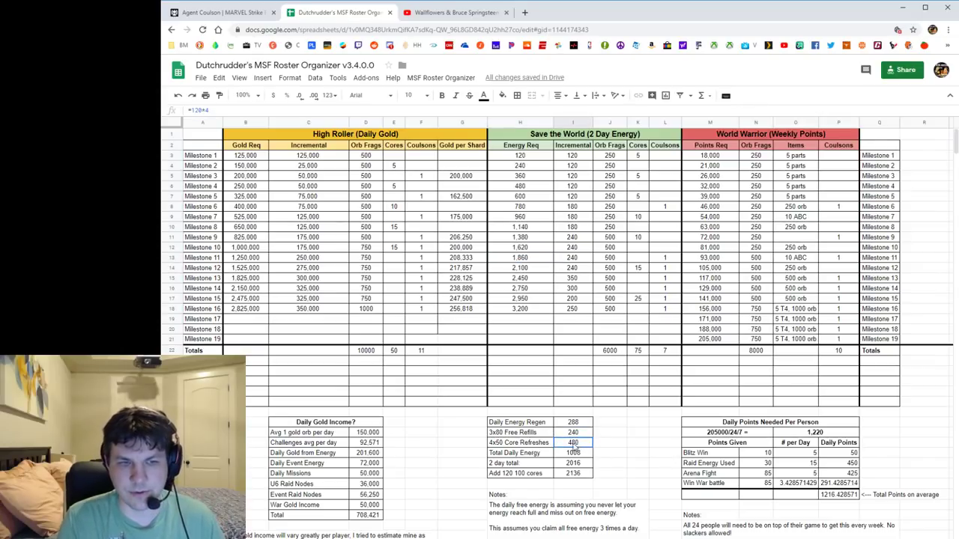
click(528, 447)
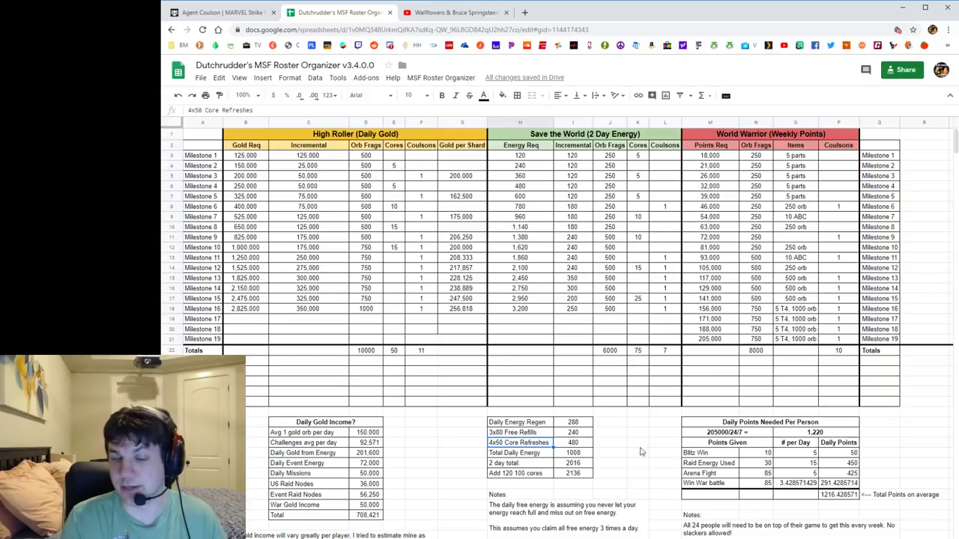
click(578, 445)
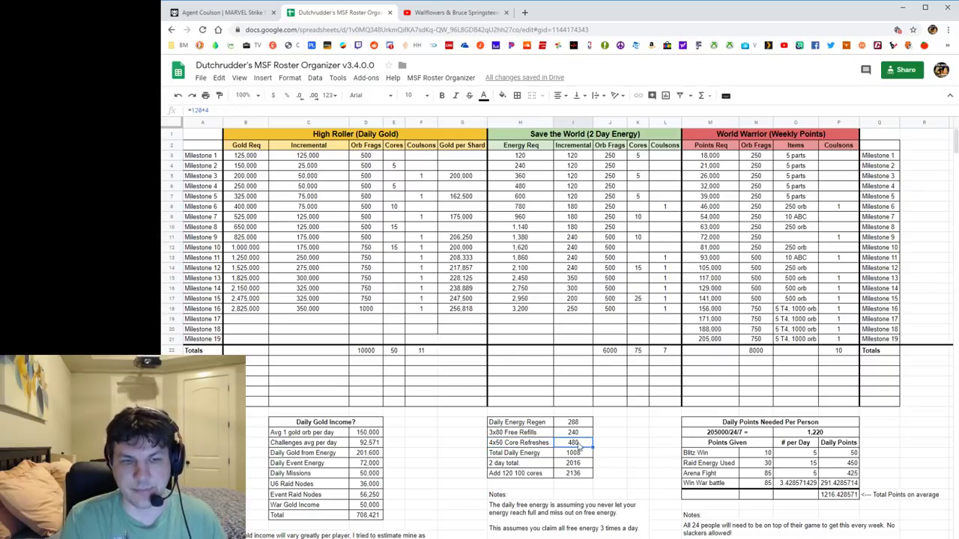
click(582, 425)
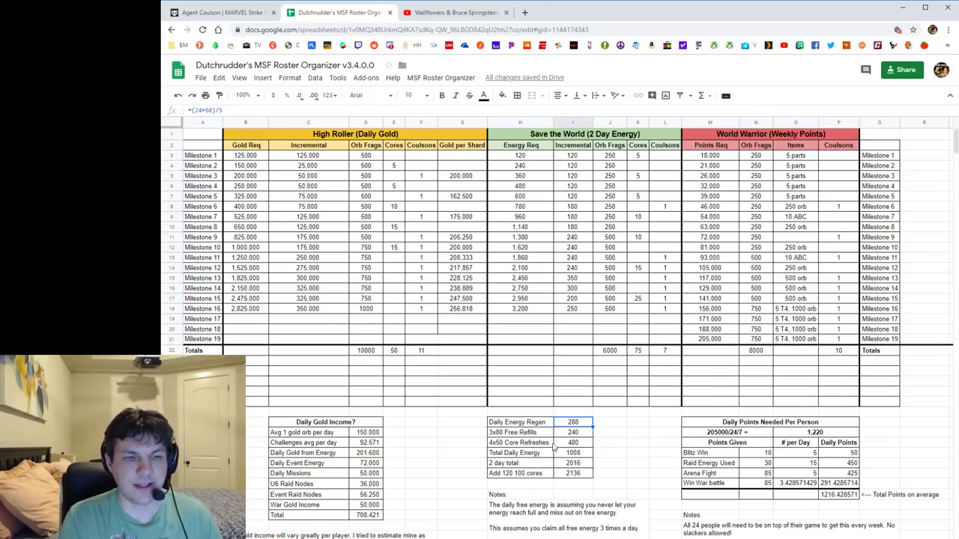
click(575, 454)
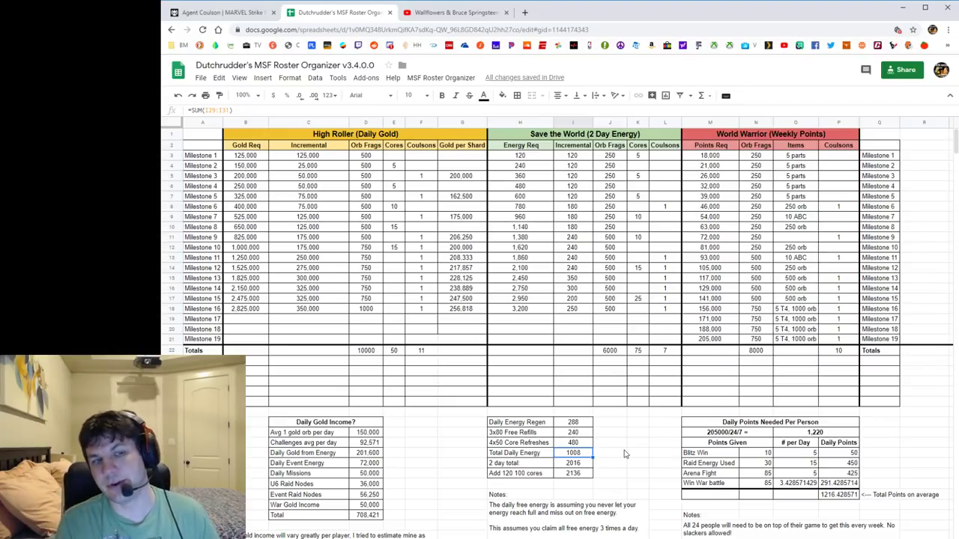
click(584, 443)
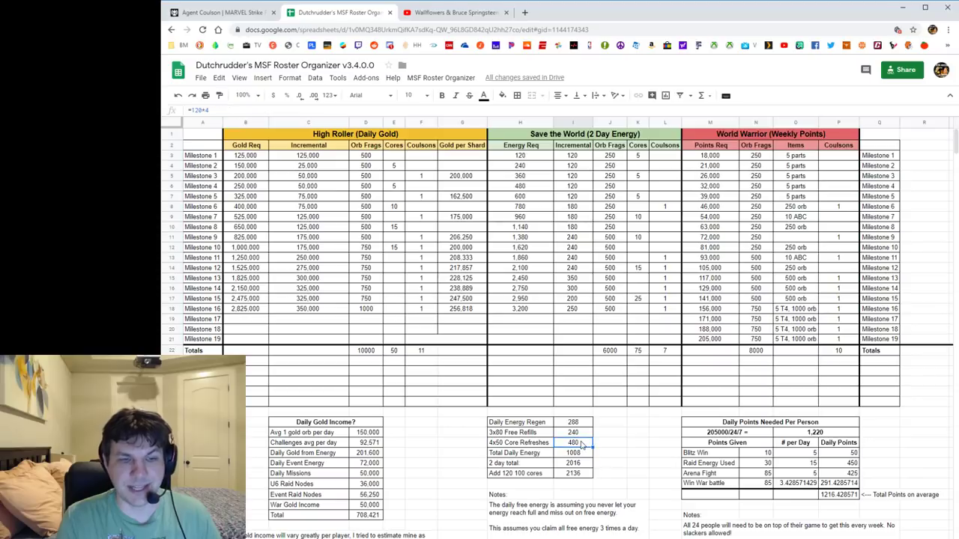
click(629, 442)
click(610, 429)
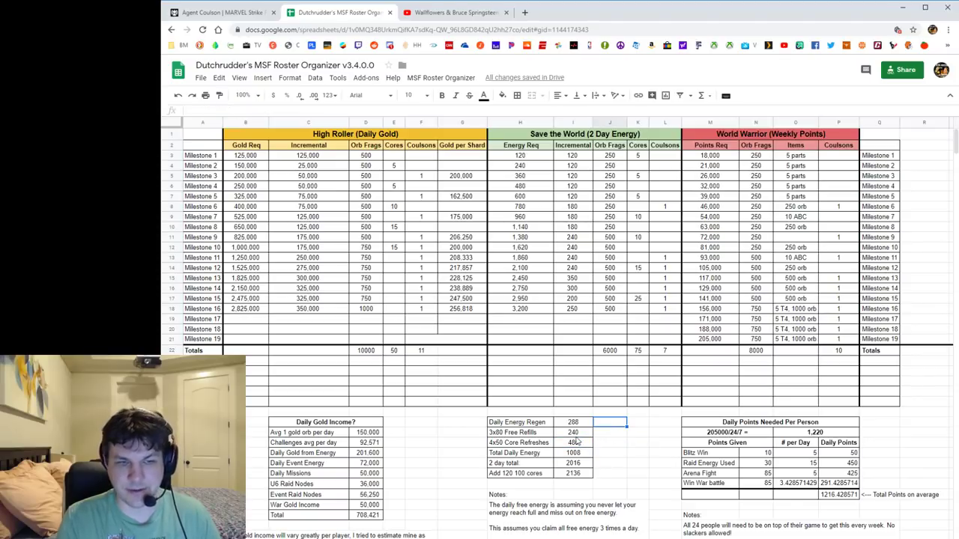
click(575, 433)
click(578, 443)
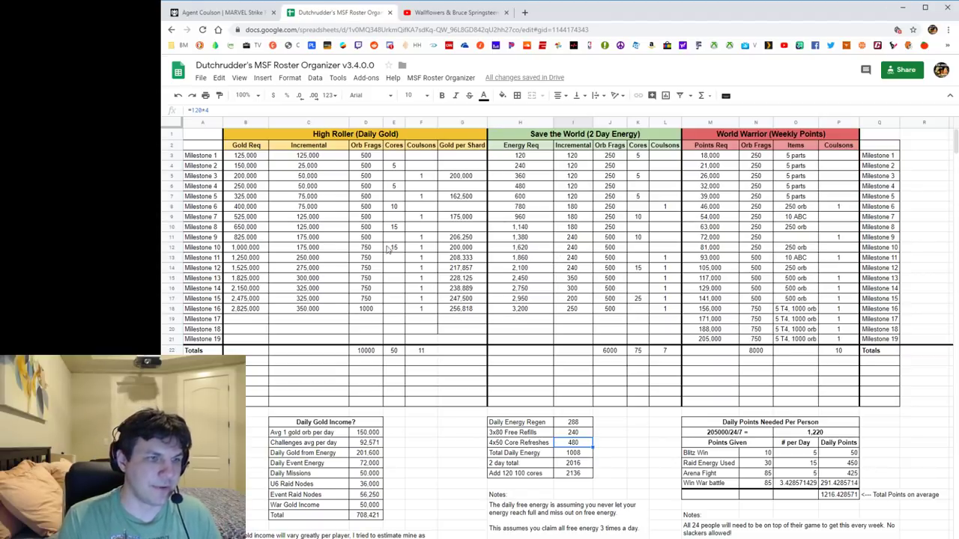
click(543, 260)
click(544, 268)
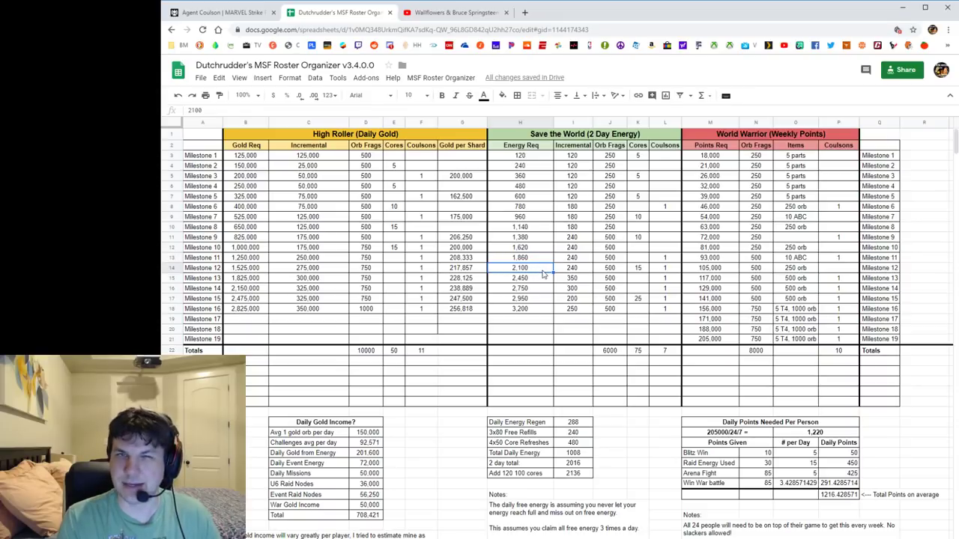
click(666, 270)
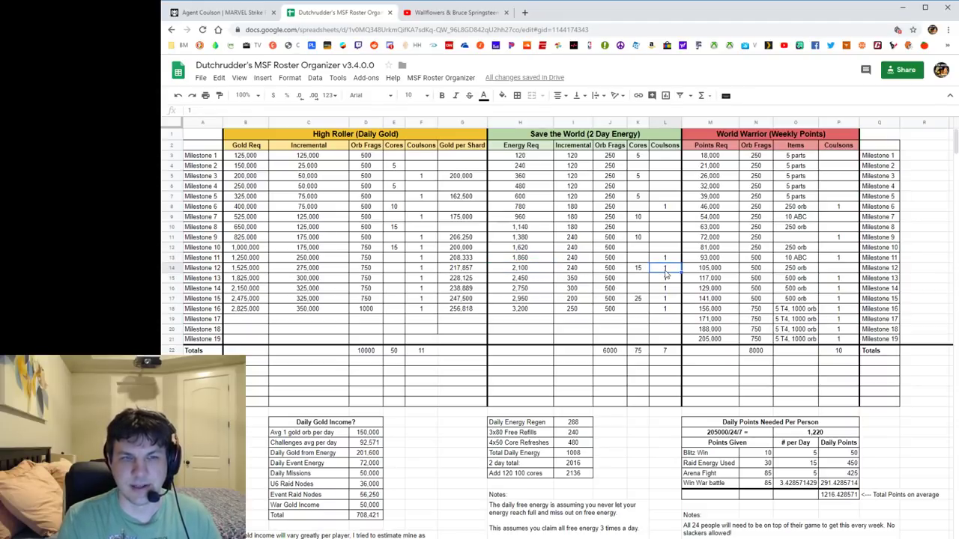
click(665, 258)
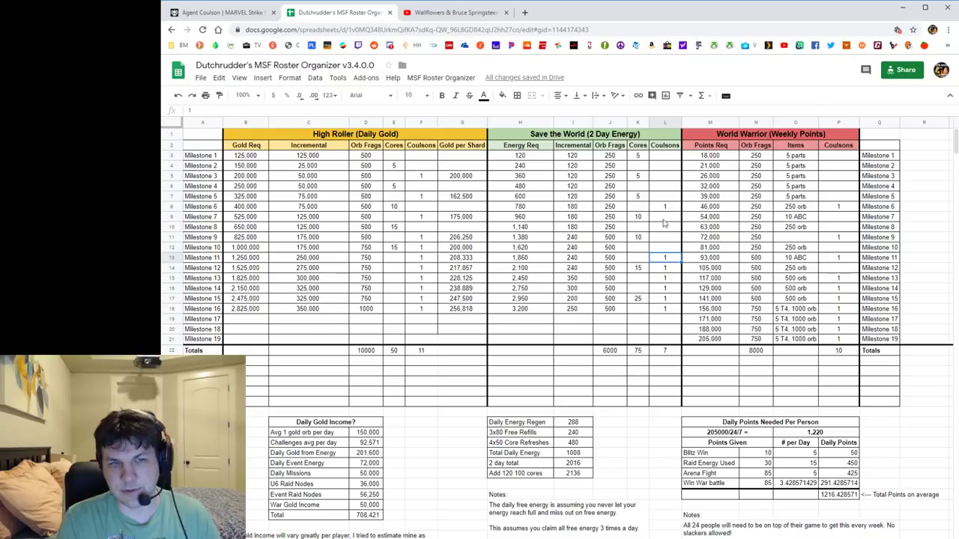
click(664, 269)
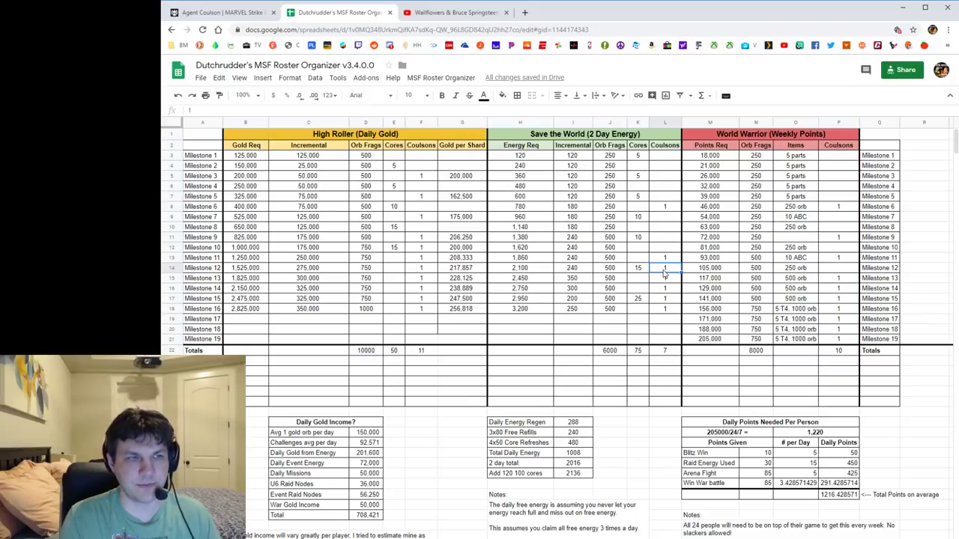
click(533, 270)
click(534, 279)
click(540, 272)
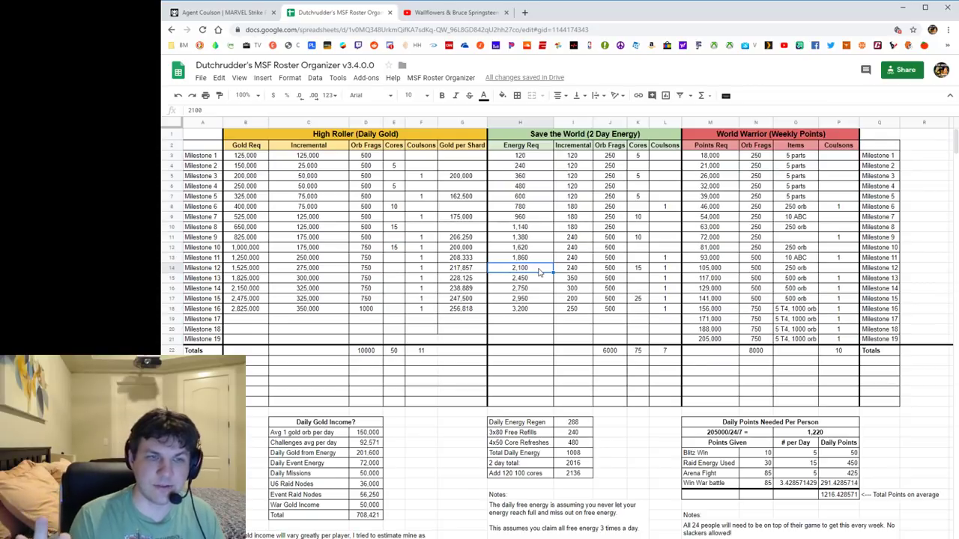
click(570, 271)
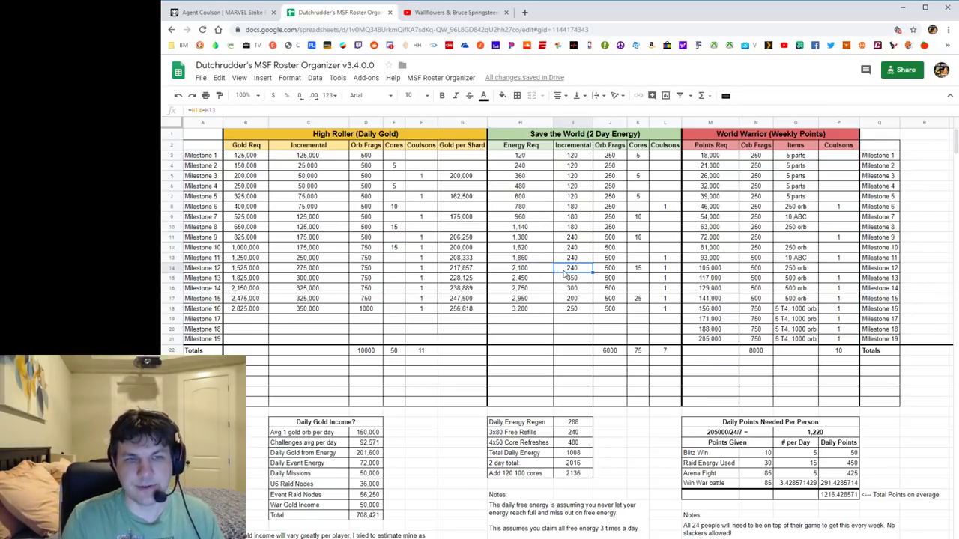
click(575, 282)
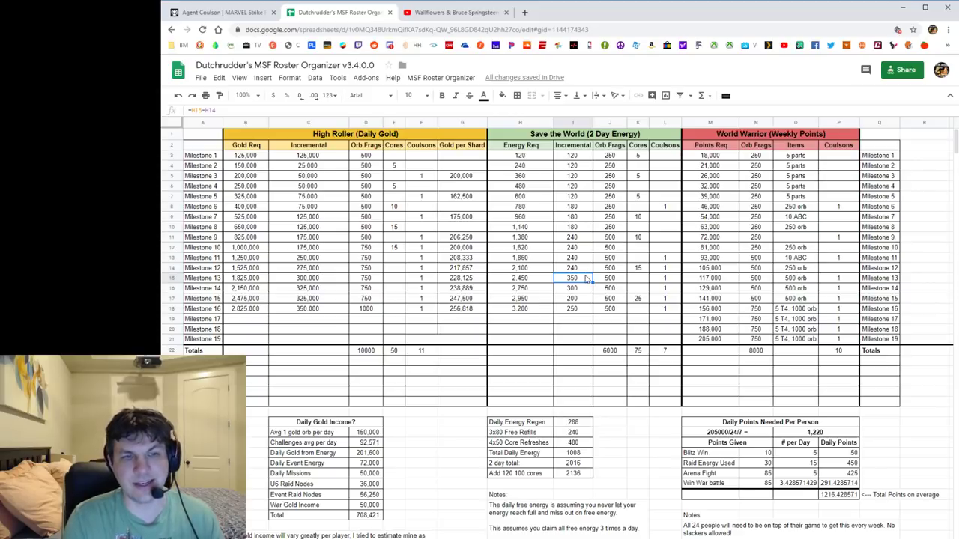
click(580, 293)
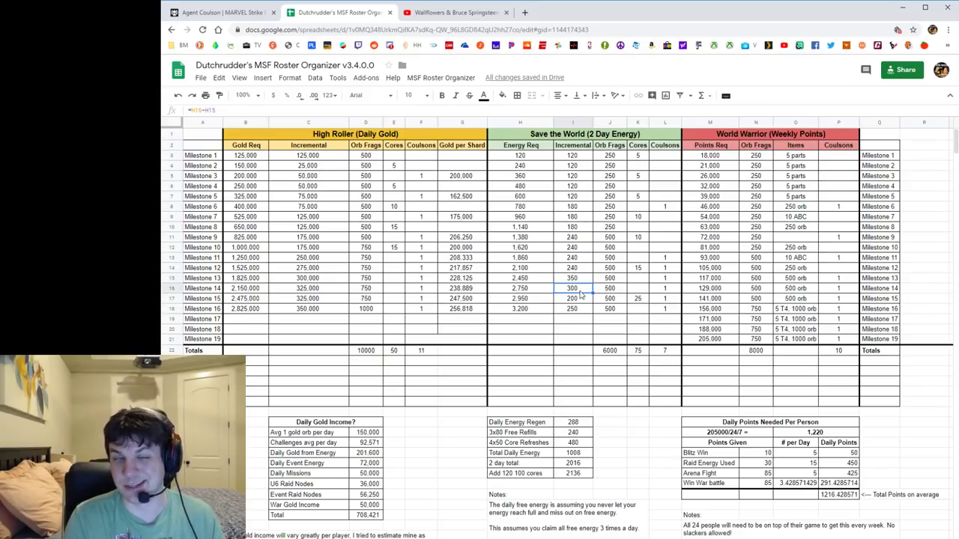
click(581, 298)
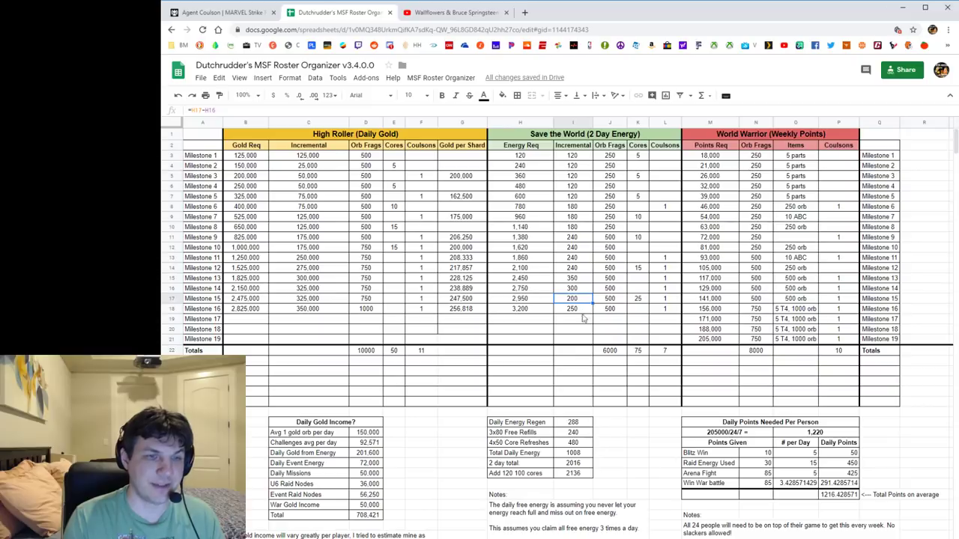
click(582, 310)
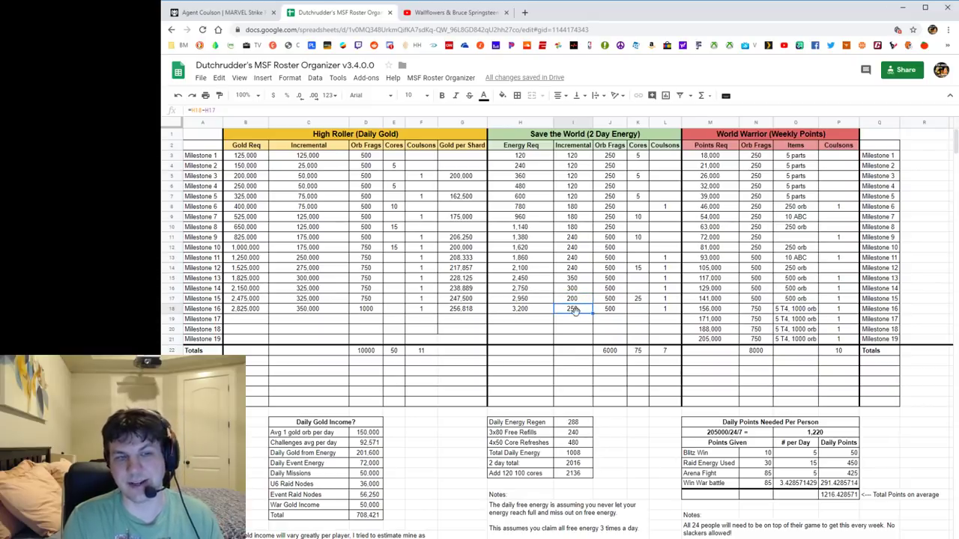
drag(665, 259, 668, 309)
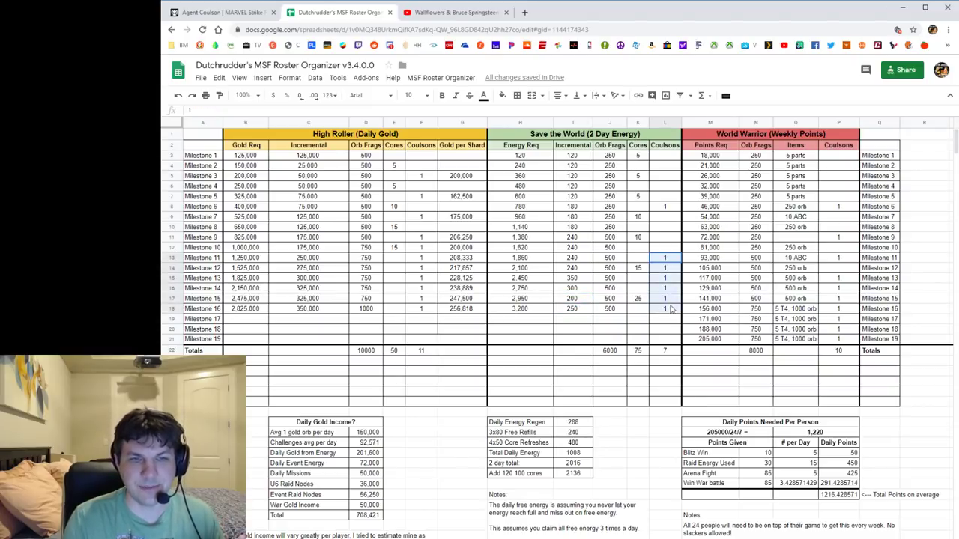
click(671, 301)
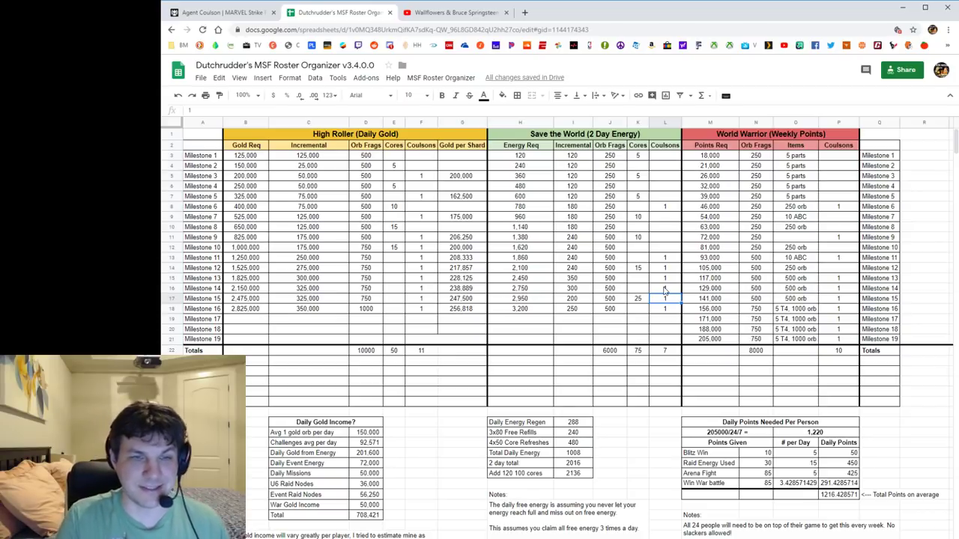
click(526, 269)
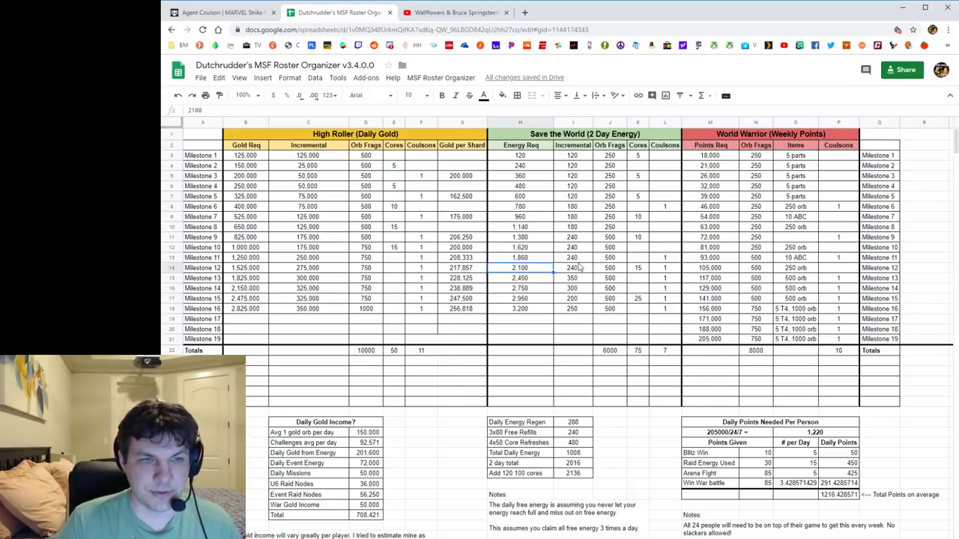
drag(573, 257, 584, 282)
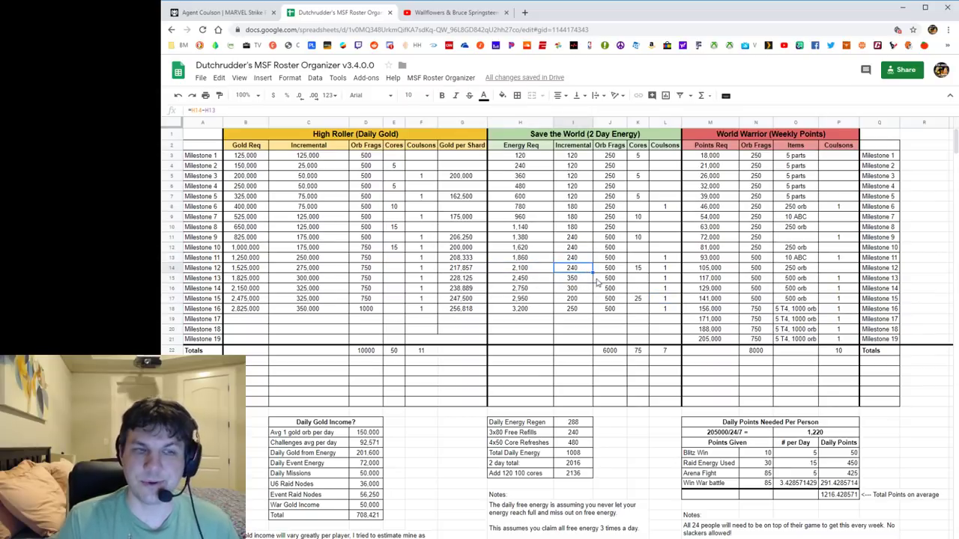
click(537, 272)
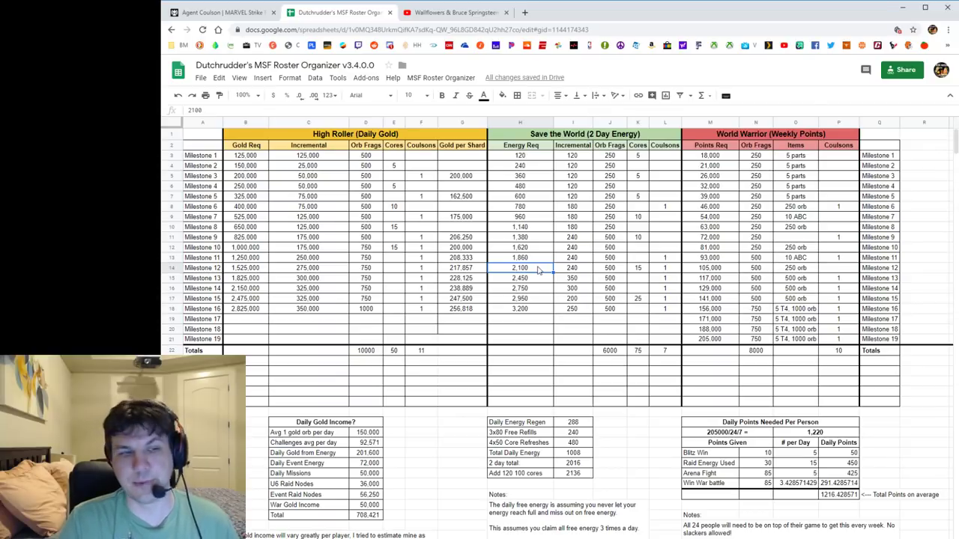
click(670, 270)
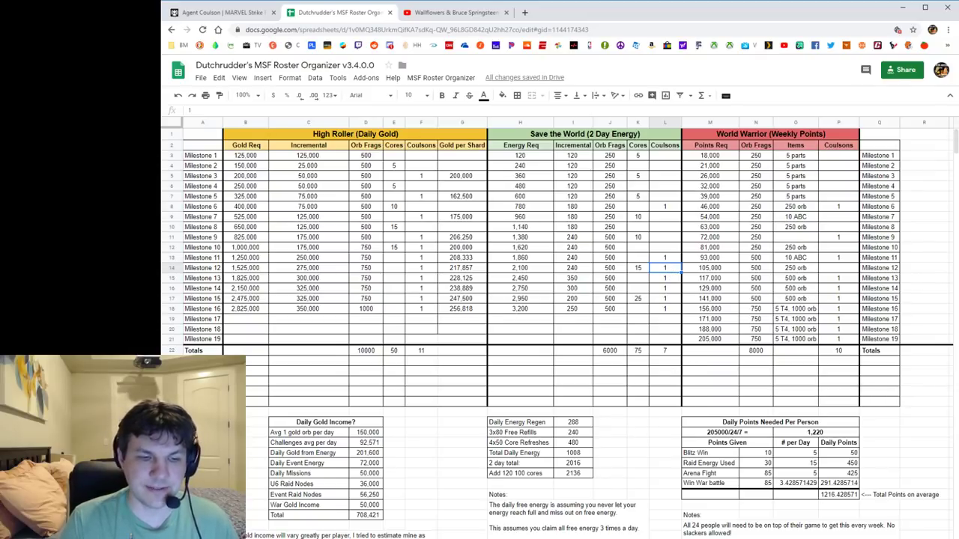
scroll(561, 329, right, 1)
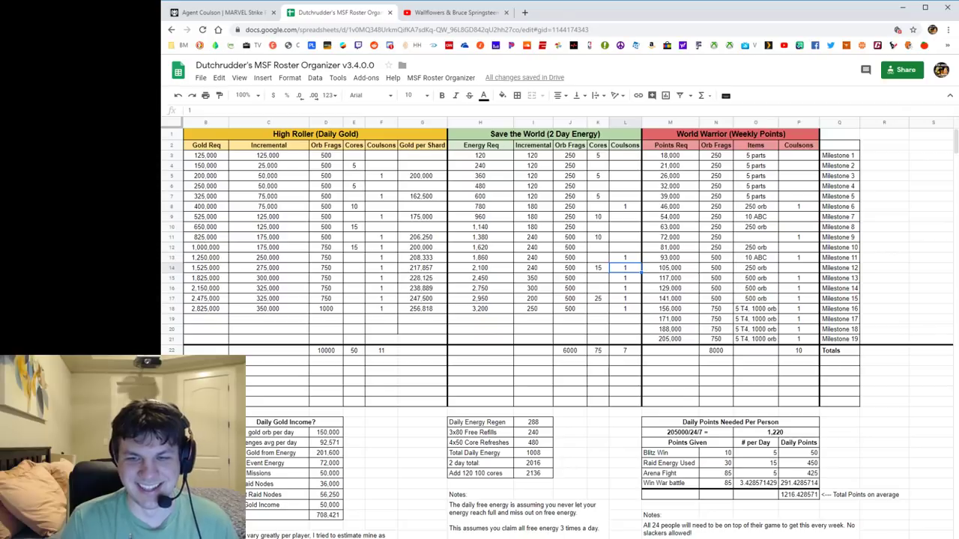
scroll(561, 330, left, 1)
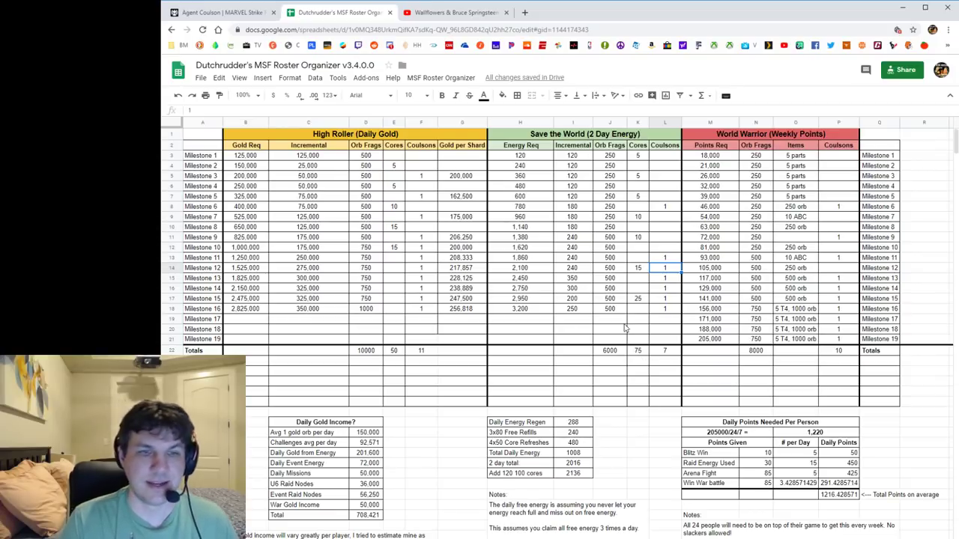
click(653, 434)
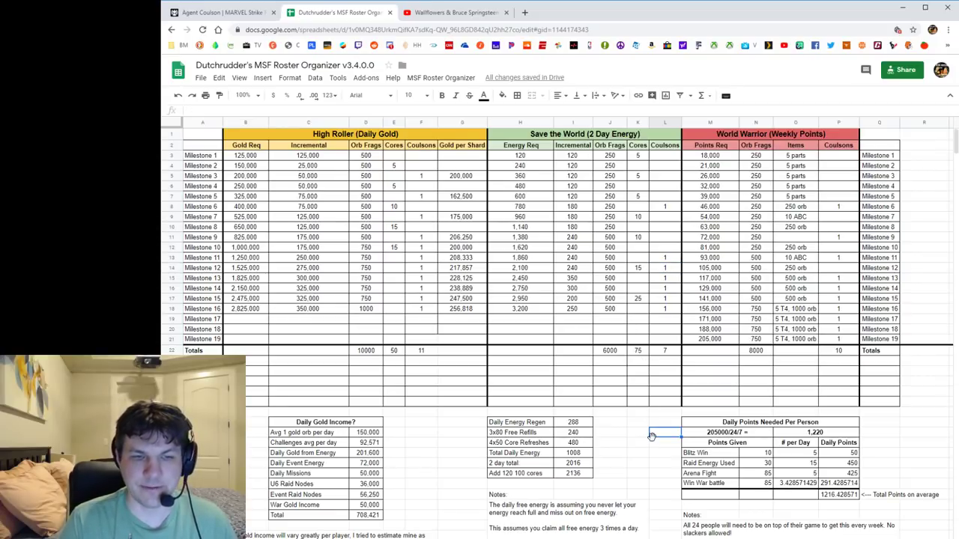
click(638, 437)
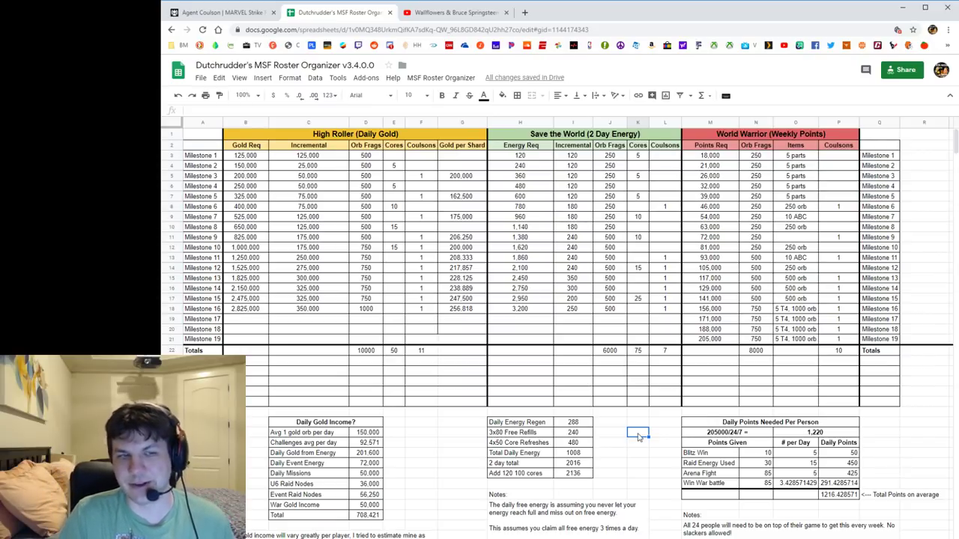
click(636, 289)
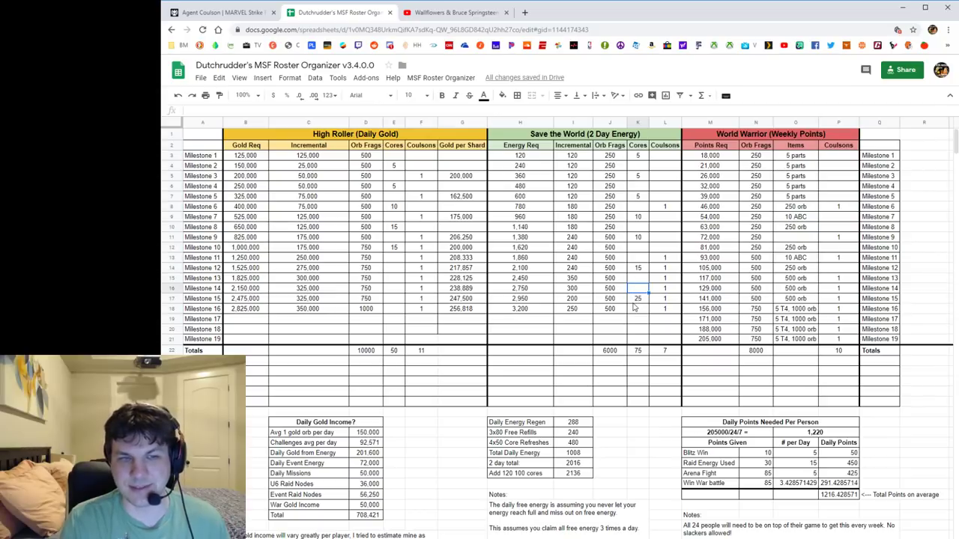
click(635, 299)
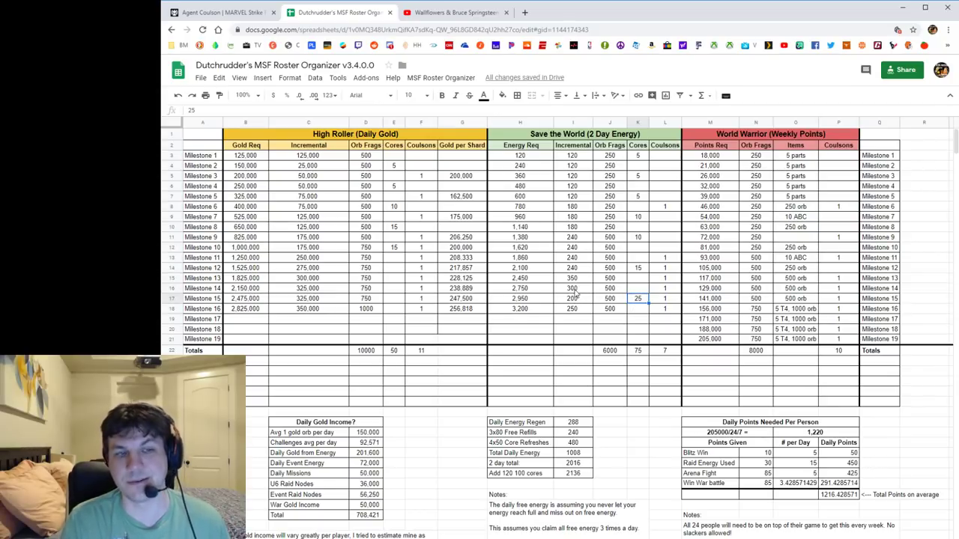
click(641, 268)
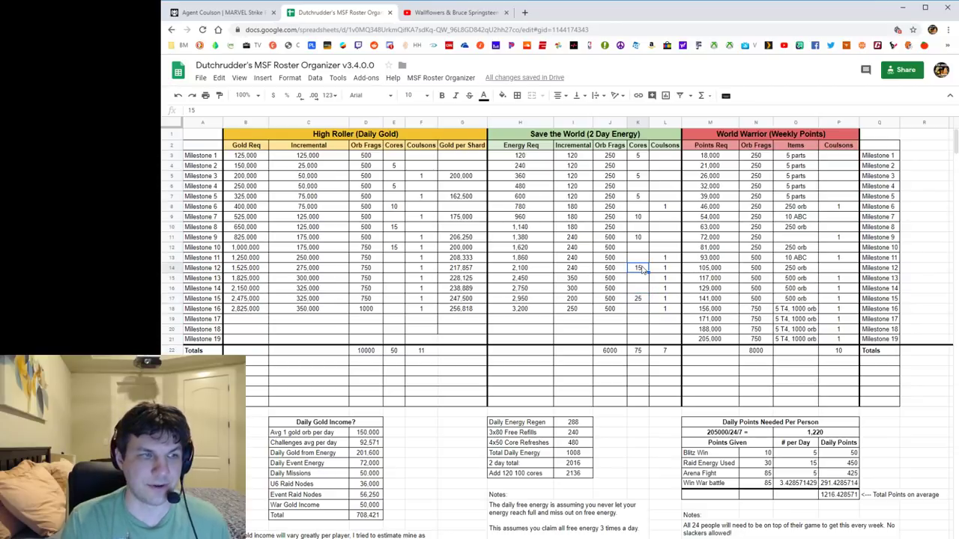
click(725, 310)
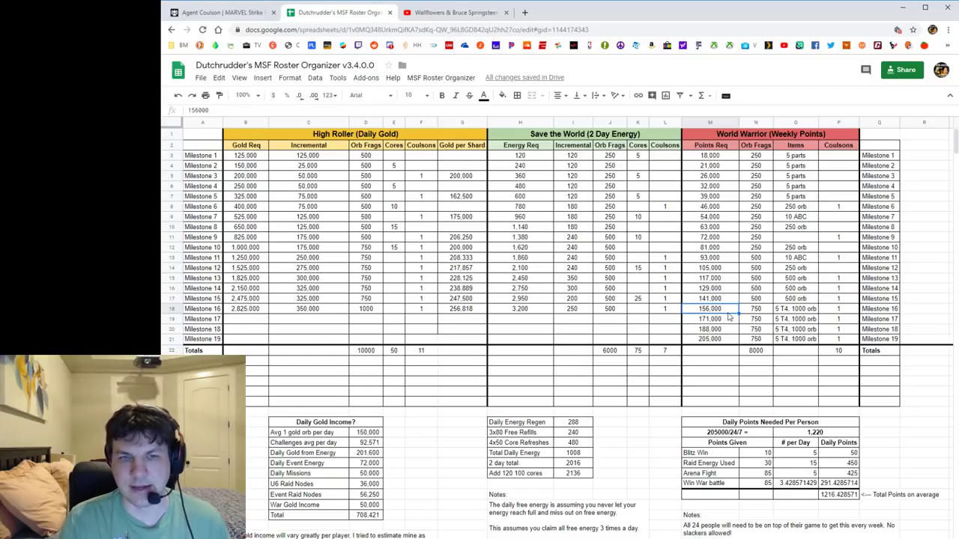
click(731, 343)
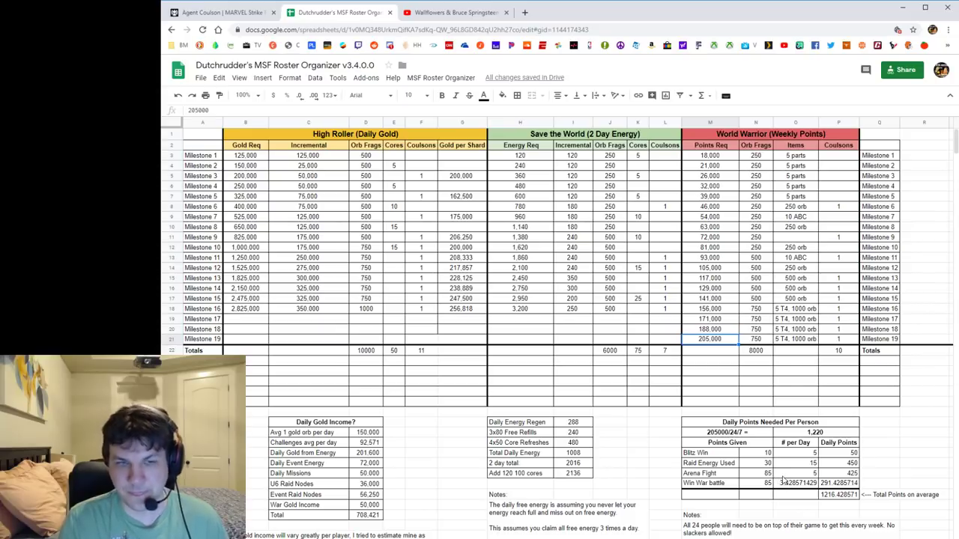
click(898, 450)
click(912, 434)
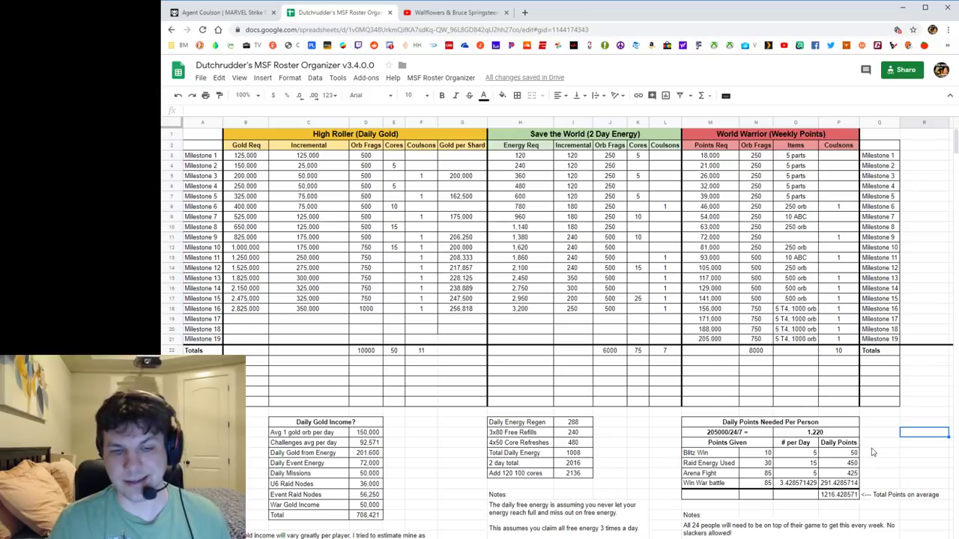
click(731, 474)
click(747, 475)
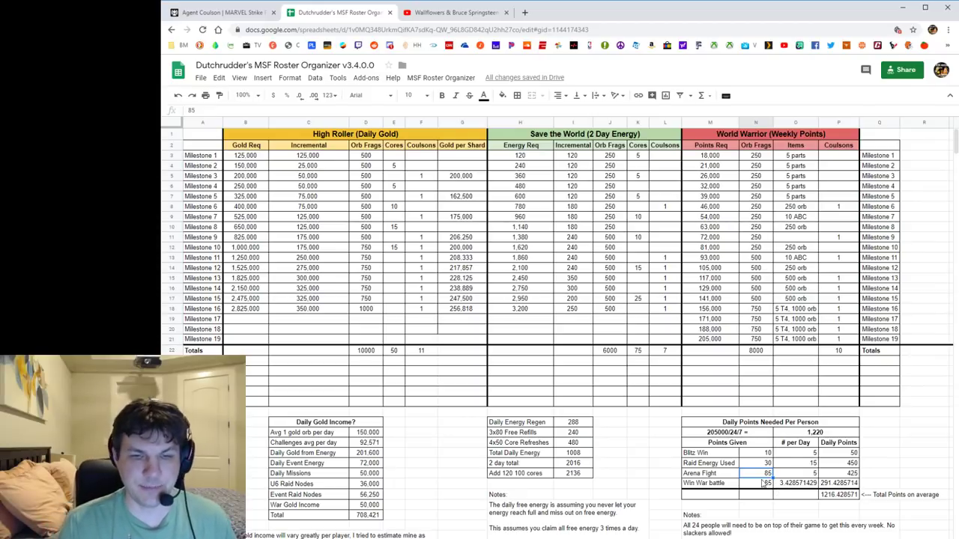
click(759, 454)
click(812, 455)
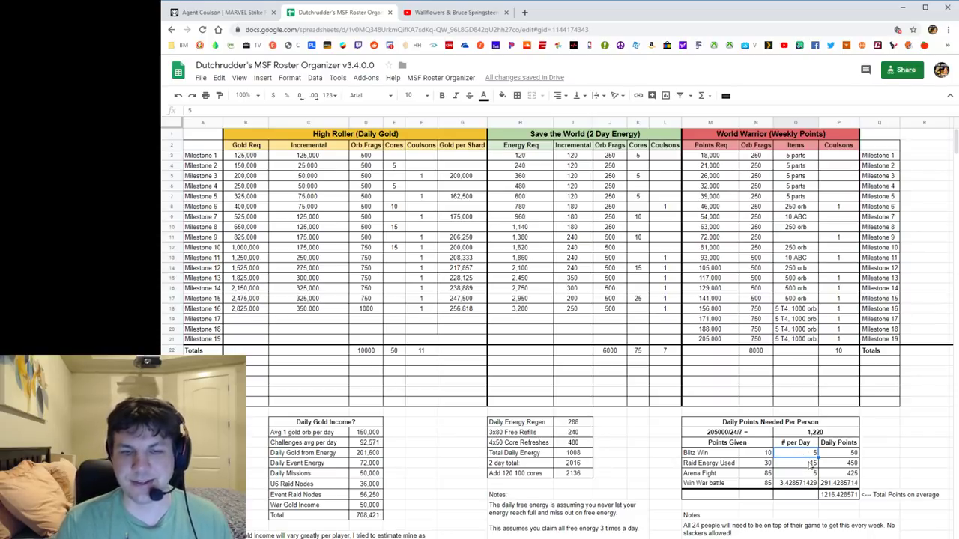
click(839, 457)
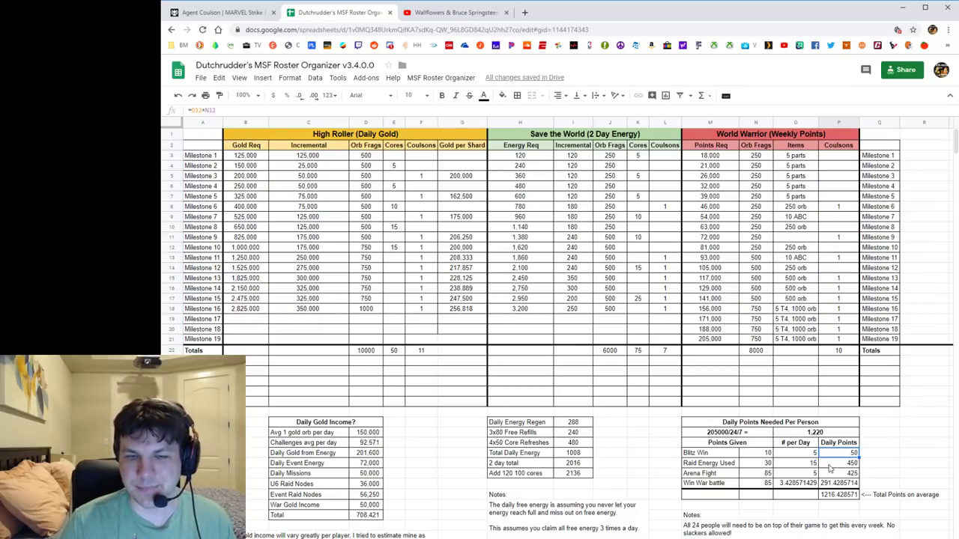
click(802, 455)
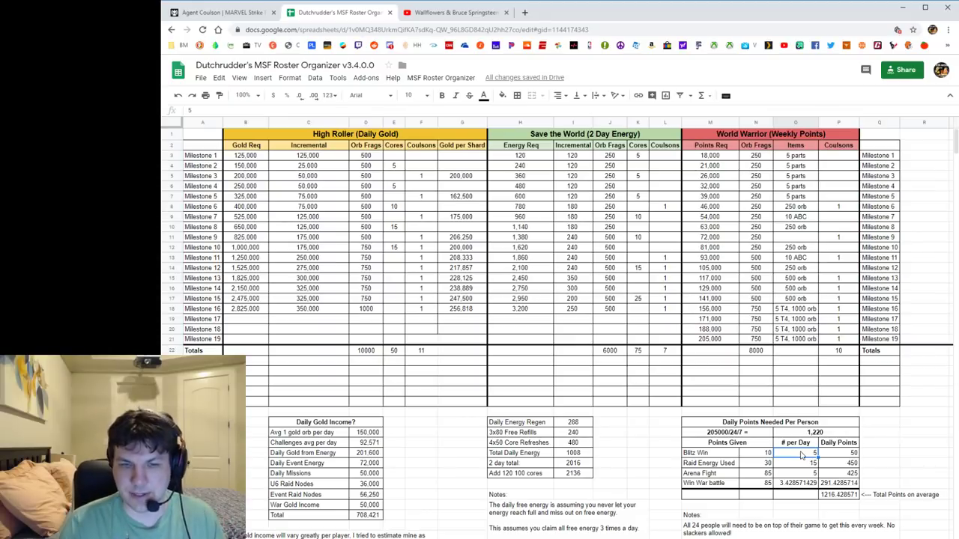
click(764, 435)
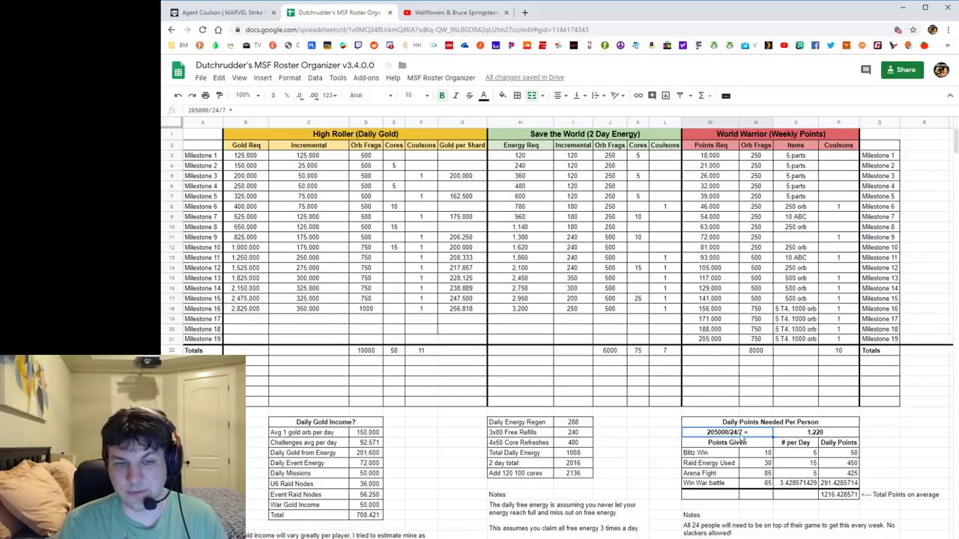
click(816, 436)
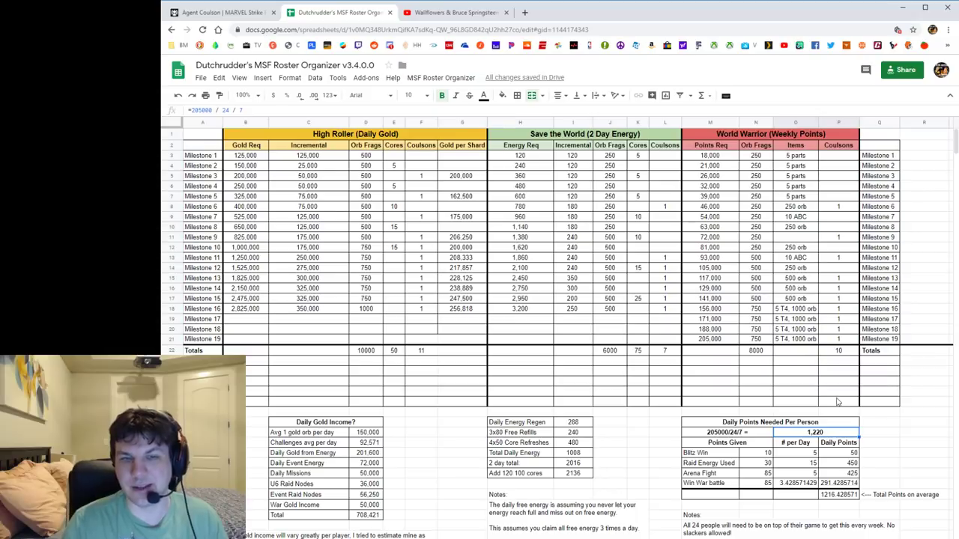
drag(848, 207, 848, 341)
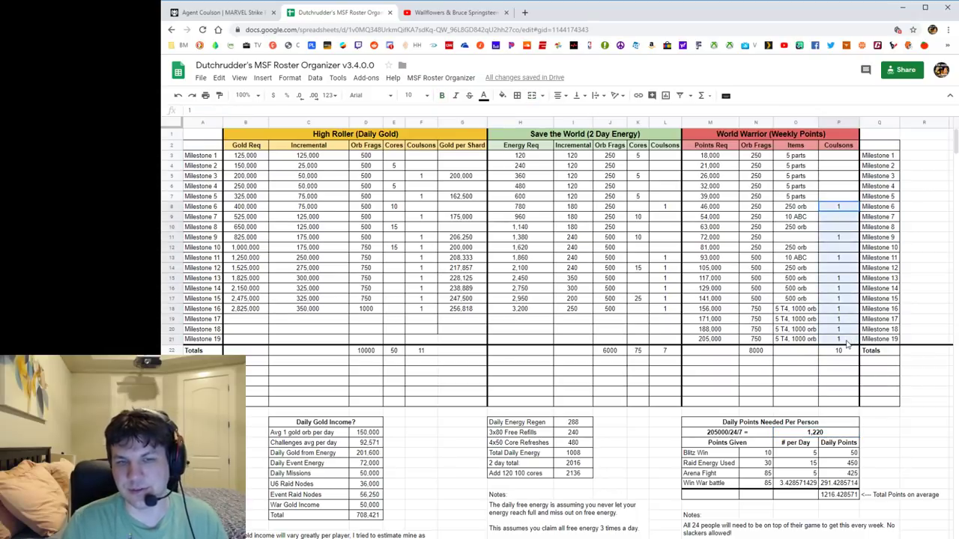
click(843, 340)
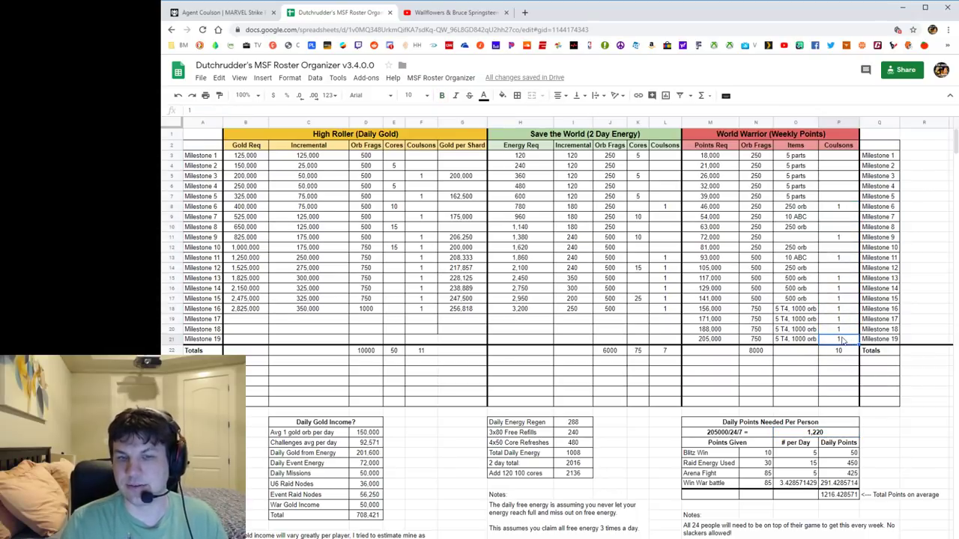
click(847, 322)
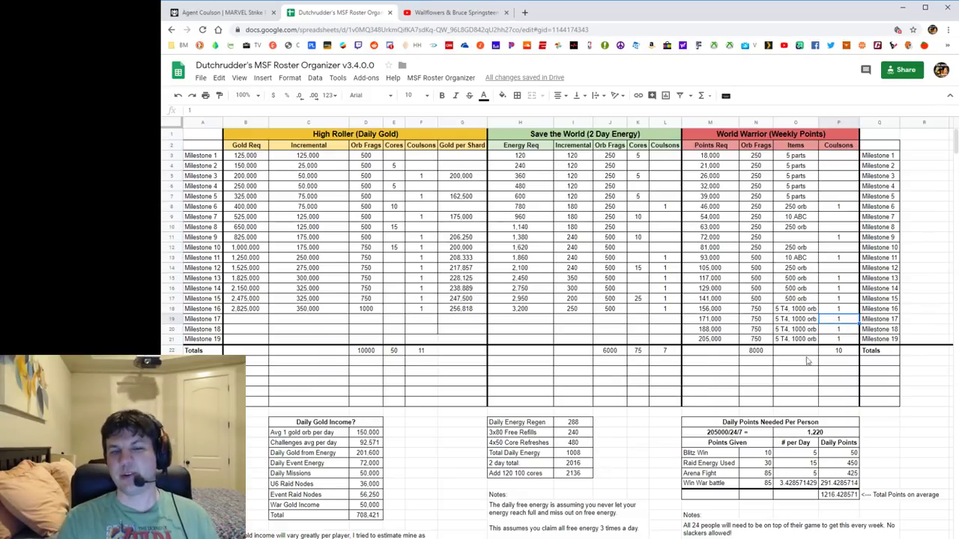
click(836, 331)
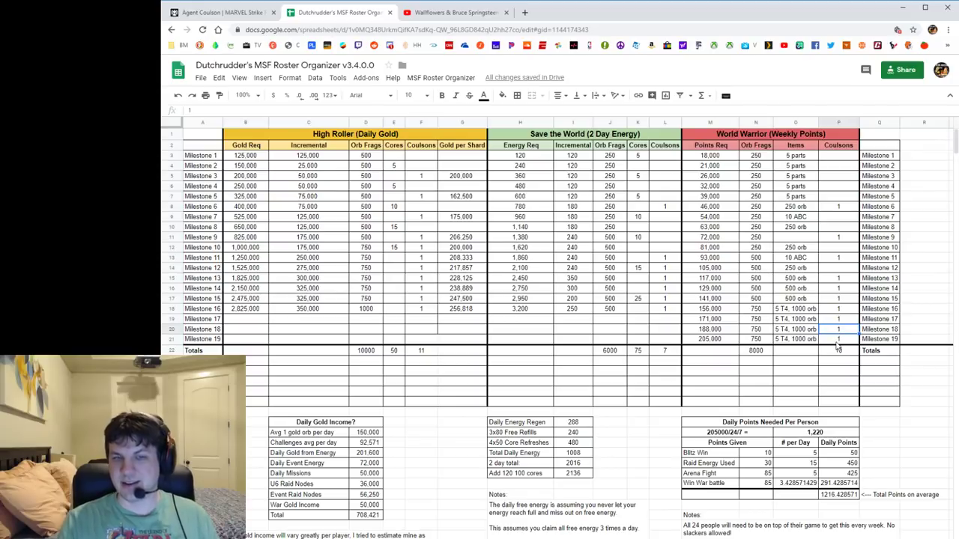
click(836, 343)
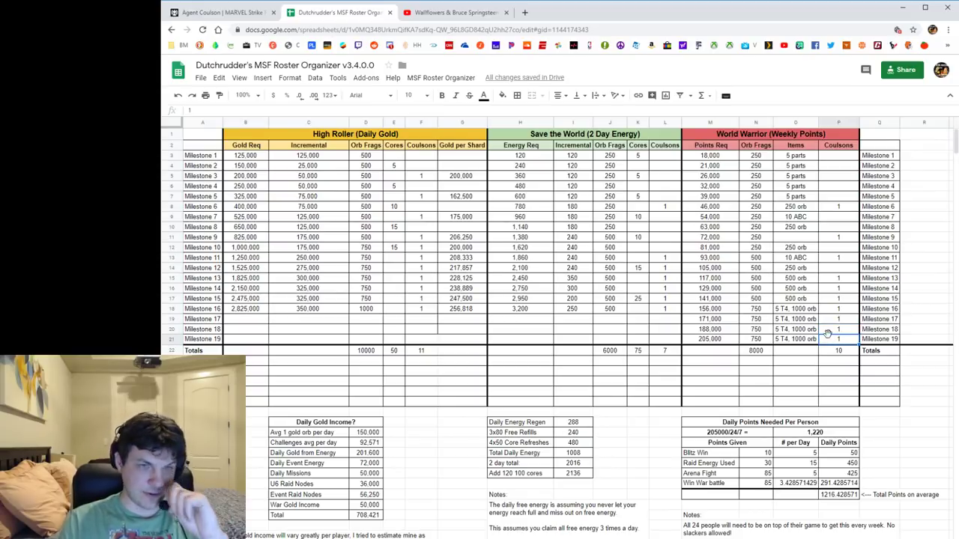
click(764, 483)
click(806, 474)
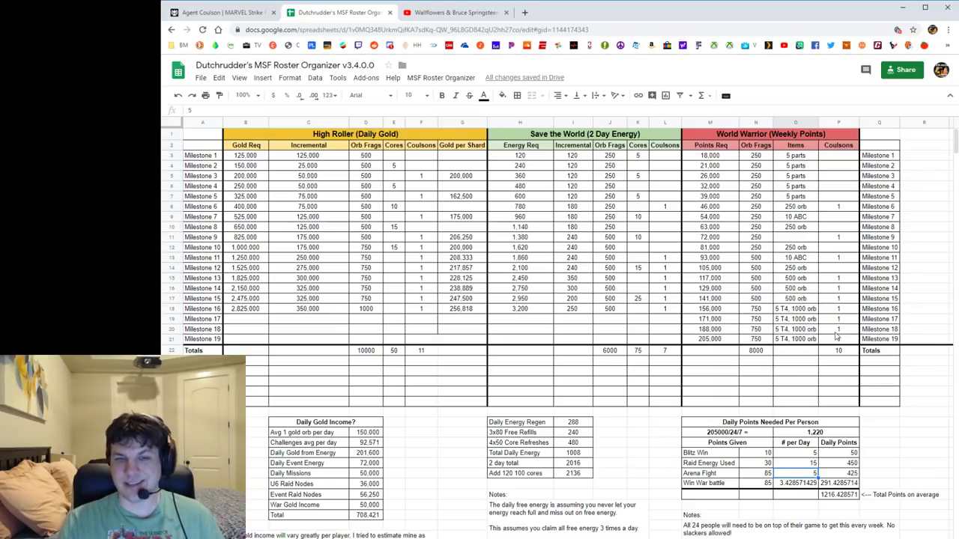
click(836, 330)
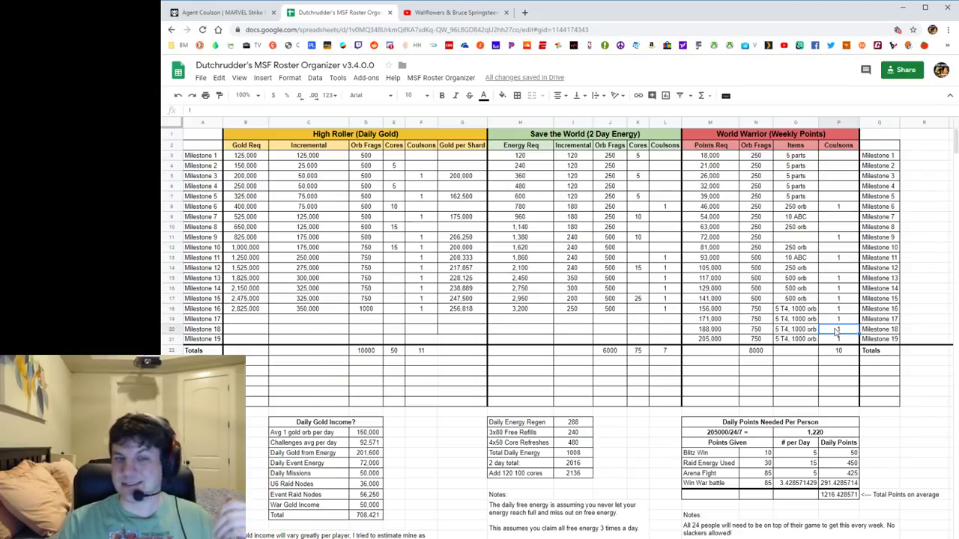
click(706, 341)
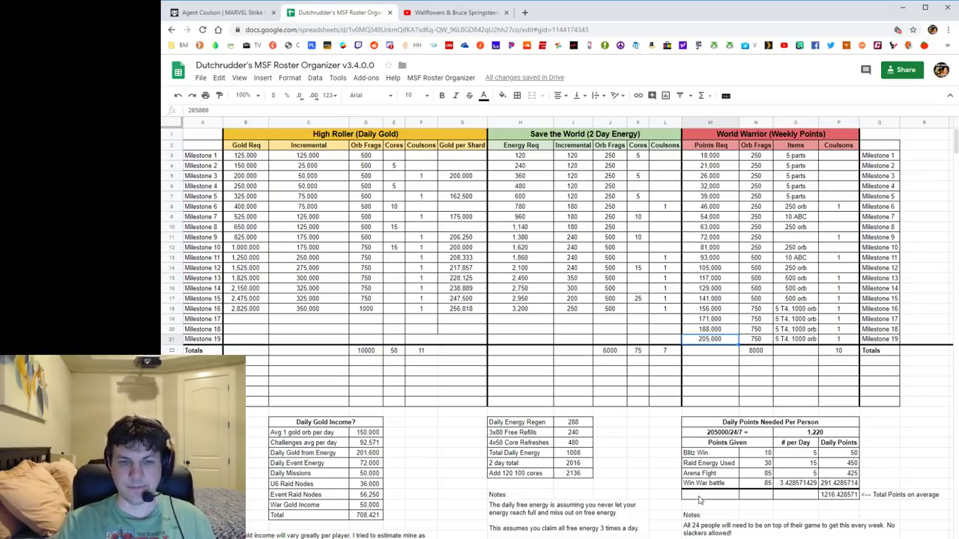
click(722, 484)
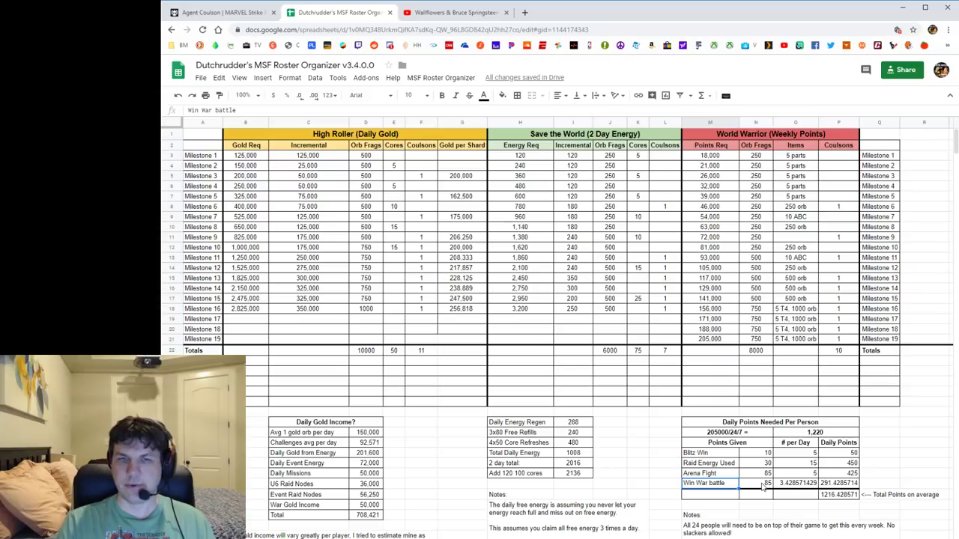
click(785, 489)
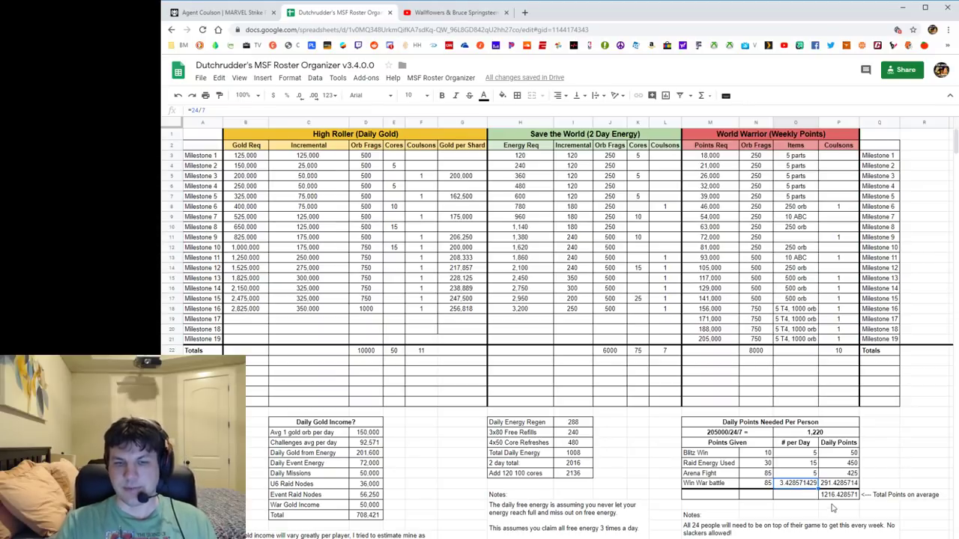
Round the Win War battle figures to 291 daily points and 3.43 per day.
click(839, 483)
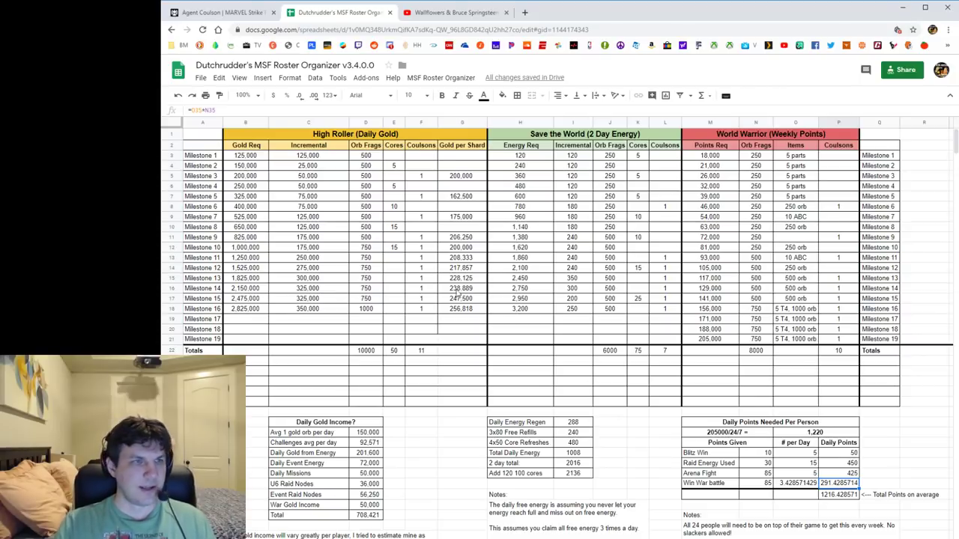
click(289, 78)
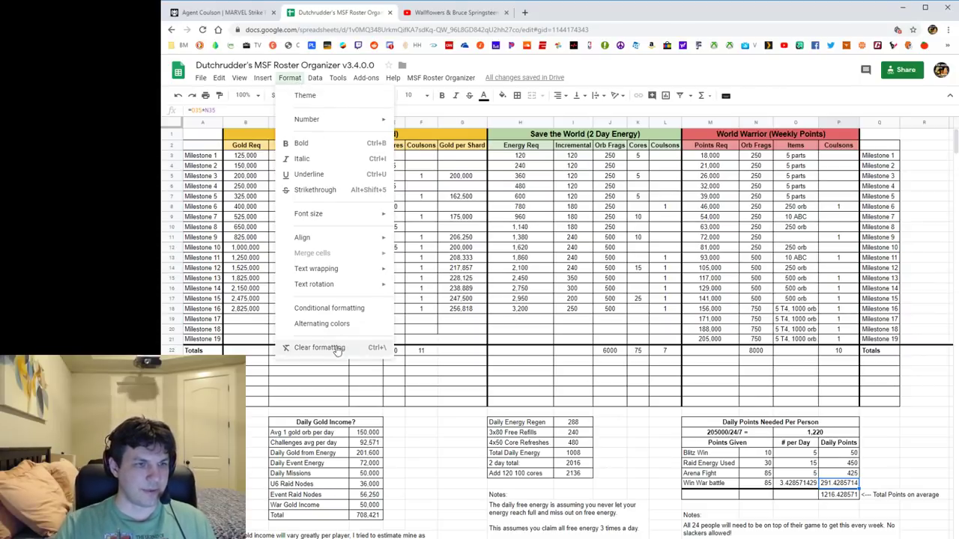
mouse_move(322, 119)
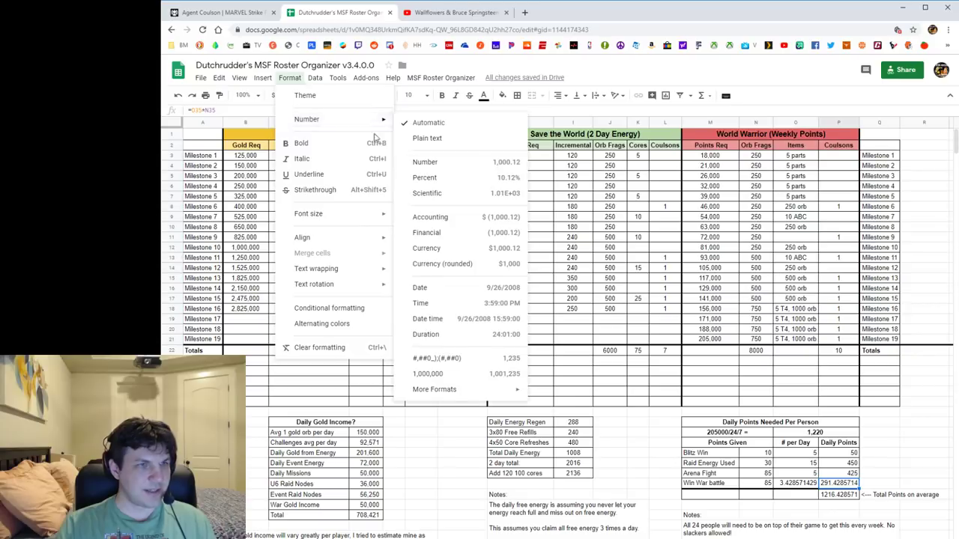
click(447, 358)
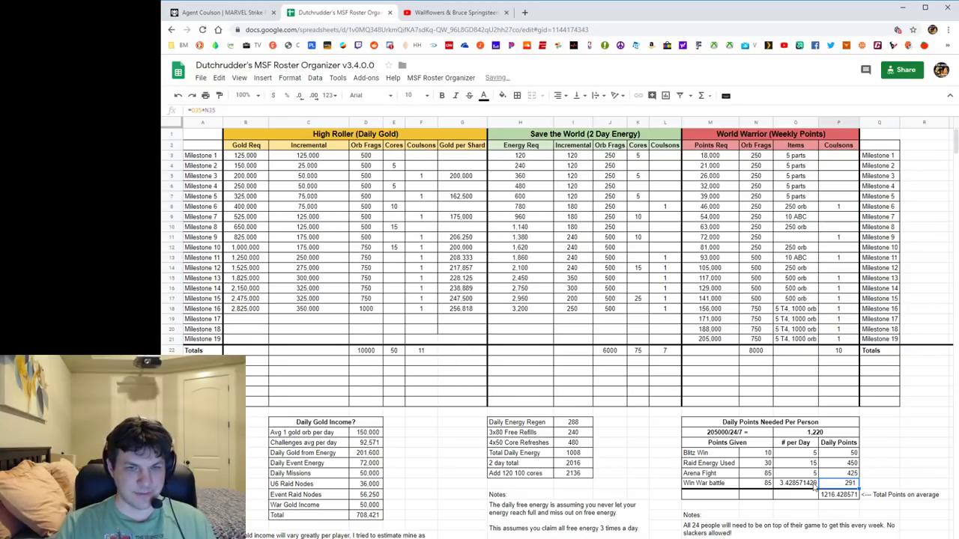
click(815, 487)
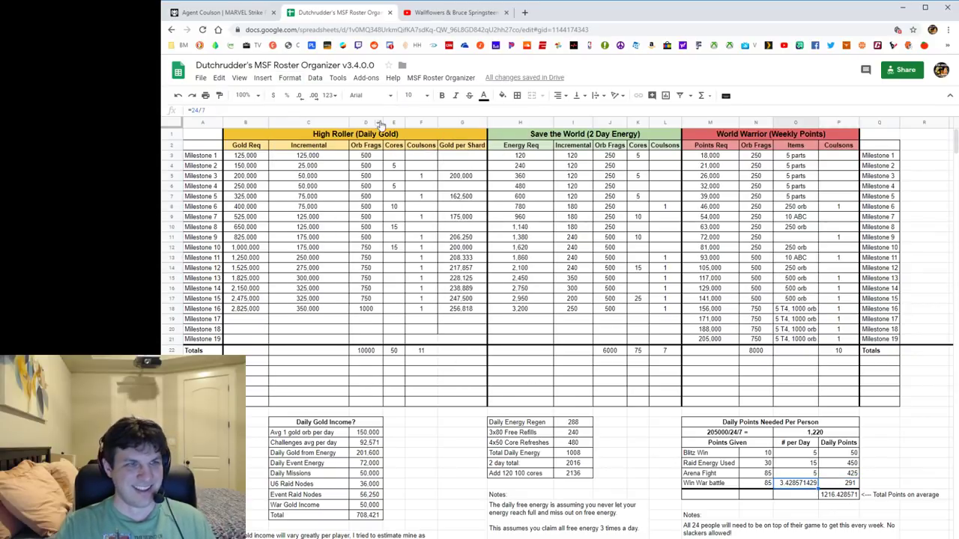
click(289, 77)
mouse_move(329, 120)
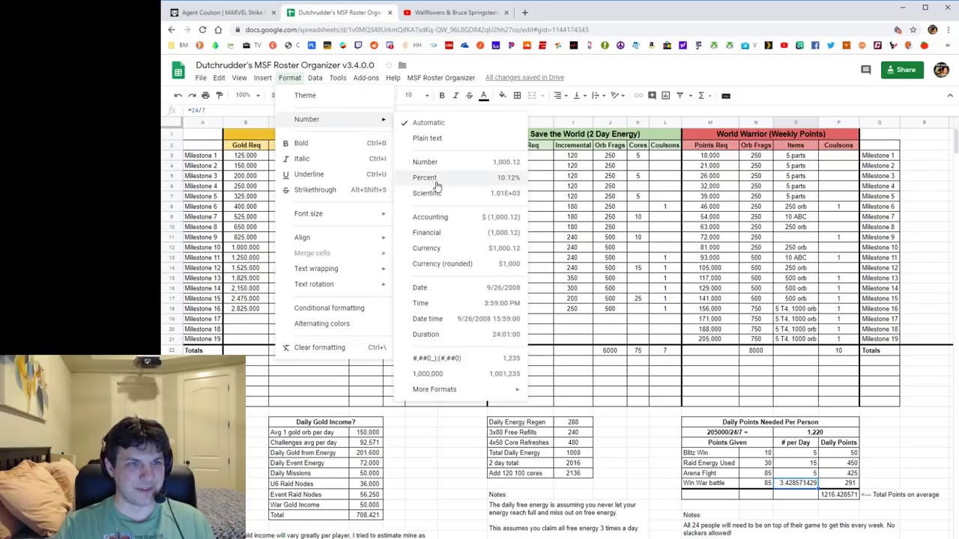
click(448, 163)
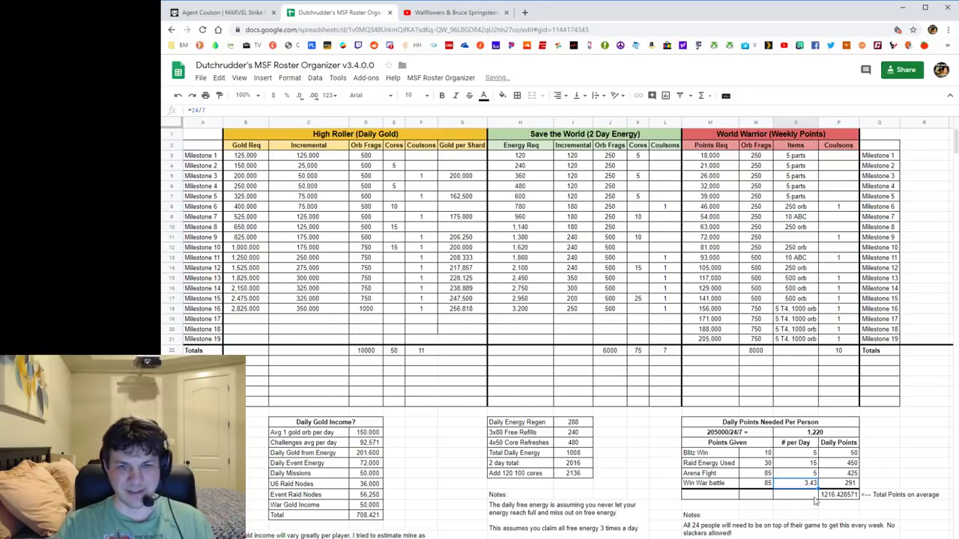
Round the total daily points sum to 1,216.43.
click(846, 485)
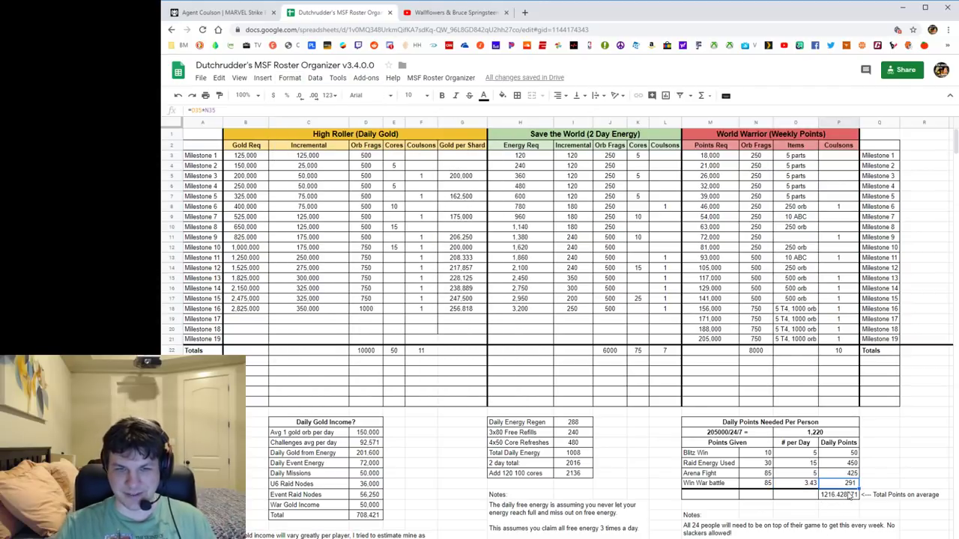
click(846, 496)
click(290, 77)
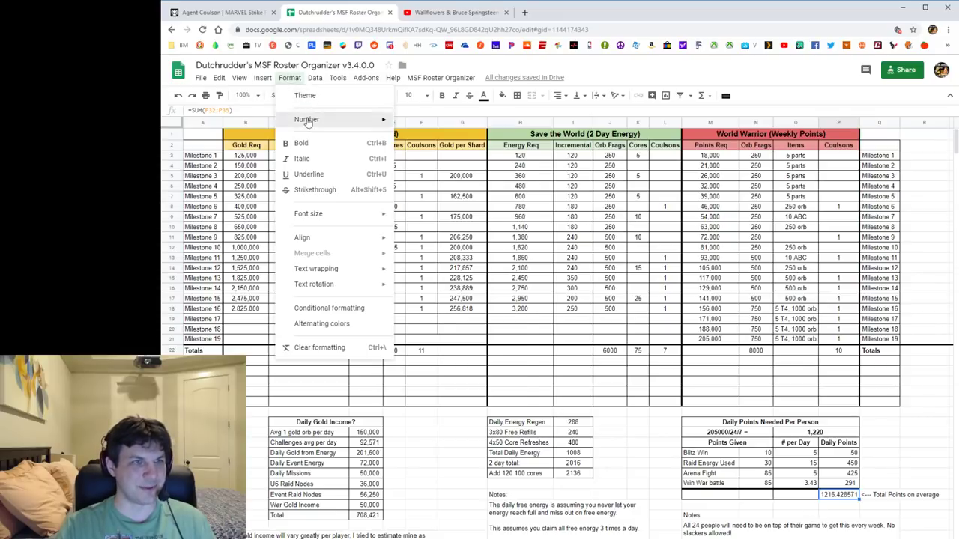
mouse_move(333, 119)
click(471, 173)
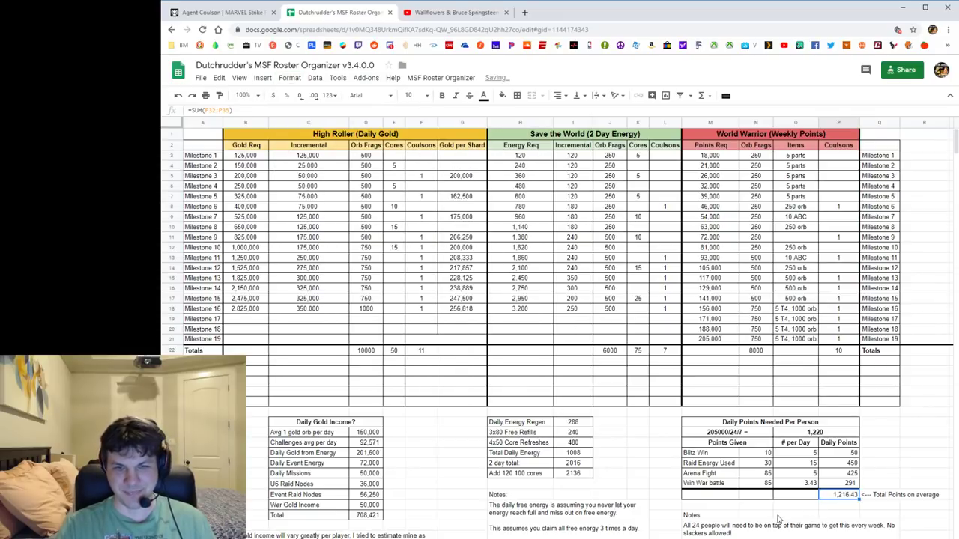
click(813, 505)
click(850, 496)
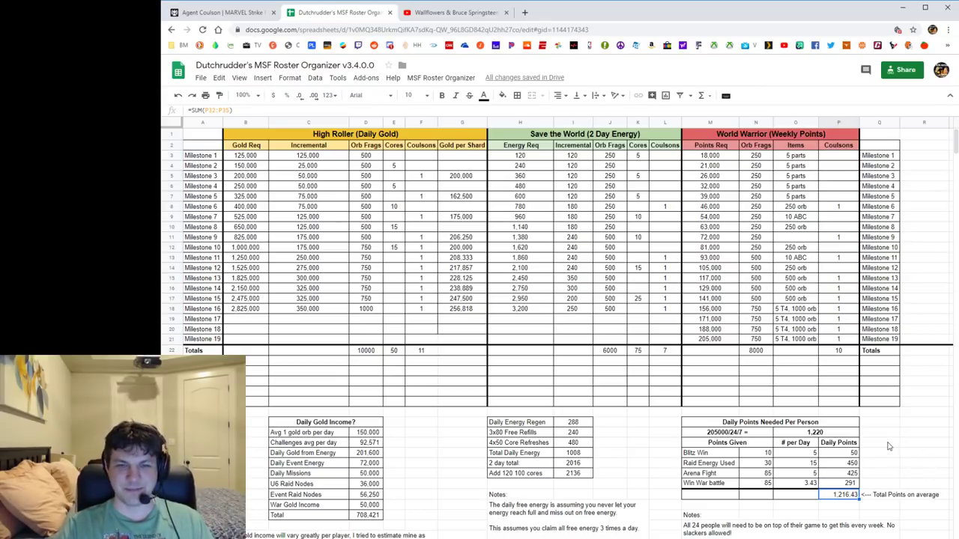
click(889, 457)
click(918, 458)
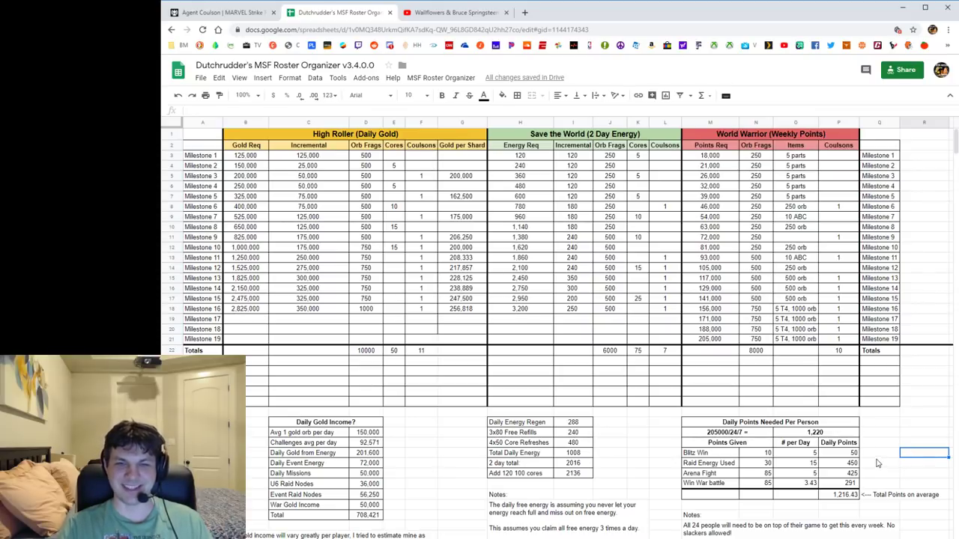
click(921, 425)
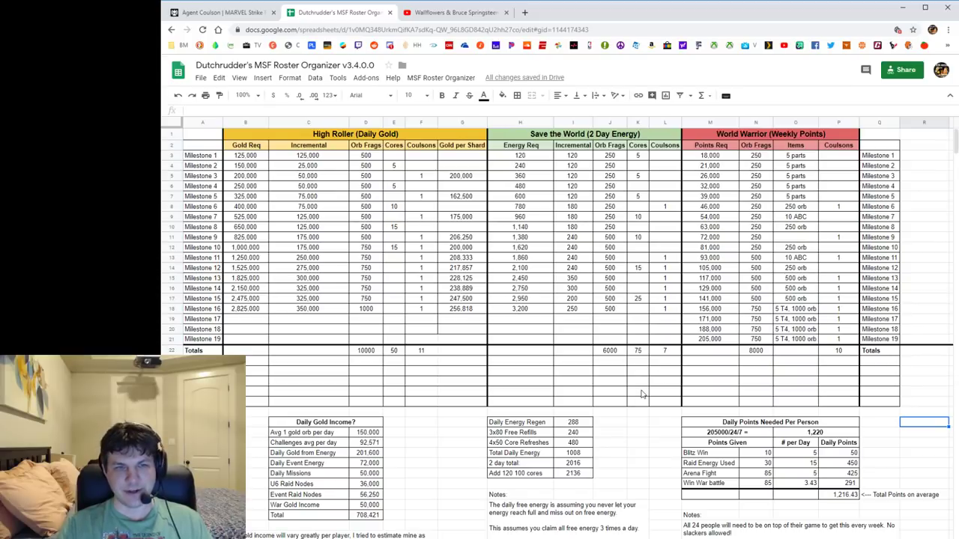
click(265, 257)
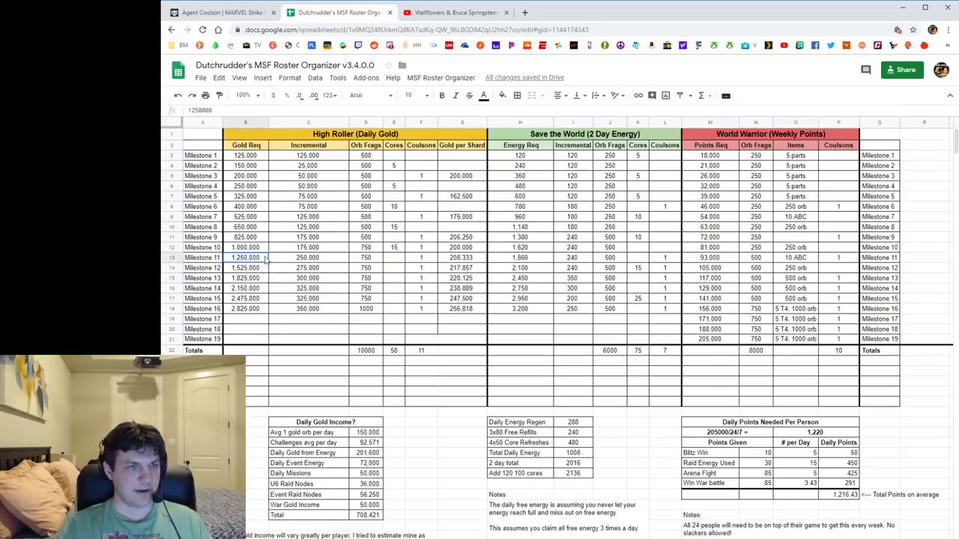
click(213, 260)
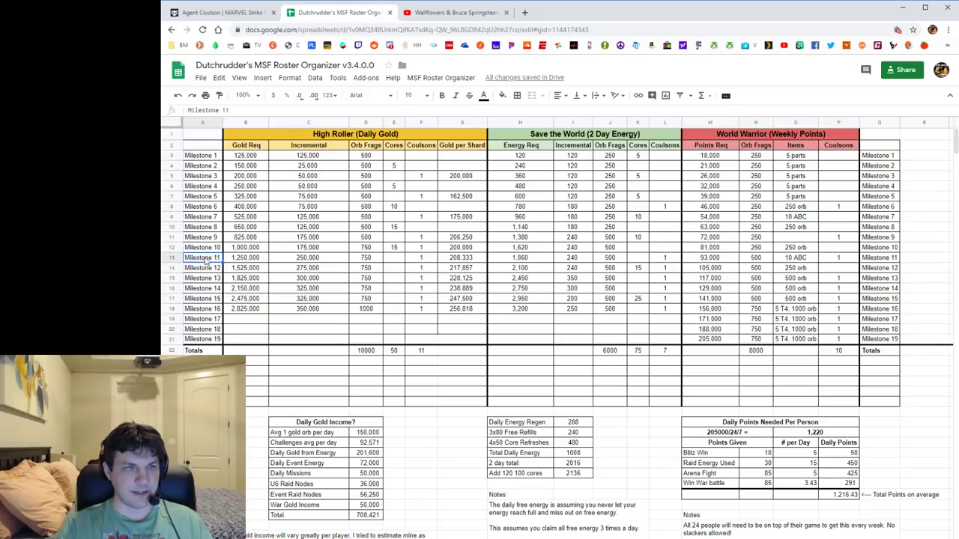
click(517, 259)
click(522, 268)
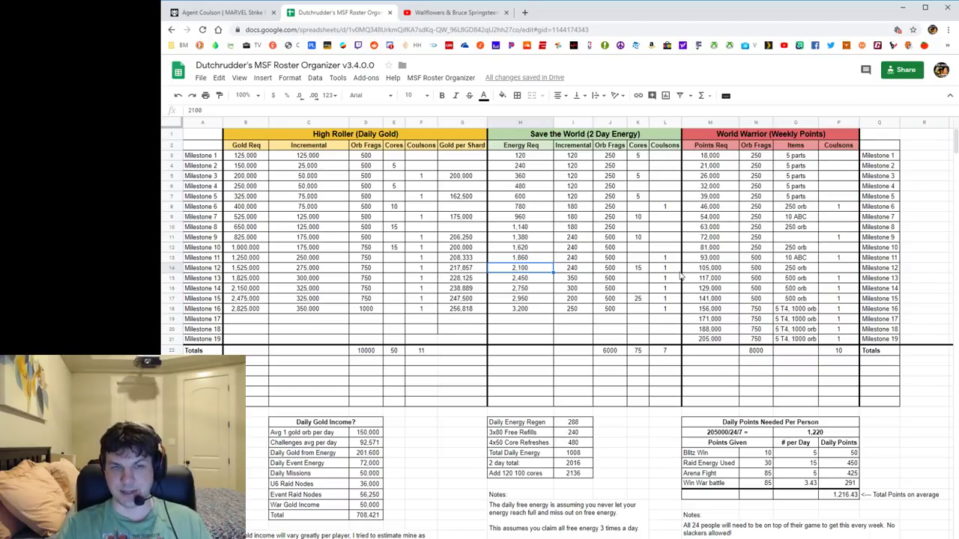
click(714, 321)
click(730, 332)
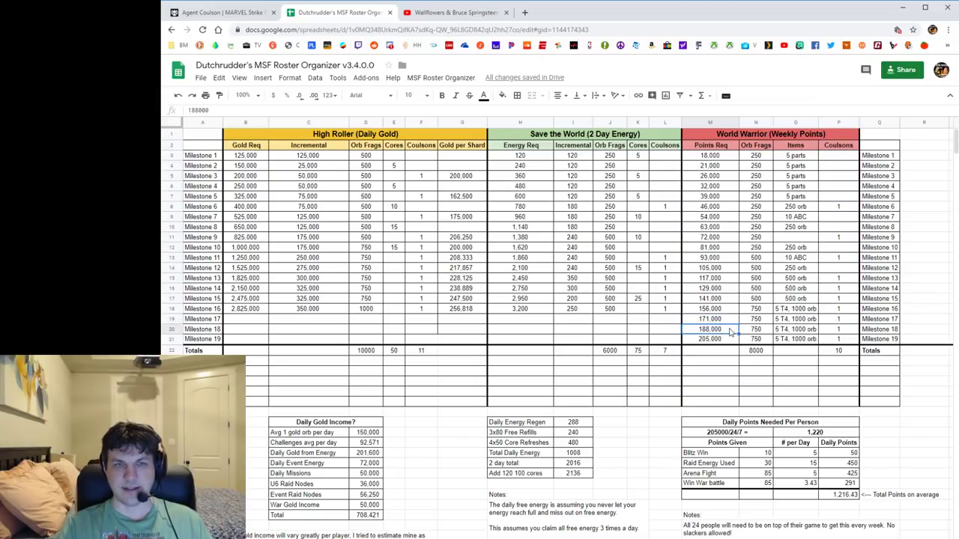
click(837, 321)
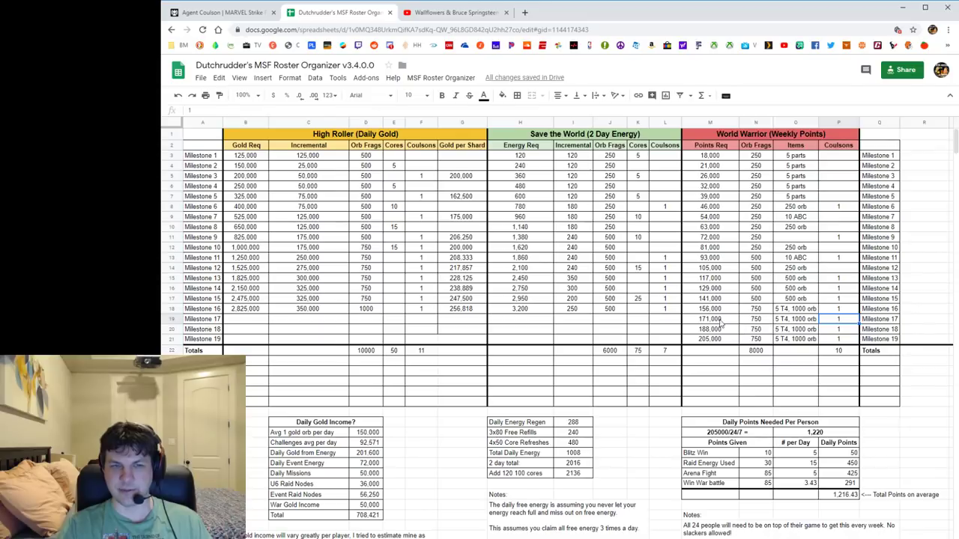
click(892, 328)
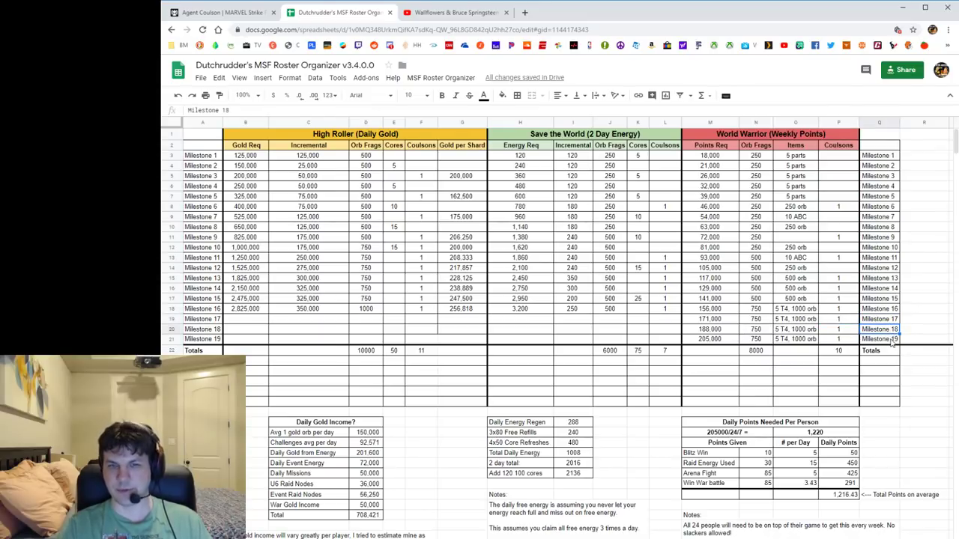
click(884, 339)
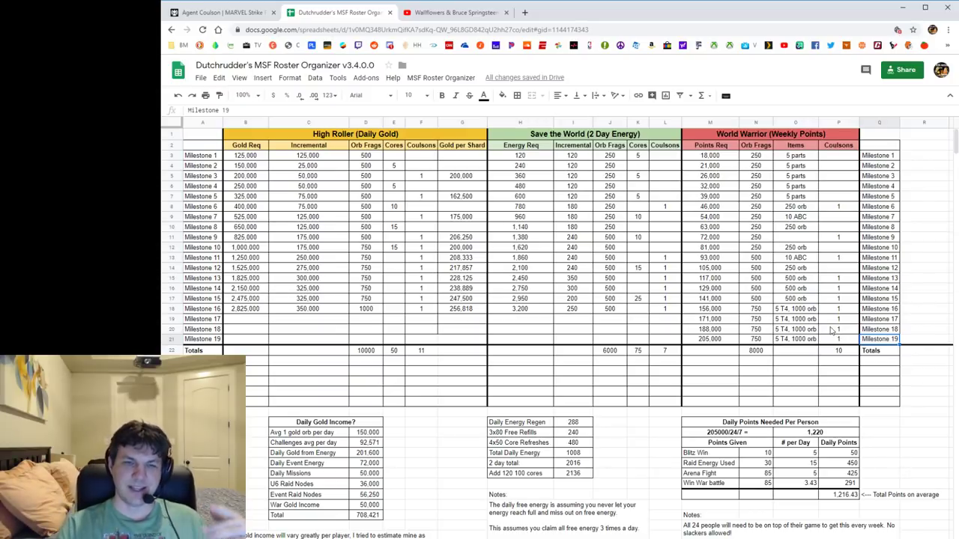
drag(708, 412, 847, 500)
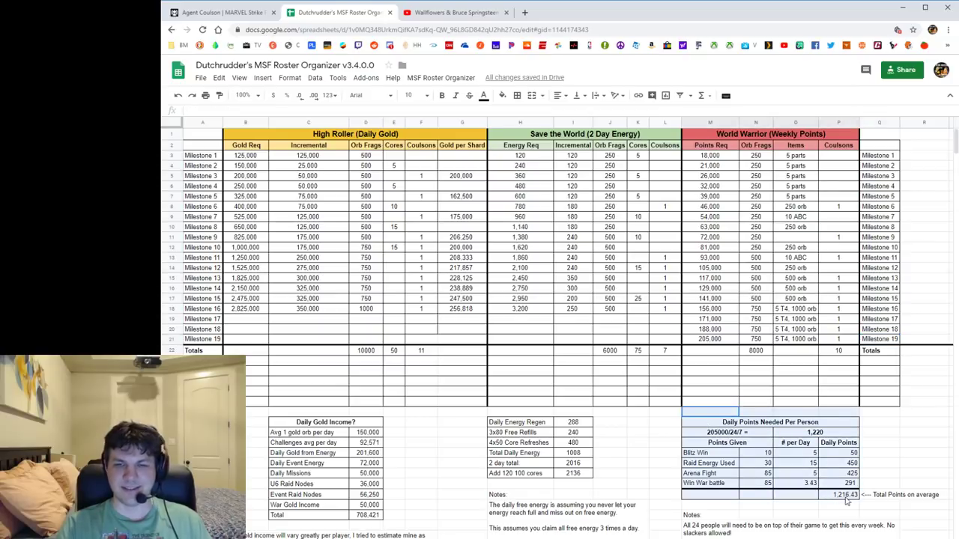
Deselect the table by selecting empty cell Q38.
click(889, 452)
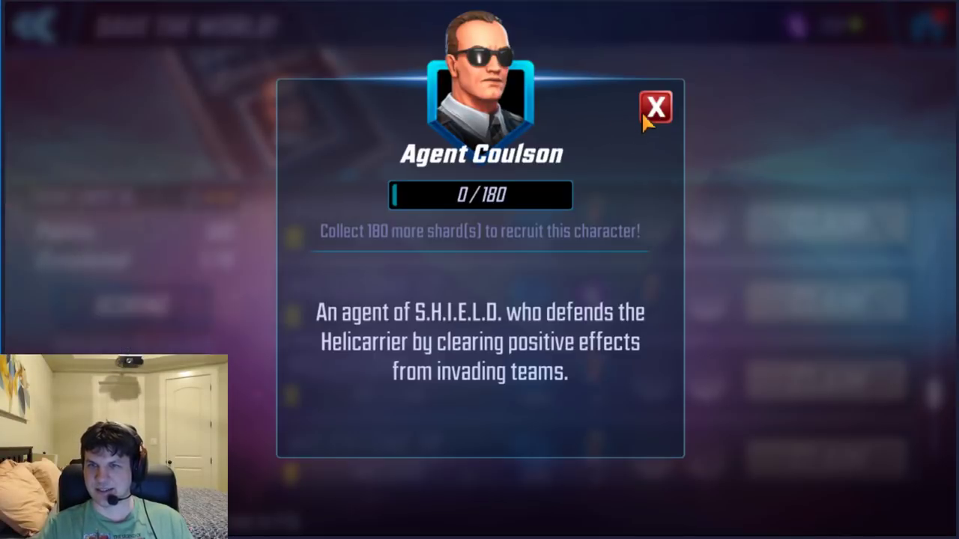
Go to Store > Orbs, claim the converted extra shards, and claim the Red Star Orbs.
click(645, 113)
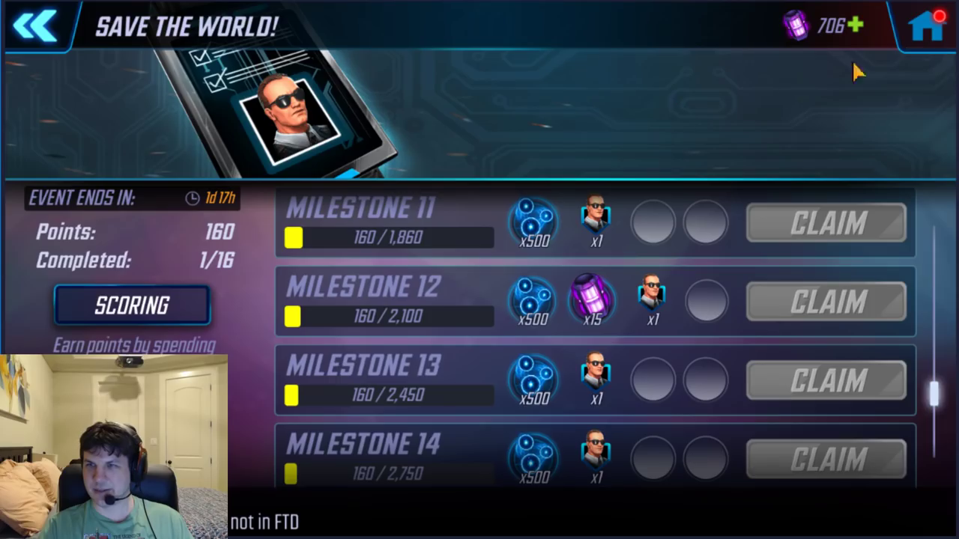
click(922, 43)
click(60, 196)
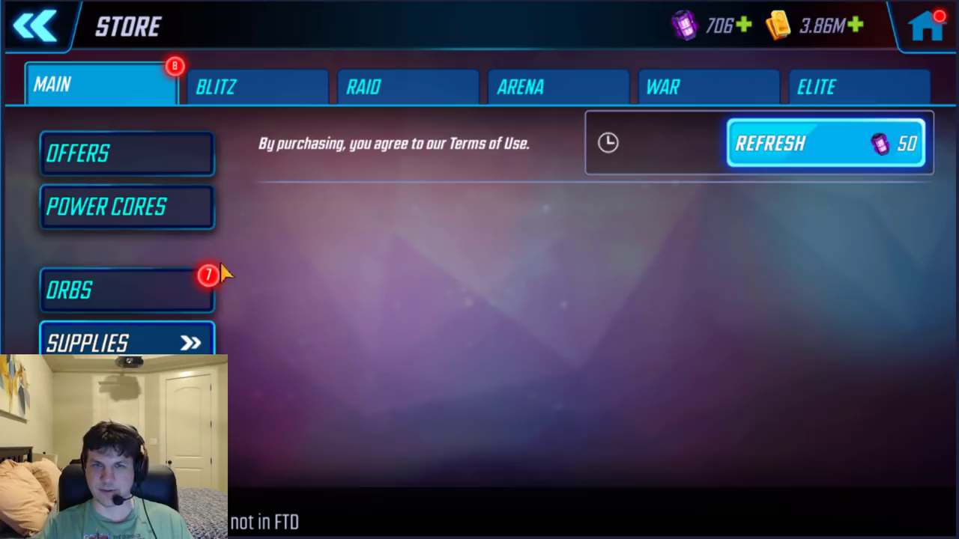
click(180, 285)
click(674, 427)
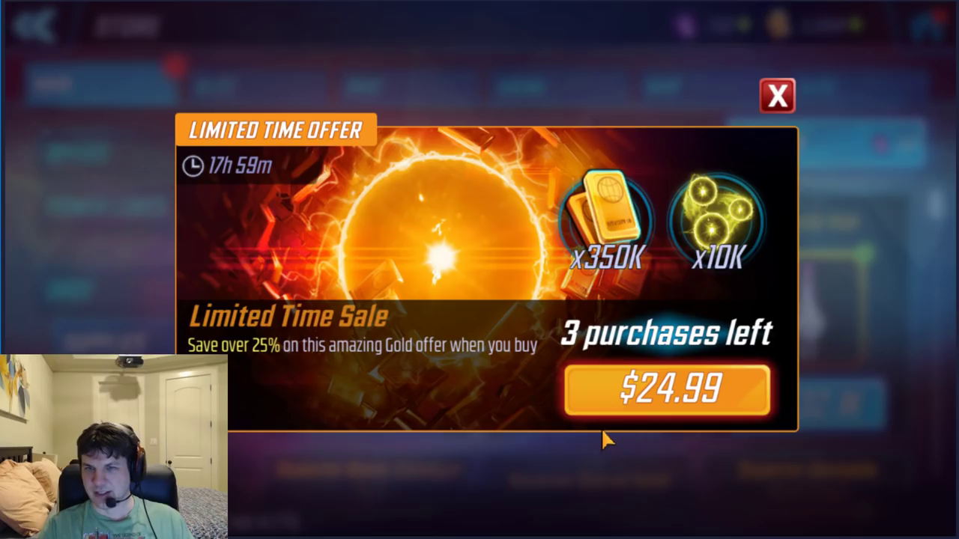
click(777, 96)
click(195, 296)
click(817, 448)
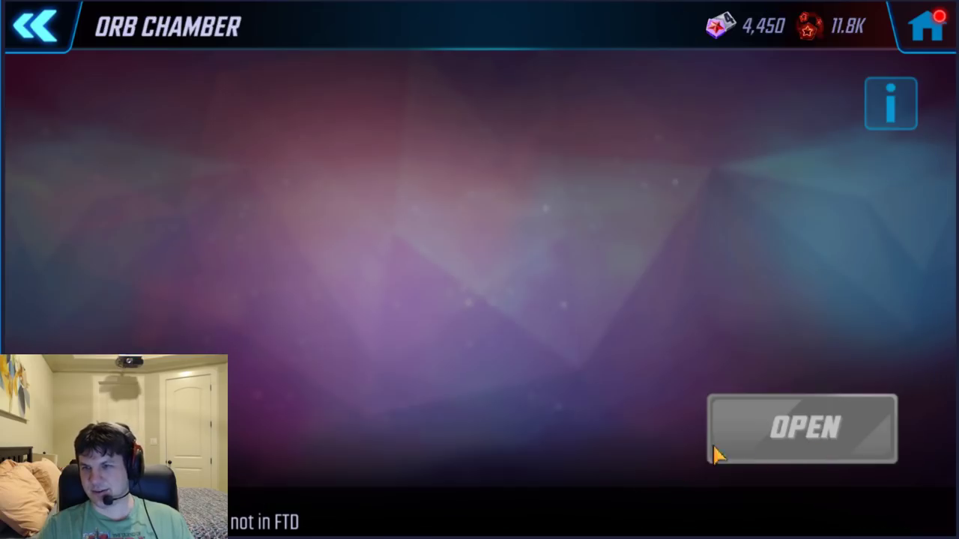
Open five Red Star Orbs, collecting the duplicate red star credits from each.
click(820, 442)
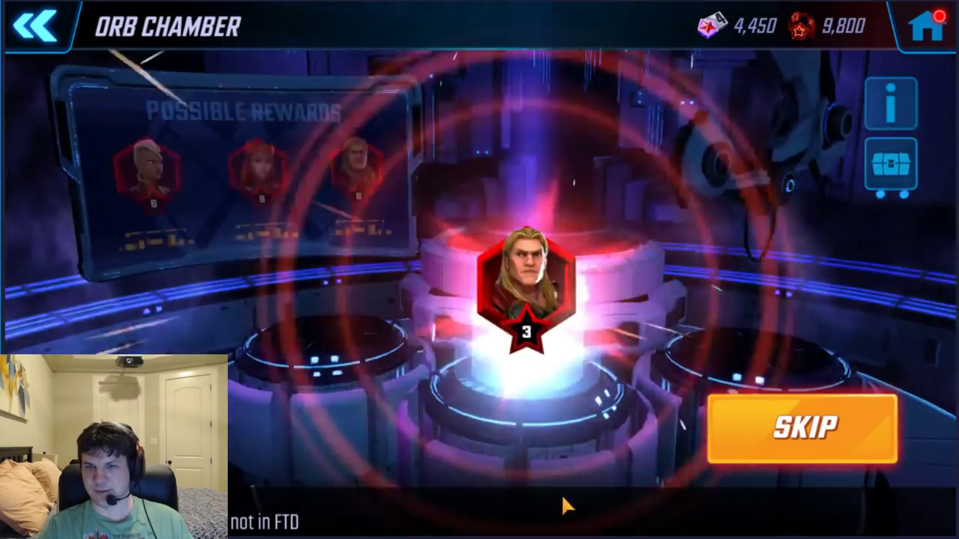
click(756, 459)
click(786, 447)
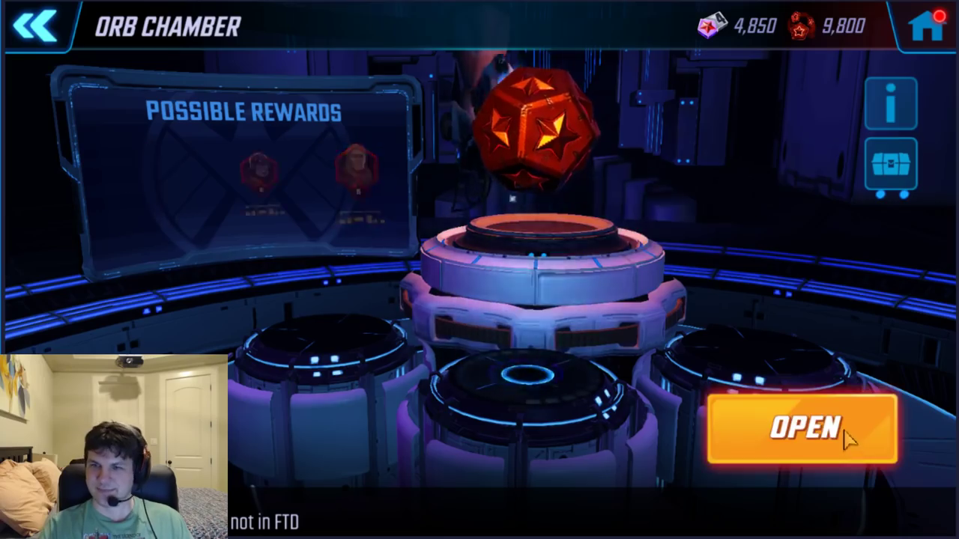
click(846, 438)
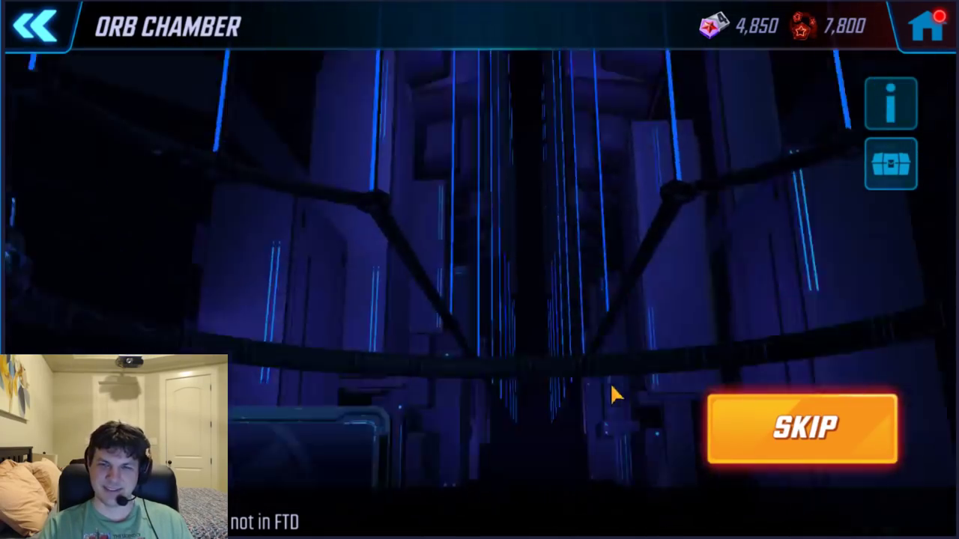
click(803, 440)
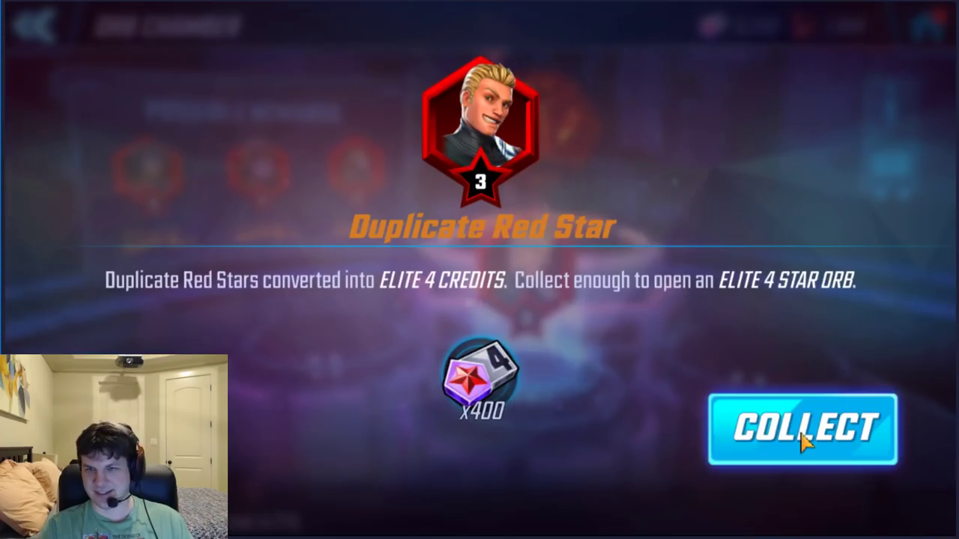
click(803, 441)
click(802, 442)
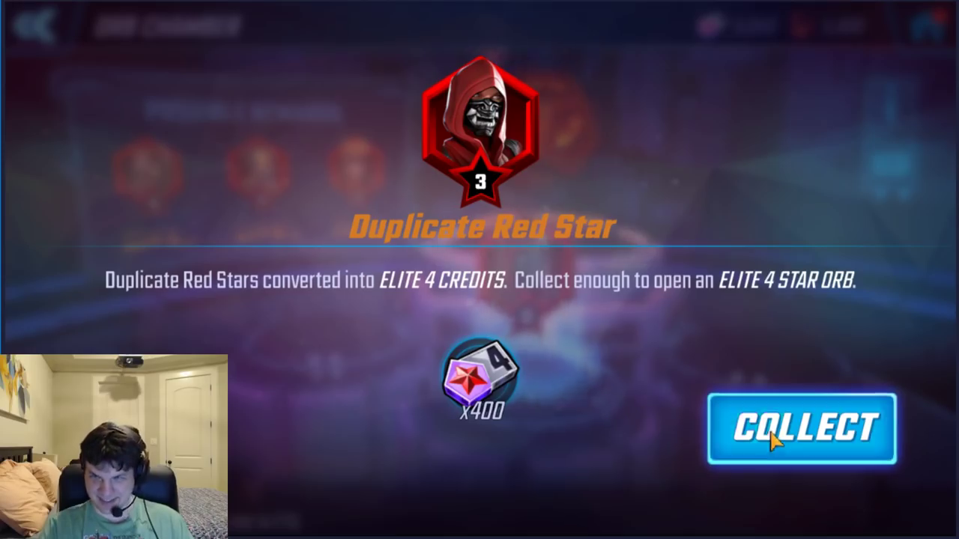
click(776, 442)
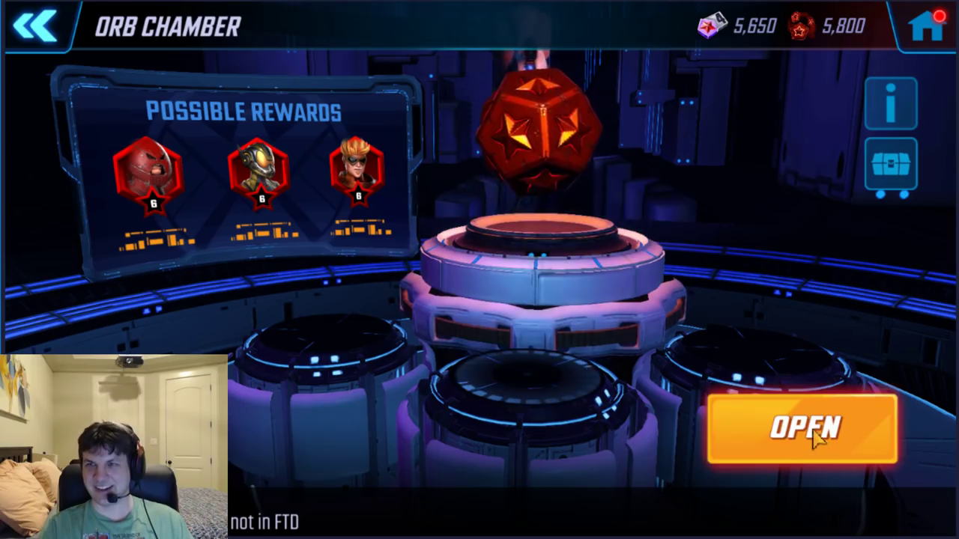
click(815, 438)
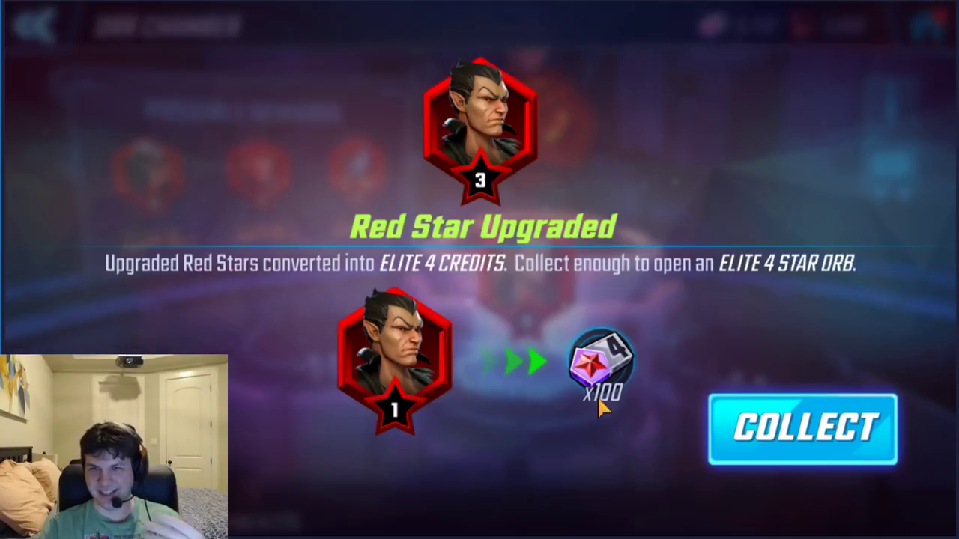
click(770, 440)
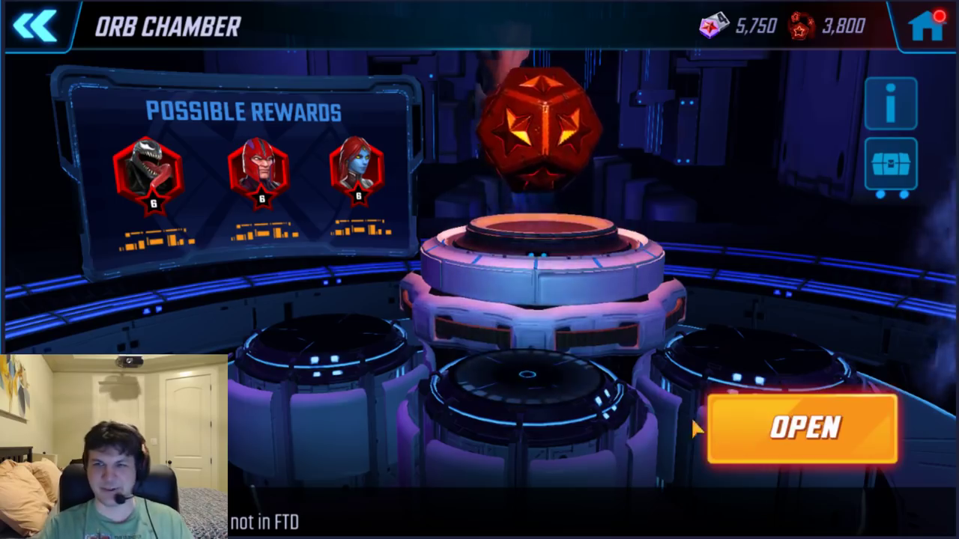
click(783, 438)
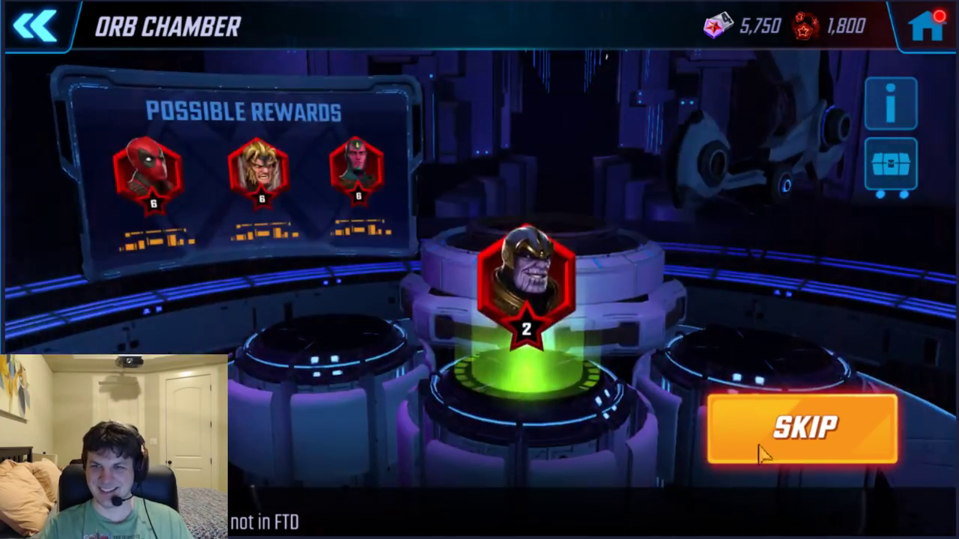
click(755, 449)
click(759, 424)
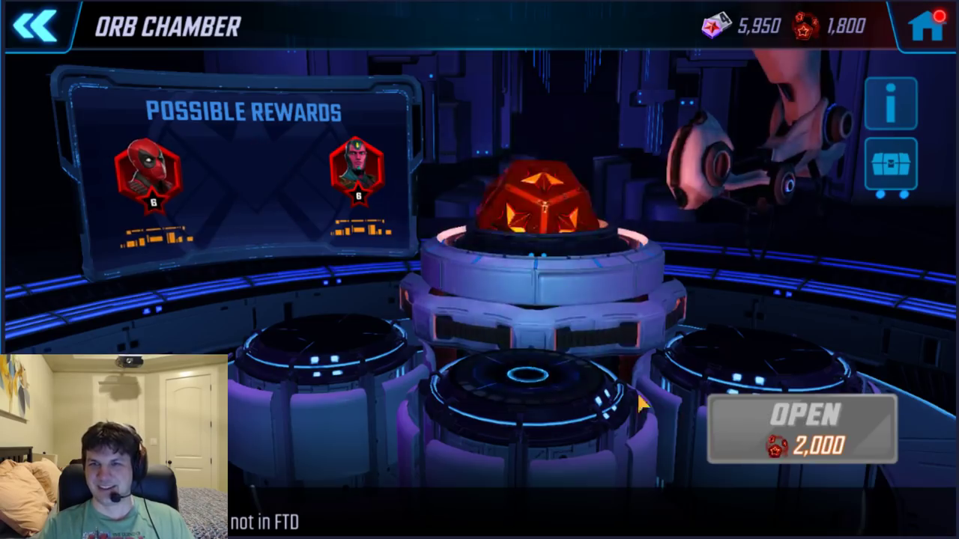
Review the summary of items collected from the orbs and return to the store.
click(895, 166)
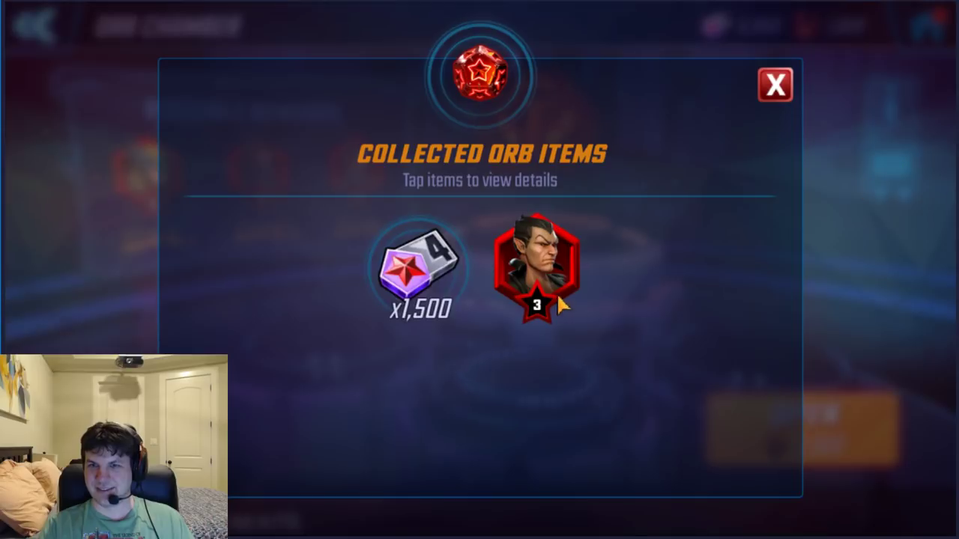
click(775, 84)
click(37, 24)
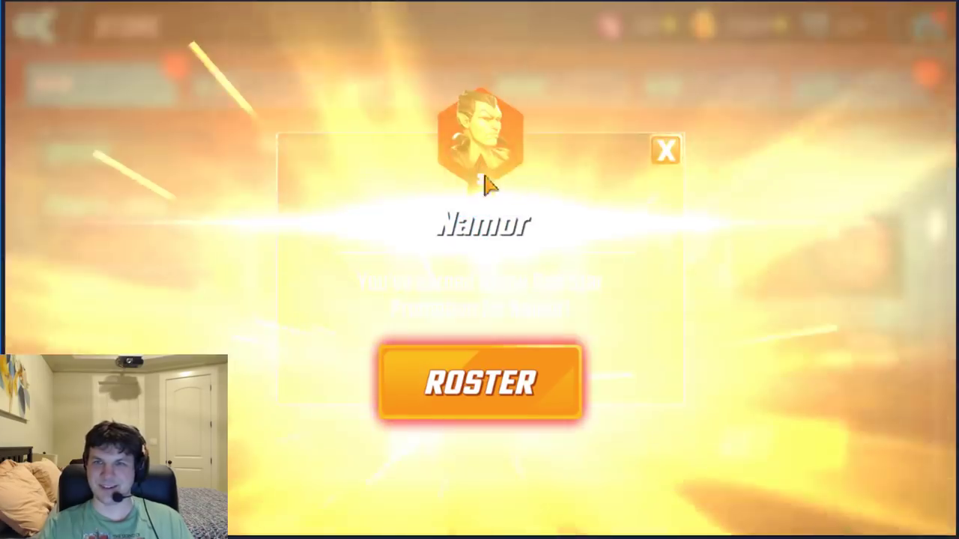
click(669, 155)
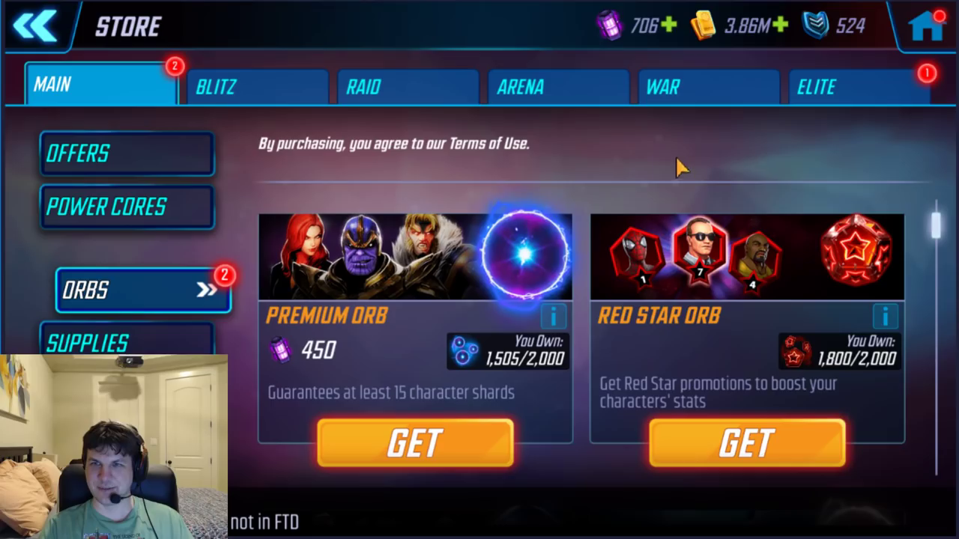
Buy an Elite 4 Star Orb from the Elite store and open it, getting Wolverine.
click(823, 87)
scroll(567, 257, down, 3)
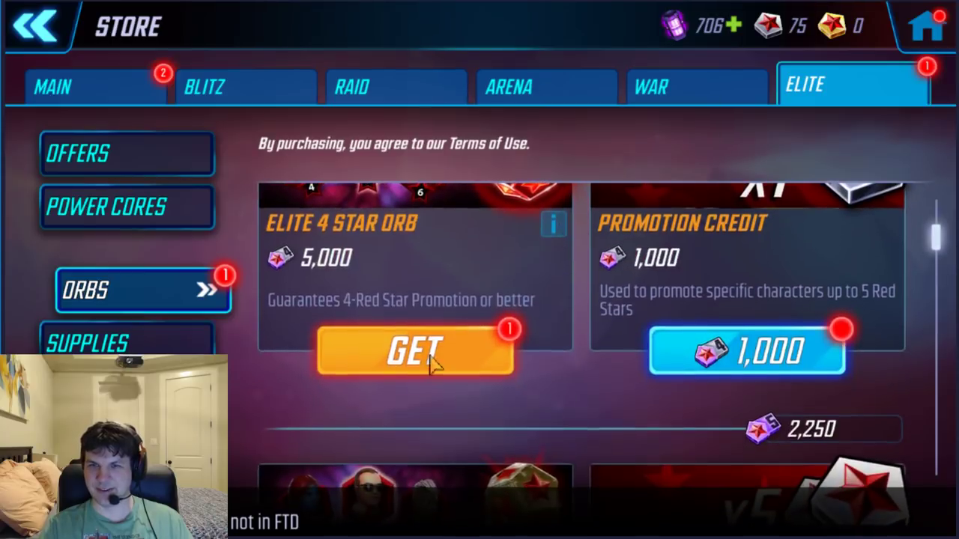
click(428, 364)
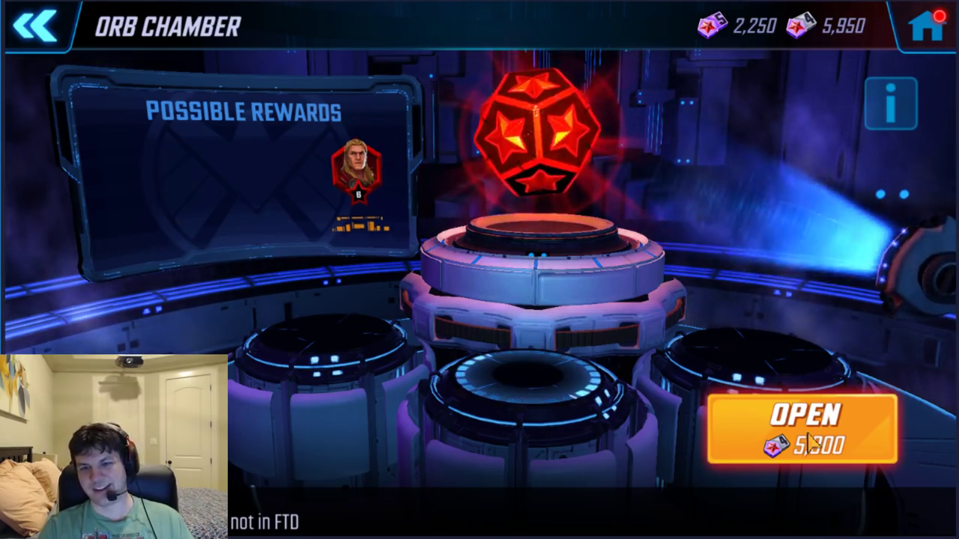
click(811, 442)
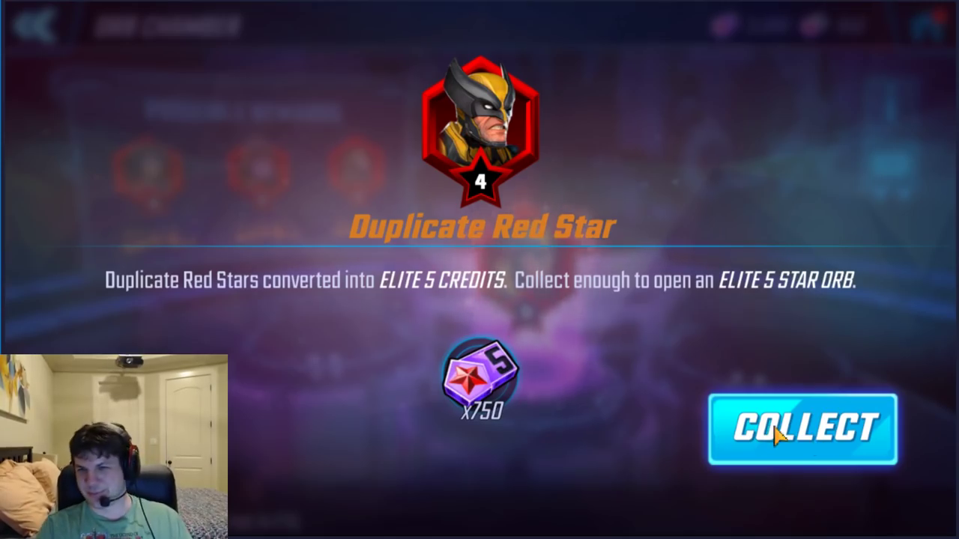
click(775, 434)
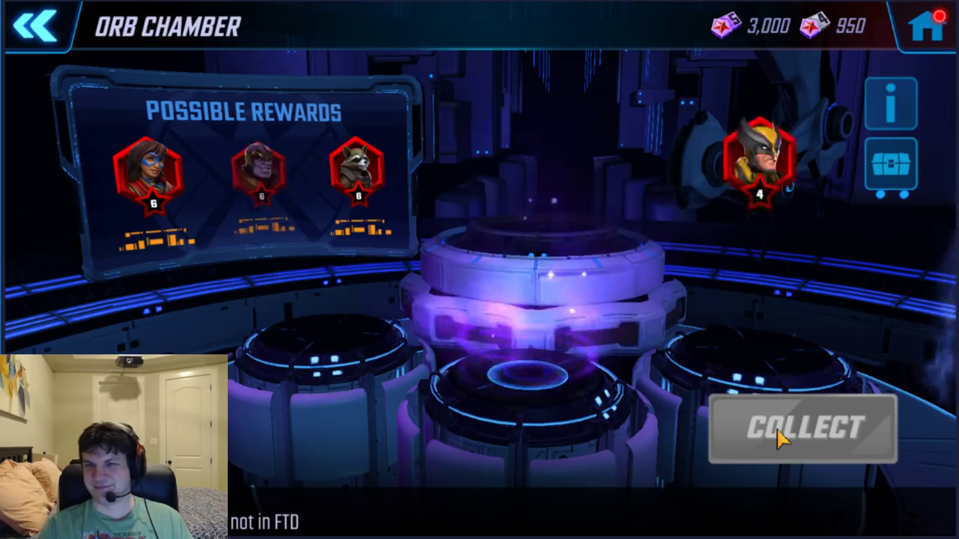
Leave the orb chamber and look over the remaining Elite store orbs.
click(54, 36)
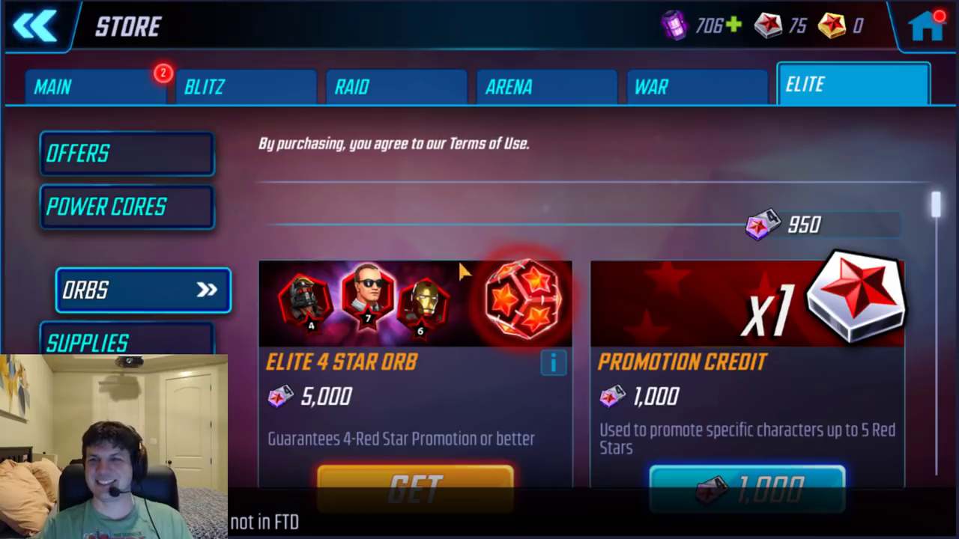
drag(494, 372, 593, 154)
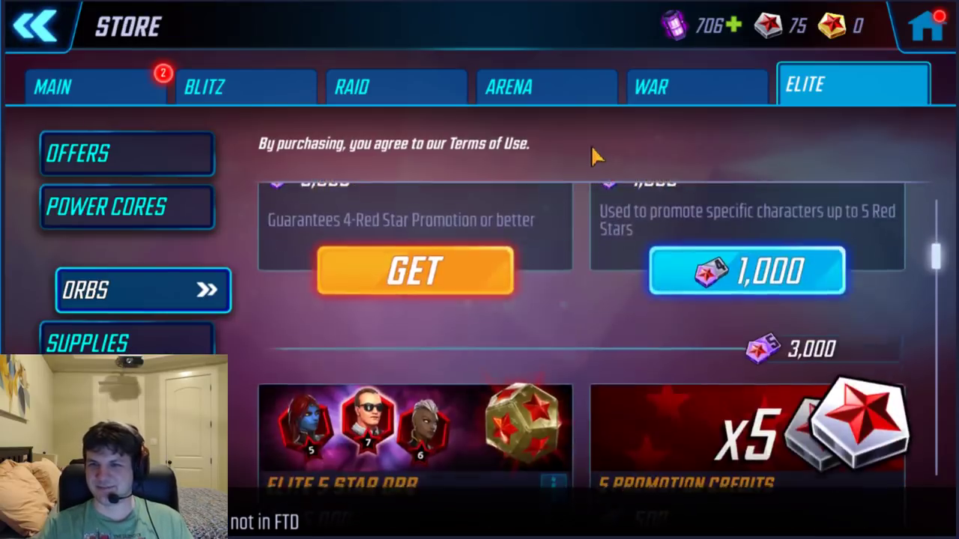
drag(585, 407, 625, 364)
scroll(605, 346, down, 3)
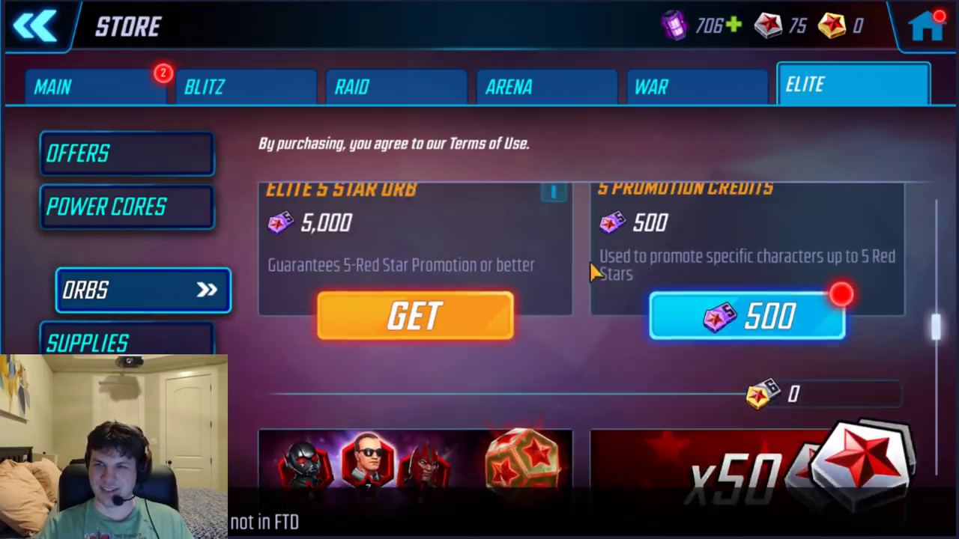
scroll(614, 389, up, 5)
scroll(616, 460, up, 5)
Browse the Main store orb listings, then return to the game's home screen.
click(96, 86)
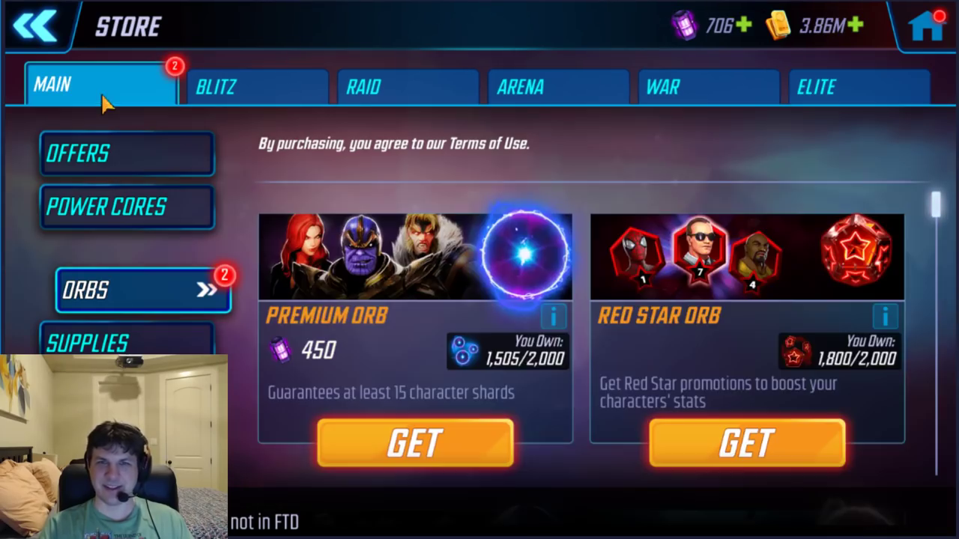
scroll(417, 366, down, 10)
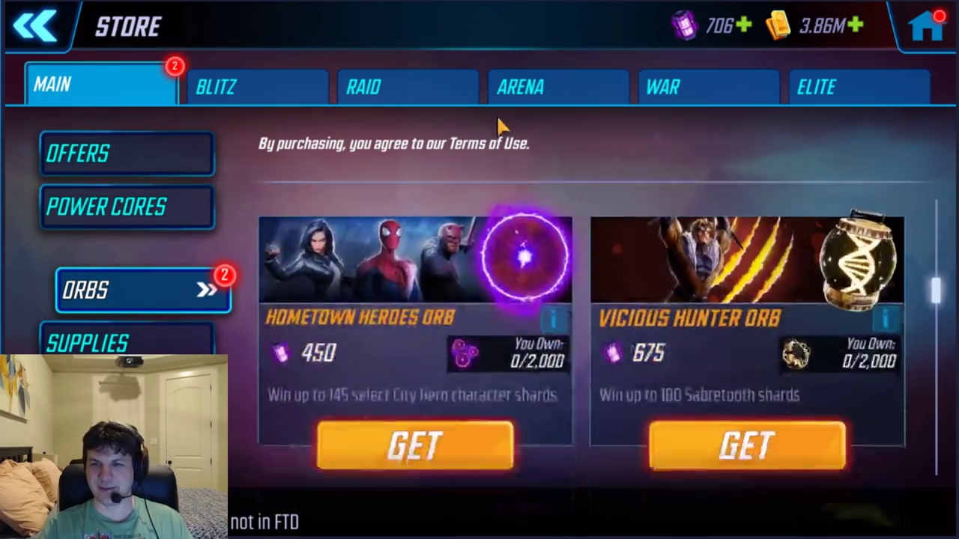
scroll(561, 223, down, 5)
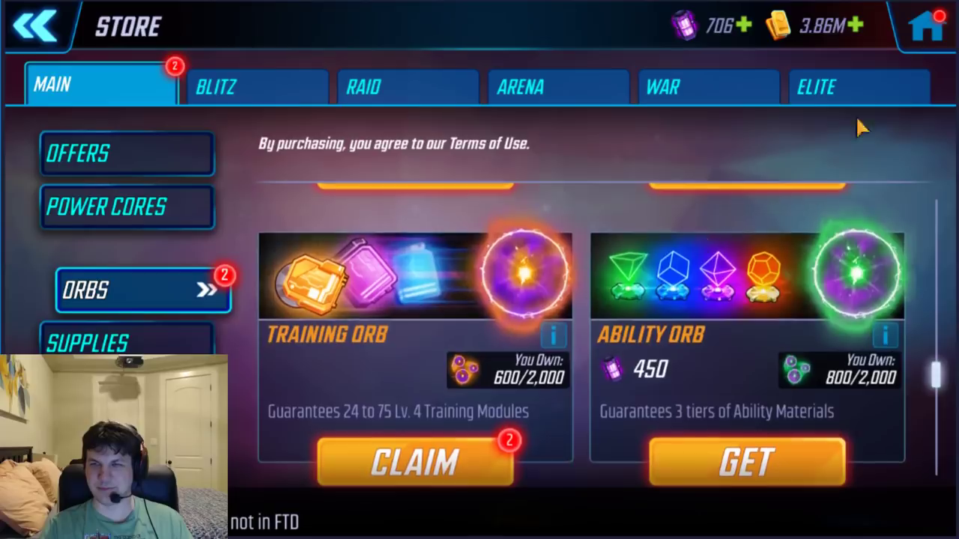
click(926, 30)
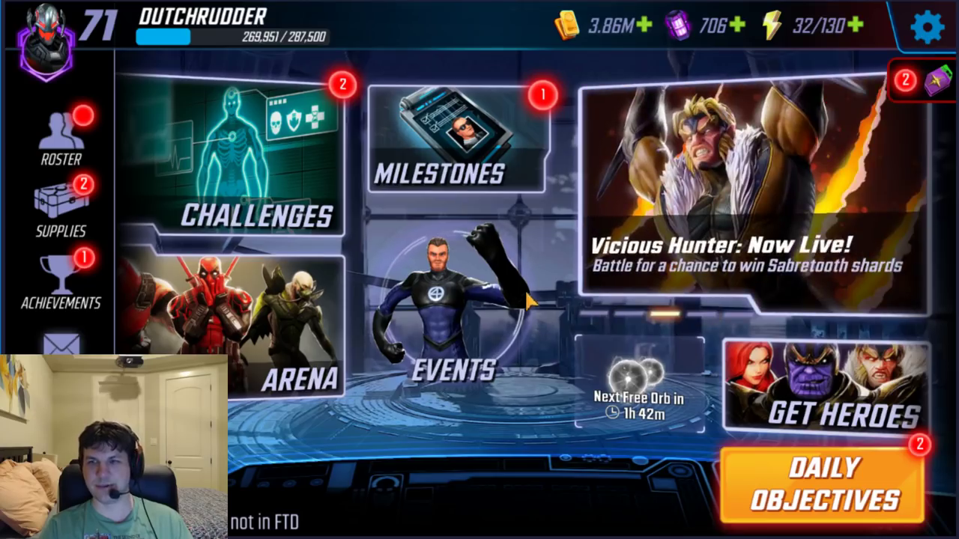